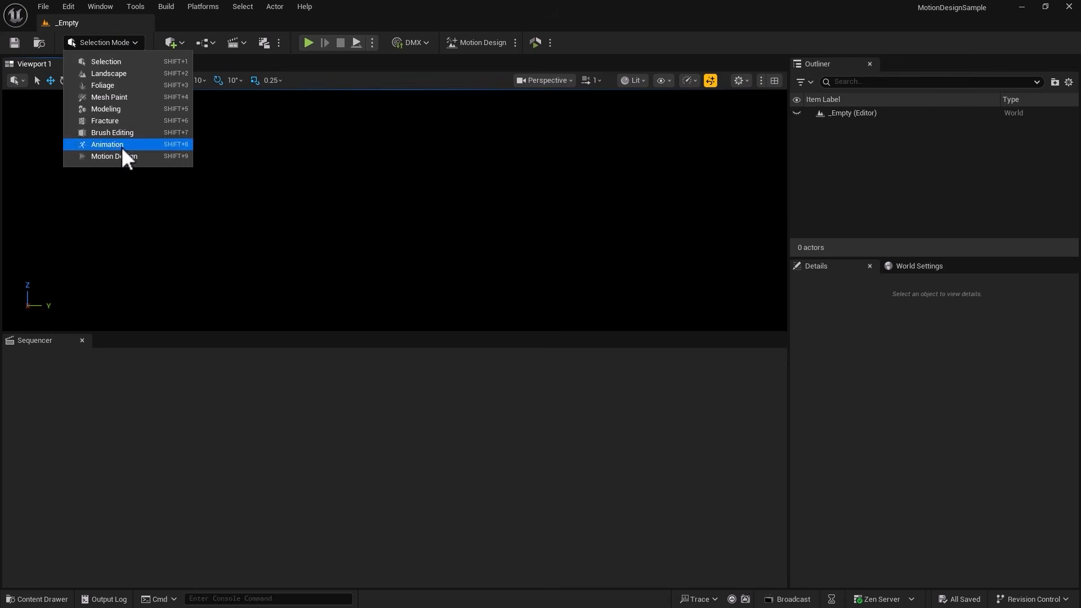
Switch the editor to Motion Design mode and open the Rundown_LowerThirds asset from the Content/_Rundowns folder.
{"action": "left_click", "coordinate": [119, 156]}
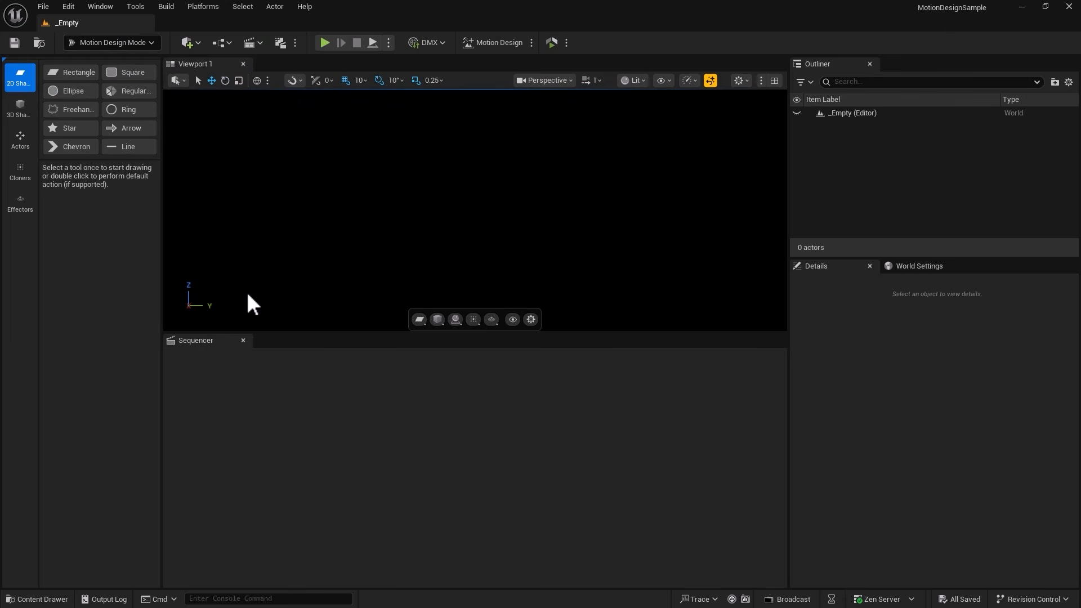
{"action": "left_click", "coordinate": [25, 599]}
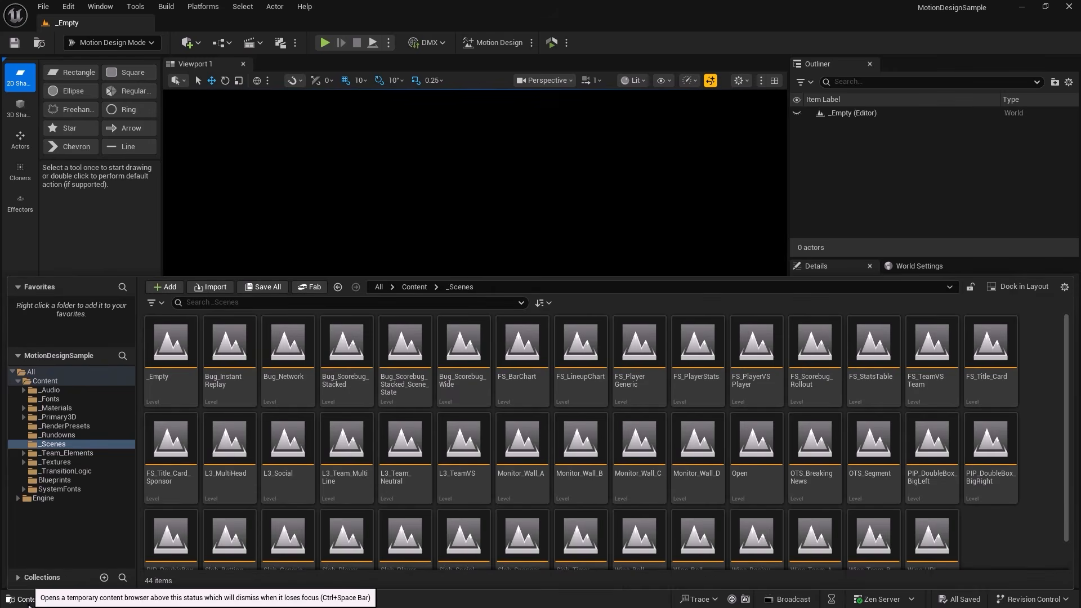
{"action": "left_click", "coordinate": [46, 381]}
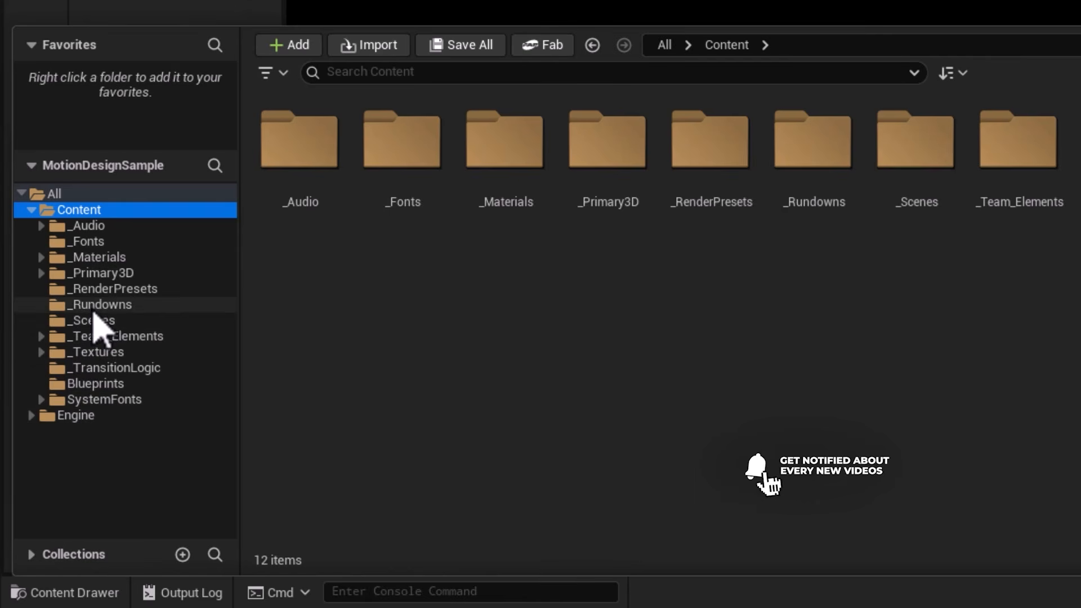
{"action": "left_click", "coordinate": [95, 309]}
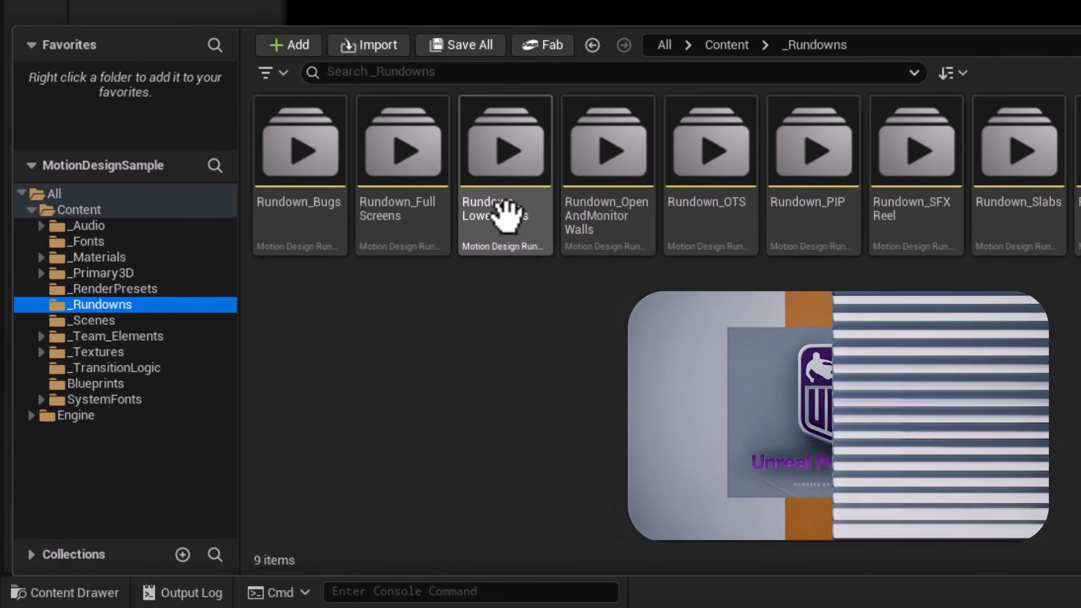
{"action": "left_click", "coordinate": [513, 219]}
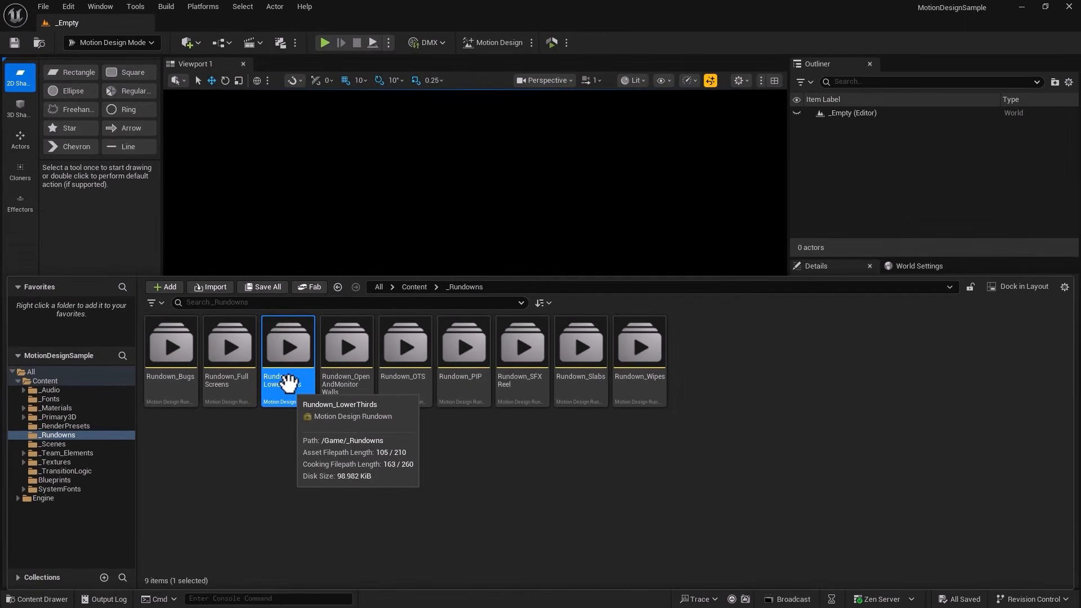
{"action": "double_click", "coordinate": [285, 350]}
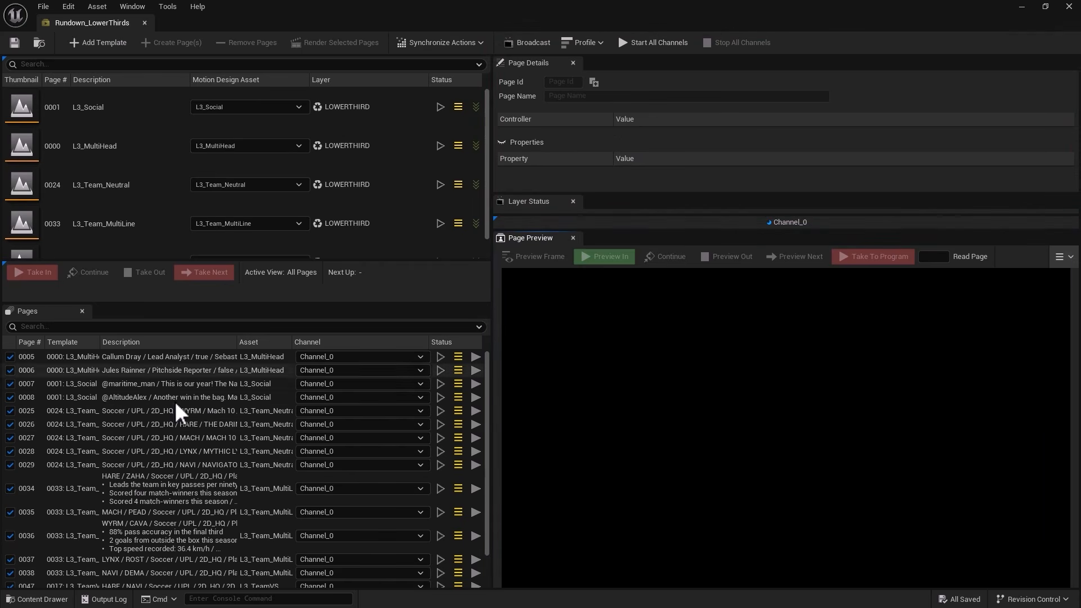
Go through rundown pages 0005 to 0028 and examine the controller values and properties in their page details.
{"action": "left_click", "coordinate": [143, 360]}
{"action": "left_click", "coordinate": [145, 379]}
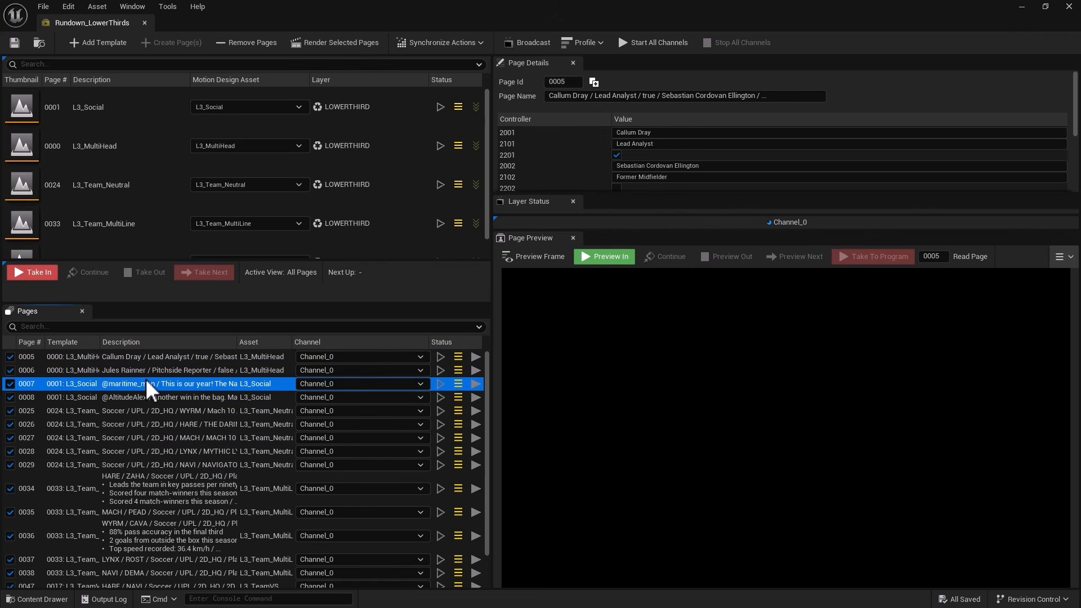
{"action": "left_click", "coordinate": [154, 396]}
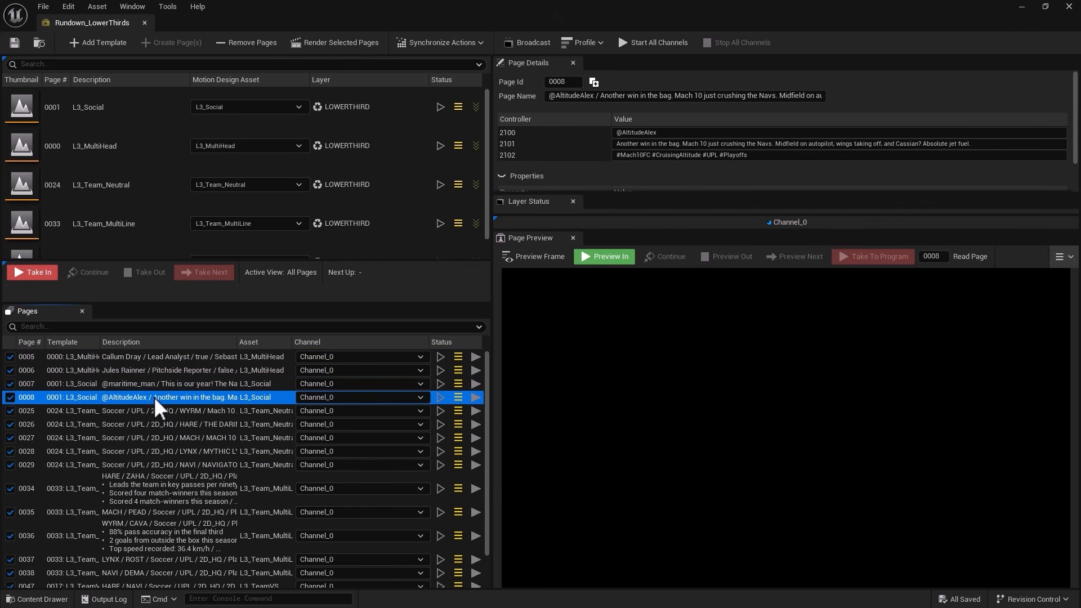
{"action": "left_click", "coordinate": [157, 411]}
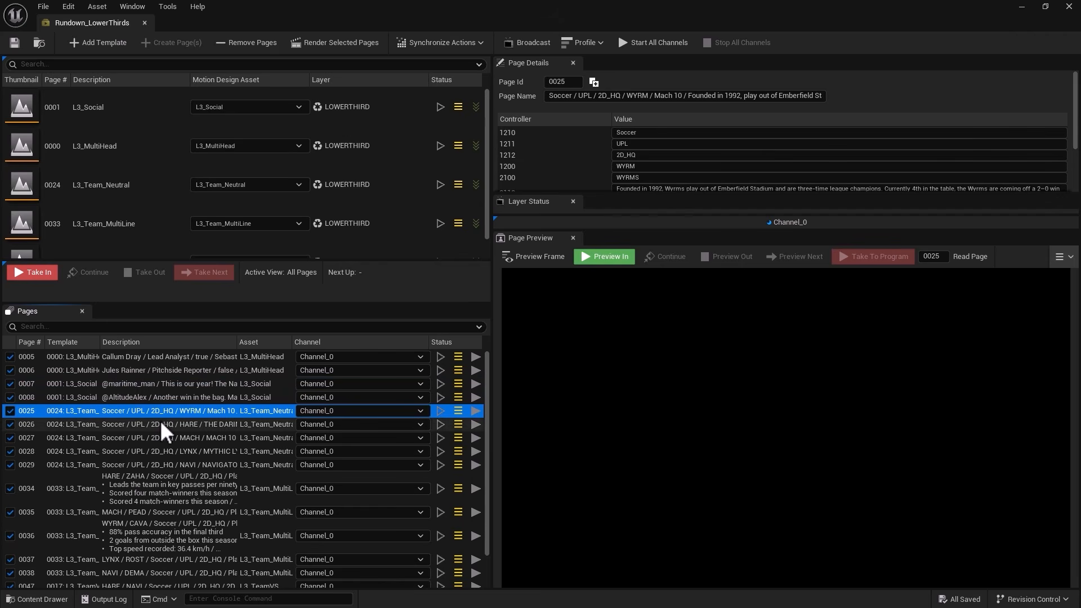
{"action": "left_click", "coordinate": [159, 423]}
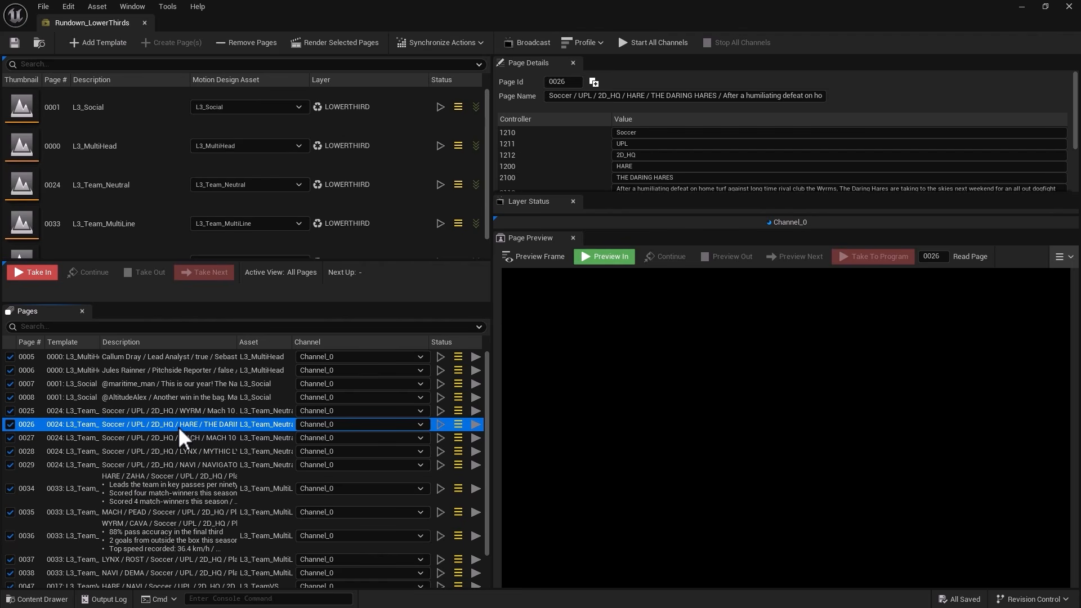
{"action": "left_click", "coordinate": [140, 438]}
{"action": "left_click", "coordinate": [140, 451]}
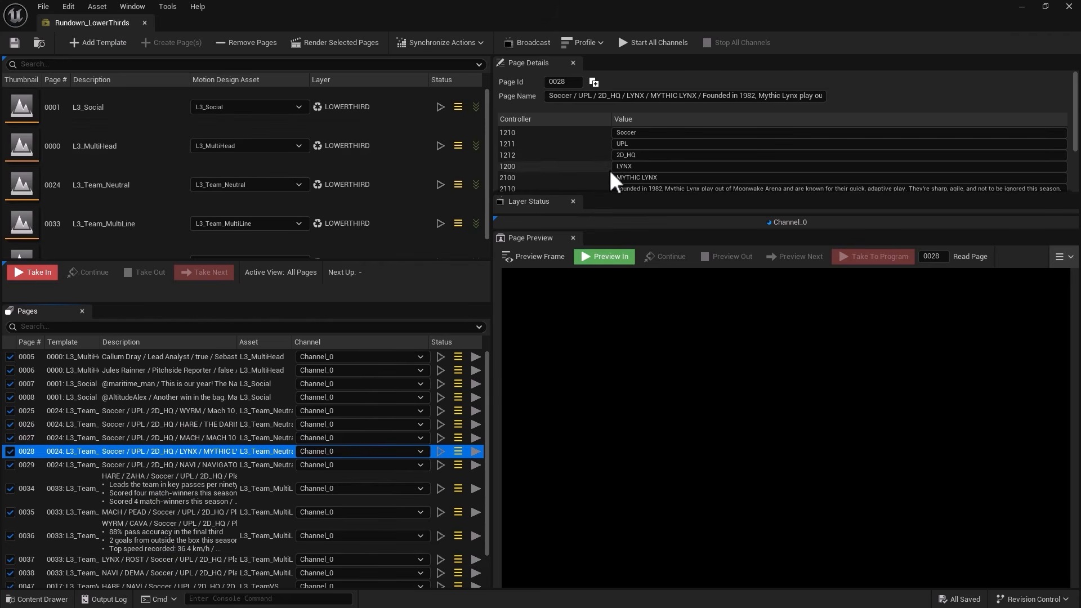
{"action": "mouse_move", "coordinate": [585, 146]}
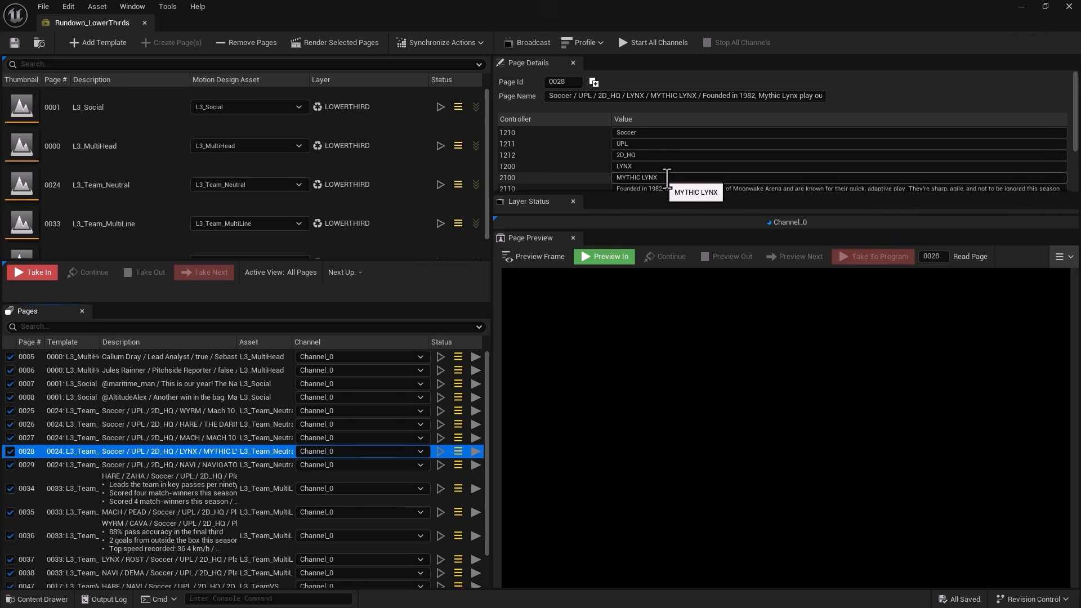
{"action": "scroll", "coordinate": [653, 181], "scroll_direction": "down", "scroll_amount": 1}
{"action": "scroll", "coordinate": [670, 186], "scroll_direction": "down", "scroll_amount": 2}
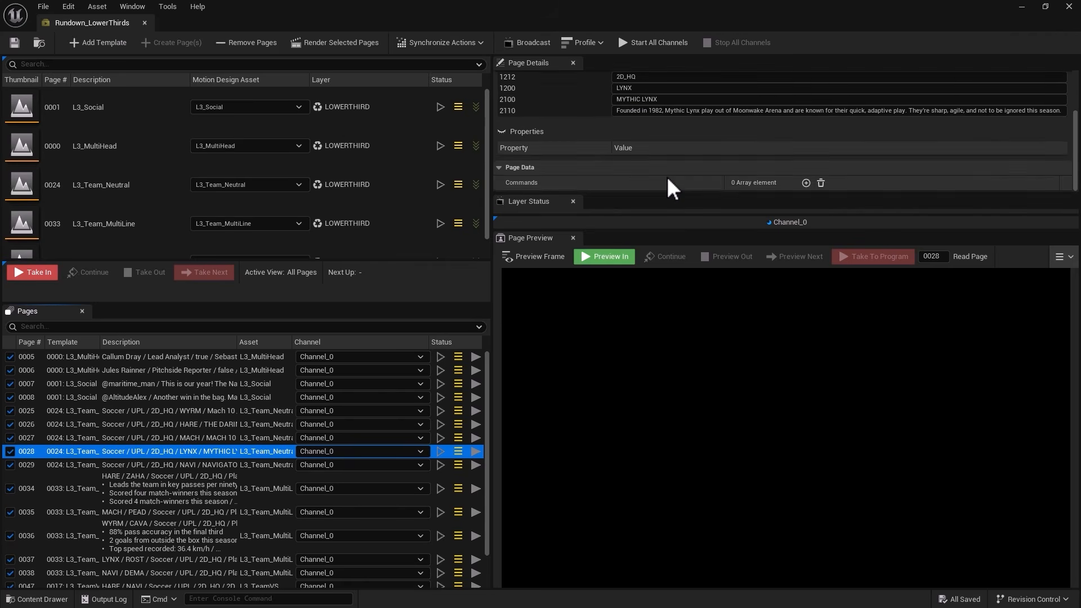
{"action": "scroll", "coordinate": [670, 186], "scroll_direction": "up", "scroll_amount": 2}
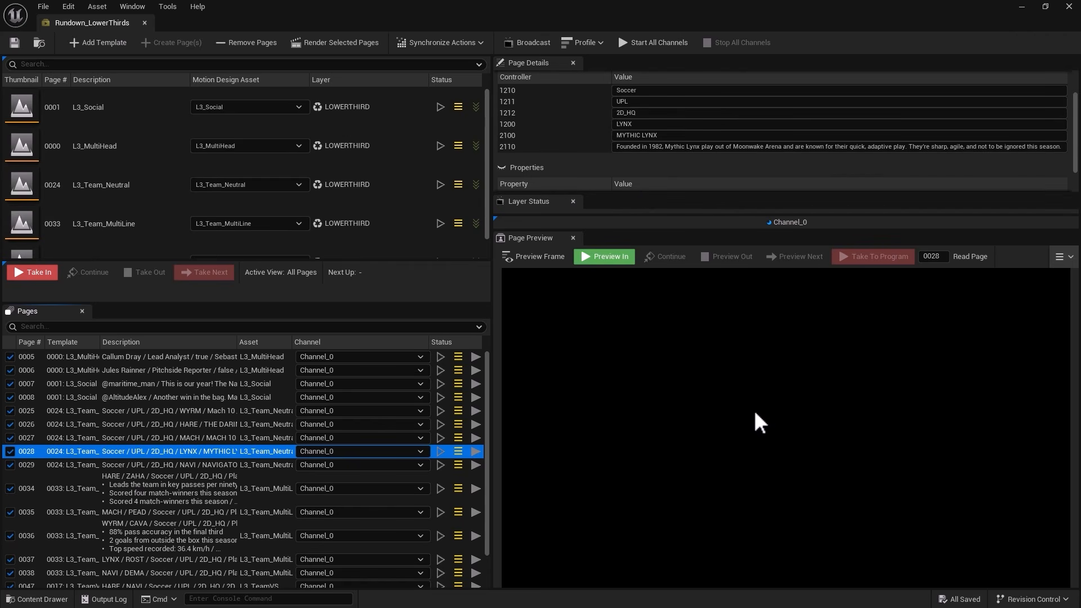
Select template 0033, L3_Team_MultiLine, and locate its matching level asset in the Content/_Scenes folder.
{"action": "left_click", "coordinate": [96, 225]}
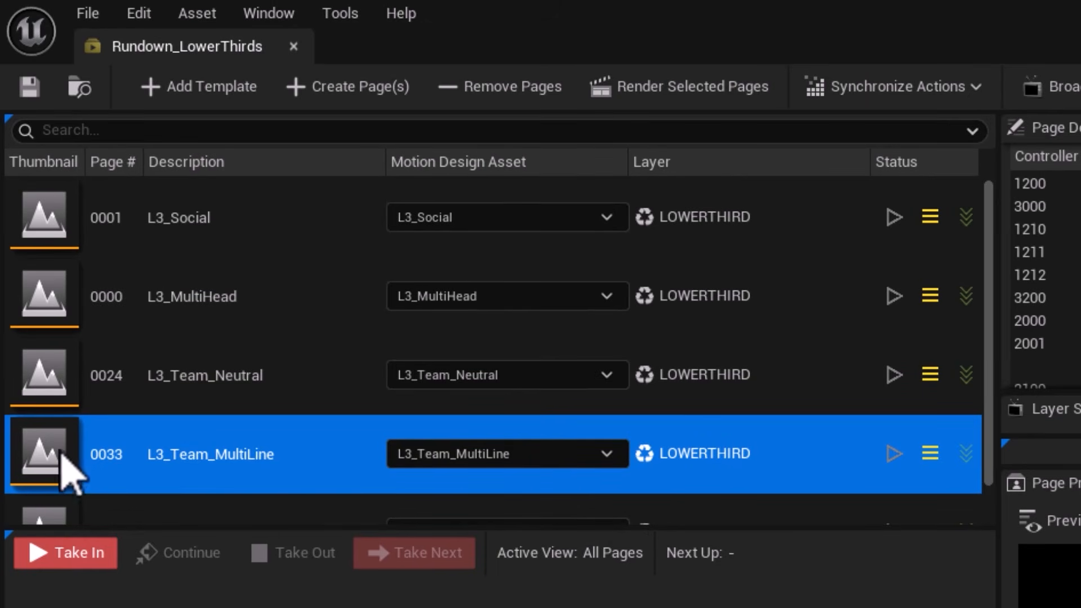
{"action": "mouse_move", "coordinate": [62, 451]}
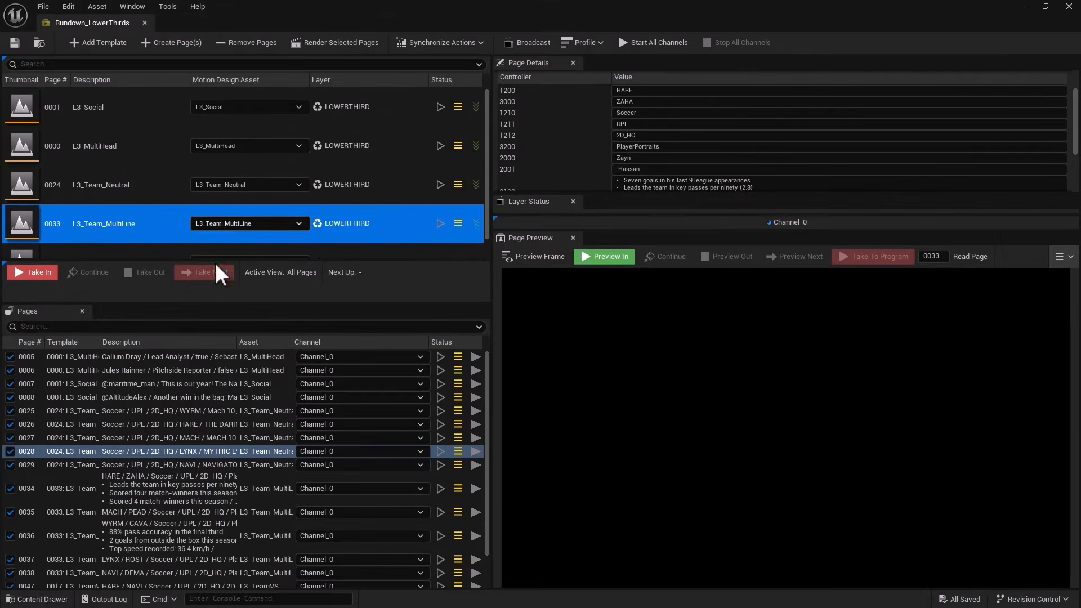
{"action": "left_click", "coordinate": [36, 599]}
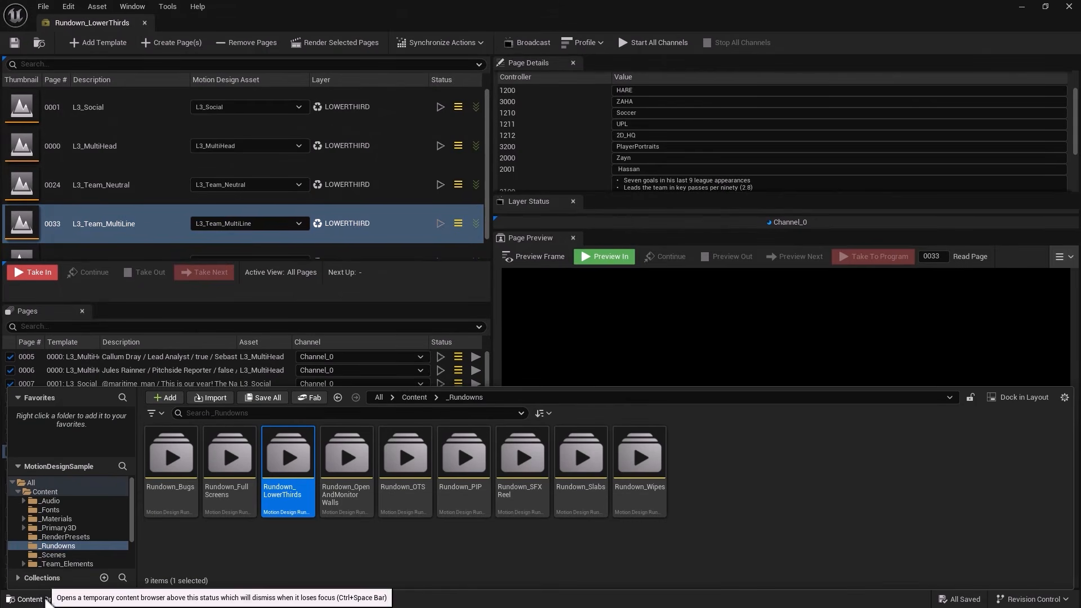
{"action": "left_click", "coordinate": [59, 555]}
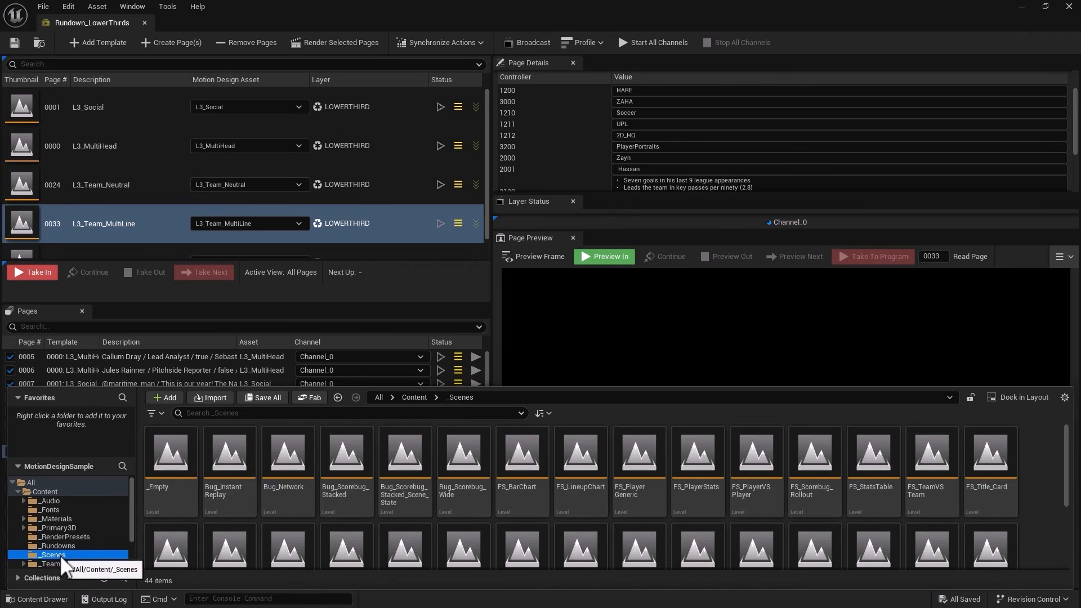
{"action": "scroll", "coordinate": [506, 513], "scroll_direction": "down", "scroll_amount": 1}
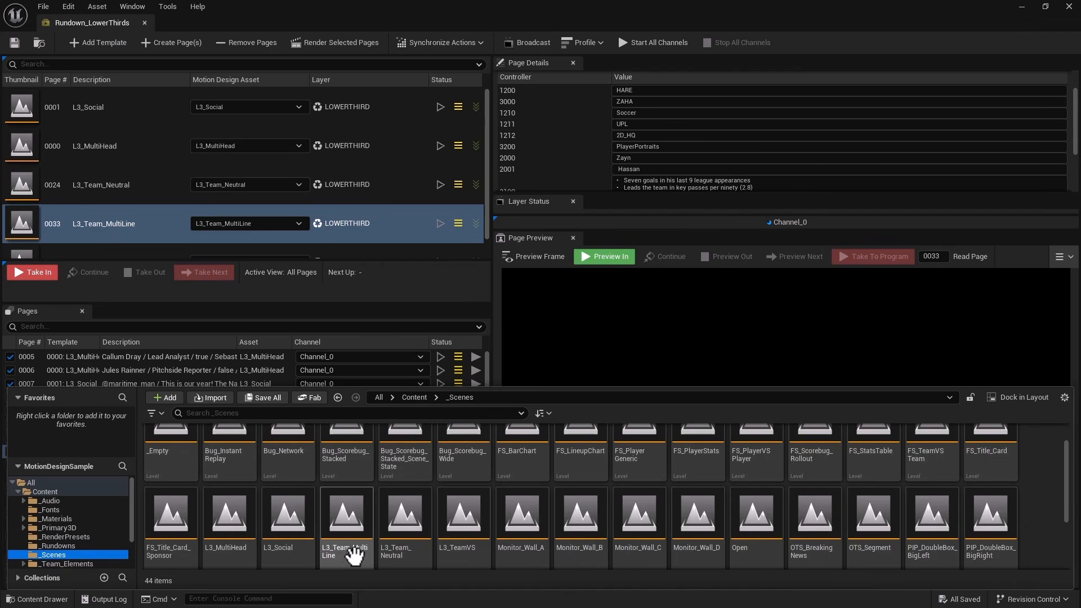
{"action": "left_click", "coordinate": [350, 527]}
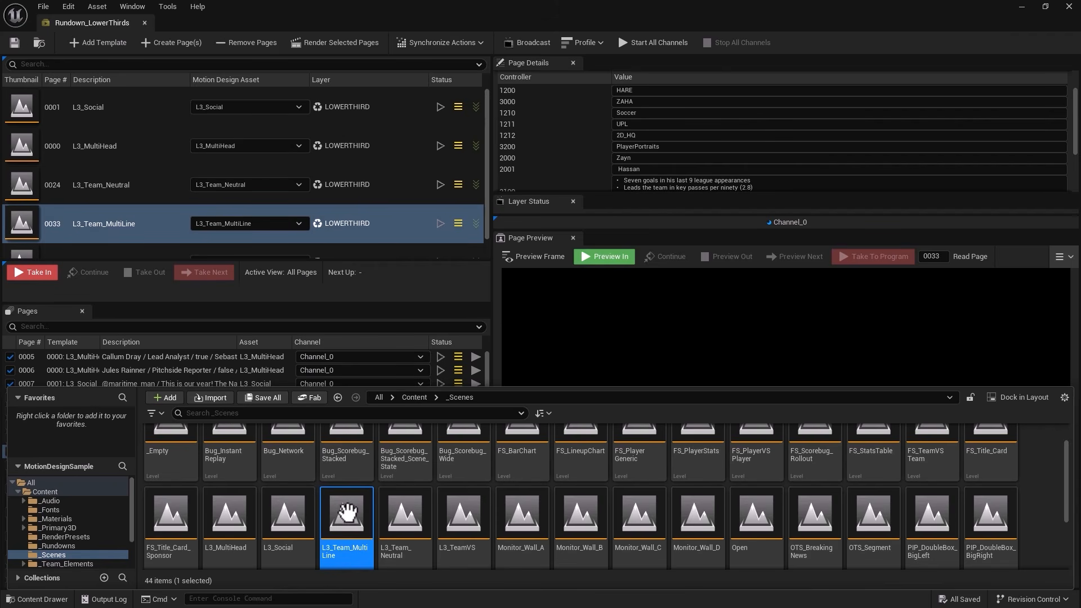
{"action": "mouse_move", "coordinate": [347, 518]}
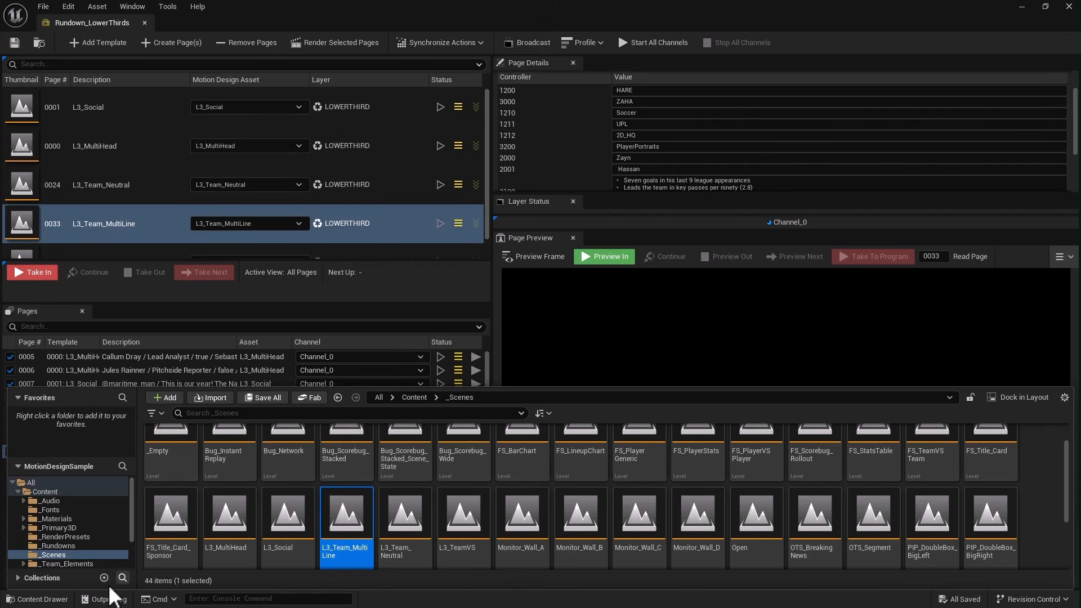
{"action": "left_click", "coordinate": [39, 599]}
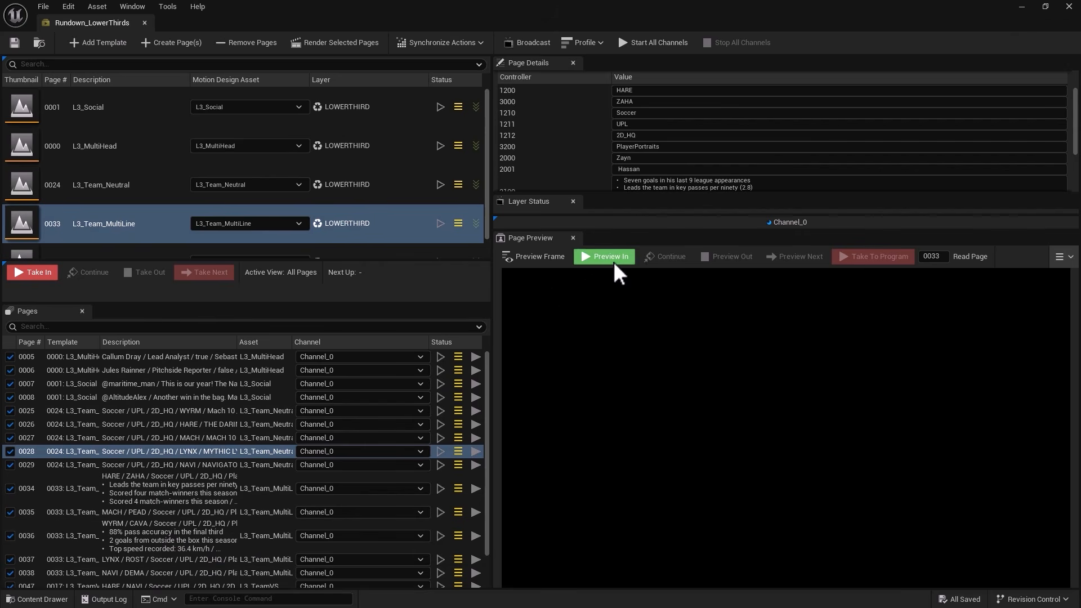
Preview the L3_Team_MultiLine template from the start, and open the L3_Team_MultiLine level from the _Scenes folder.
{"action": "left_click", "coordinate": [441, 225]}
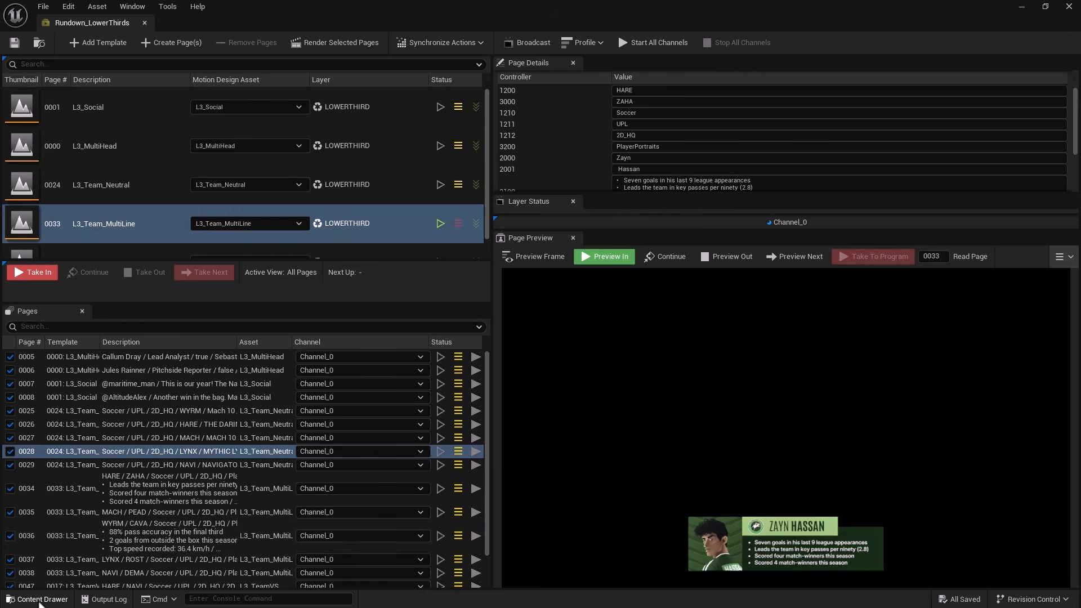
{"action": "left_click", "coordinate": [35, 599]}
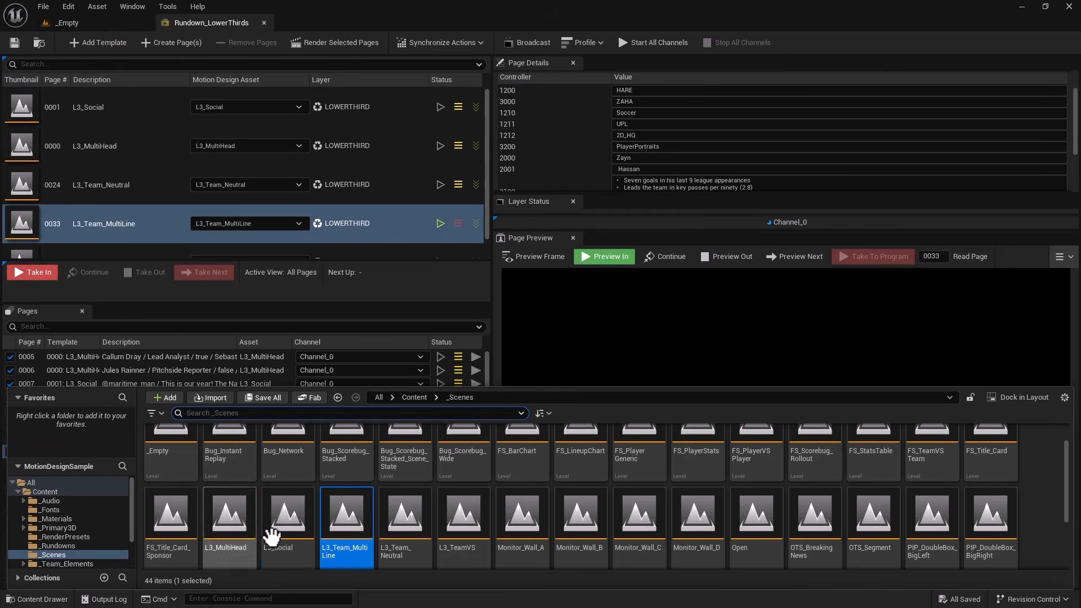
{"action": "double_click", "coordinate": [352, 517]}
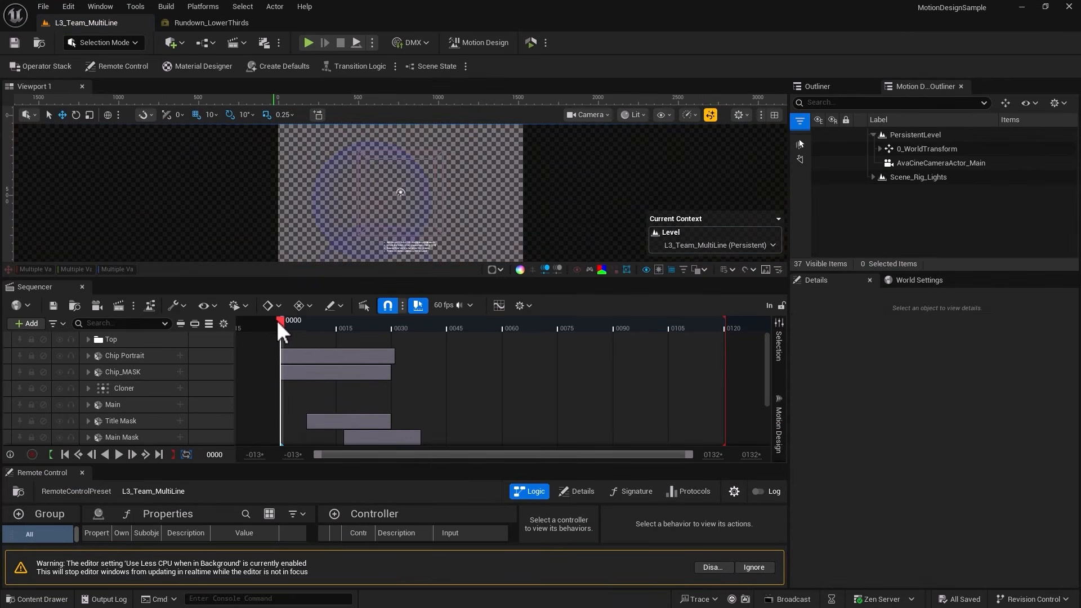
Scrub the sequence to frame 14, and close Remote Control and shrink the Sequencer to enlarge the viewport.
{"action": "left_click_drag", "start_coordinate": [289, 327], "coordinate": [333, 337]}
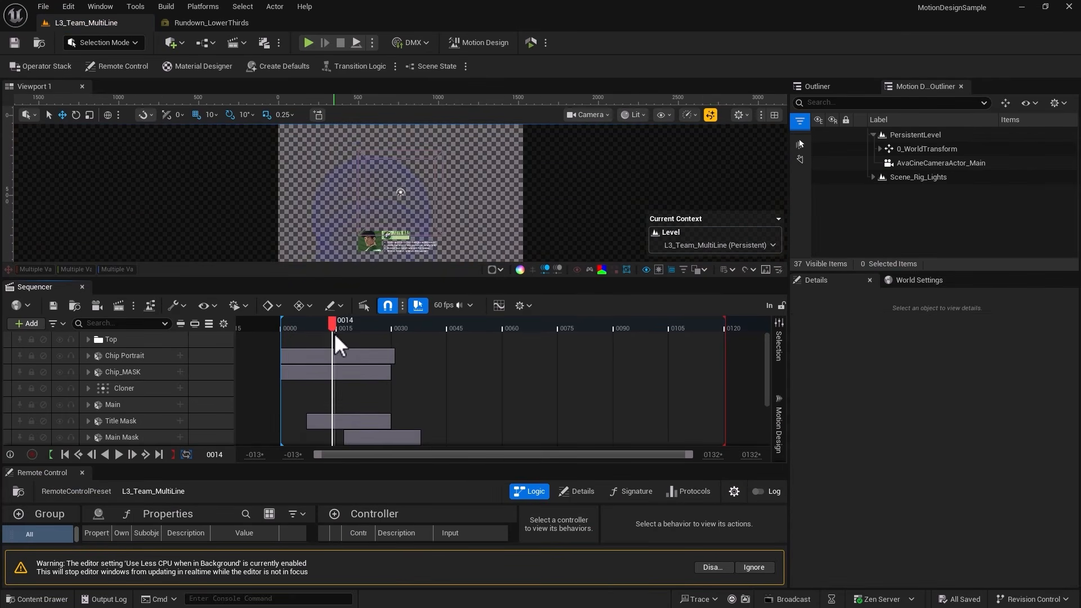
{"action": "left_click", "coordinate": [83, 473]}
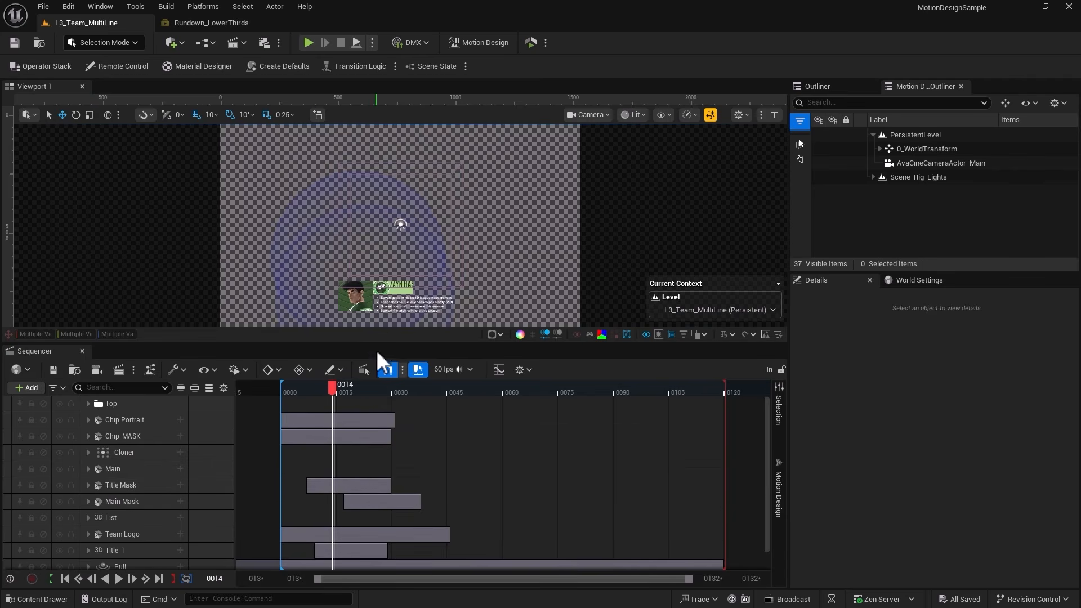
{"action": "left_click_drag", "start_coordinate": [376, 344], "coordinate": [359, 444]}
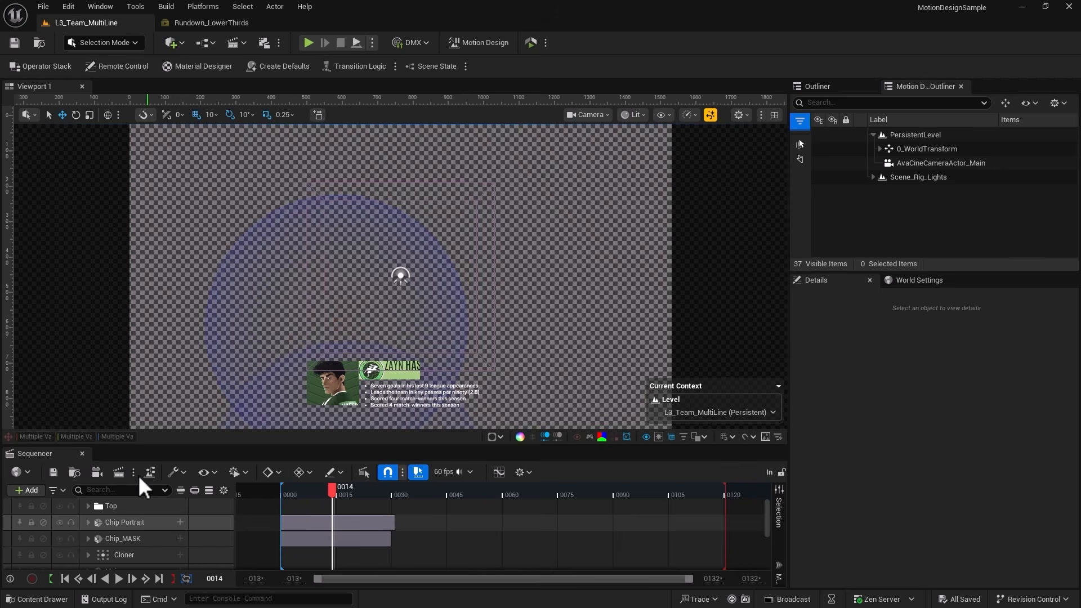
Switch the L3_Team_MultiLine level to Motion Design mode, and enlarge the viewport by narrowing the shape tool area and shortening the Sequencer.
{"action": "left_click", "coordinate": [85, 42]}
{"action": "left_click", "coordinate": [96, 155]}
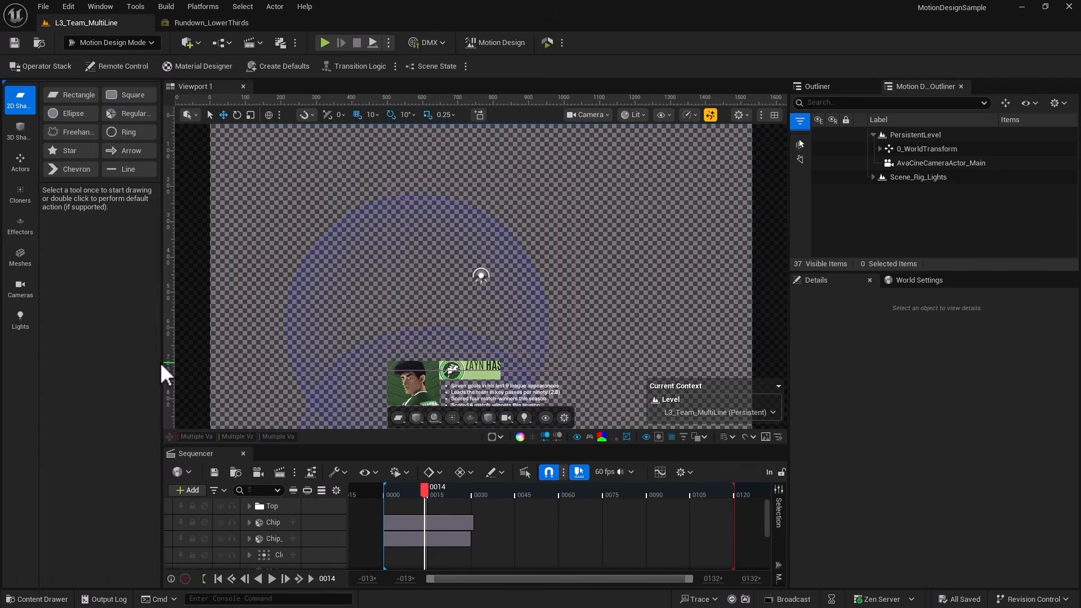
{"action": "left_click_drag", "start_coordinate": [161, 363], "coordinate": [97, 363]}
{"action": "left_click_drag", "start_coordinate": [339, 449], "coordinate": [334, 483]}
Collapse PersistentLevel and expand Scene_Rig_Lights and its 0_WorldTransform to examine the lights in the scene rig.
{"action": "left_click", "coordinate": [873, 134]}
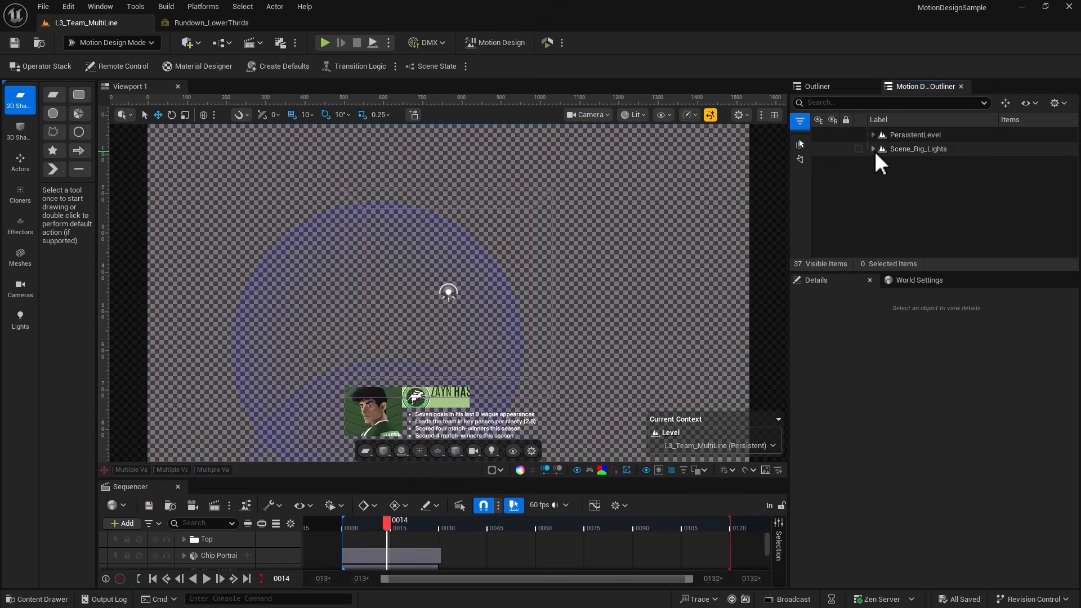
{"action": "left_click", "coordinate": [873, 149]}
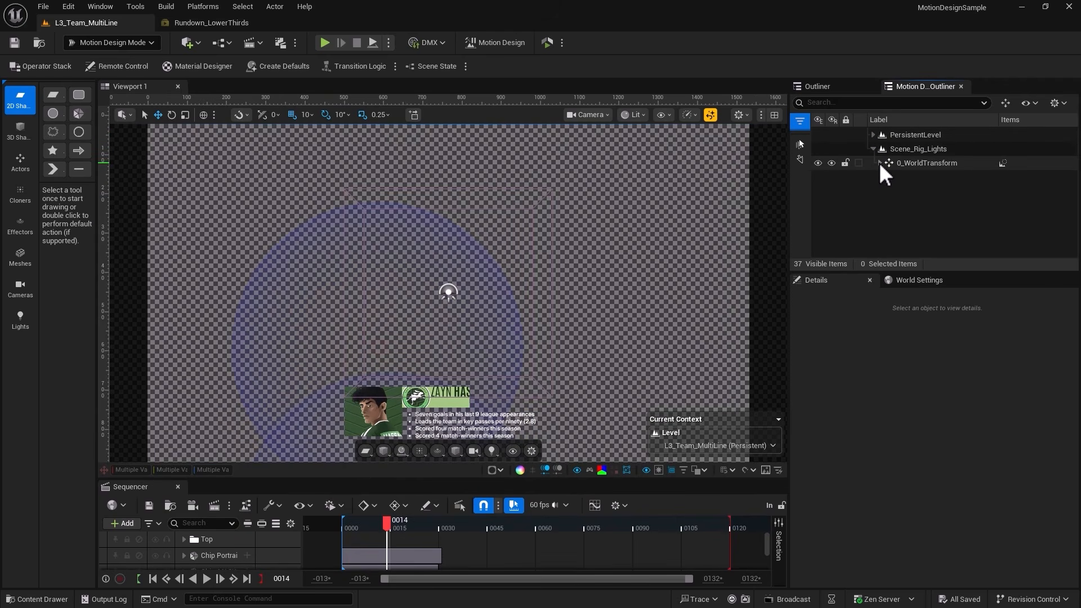
{"action": "left_click", "coordinate": [879, 163]}
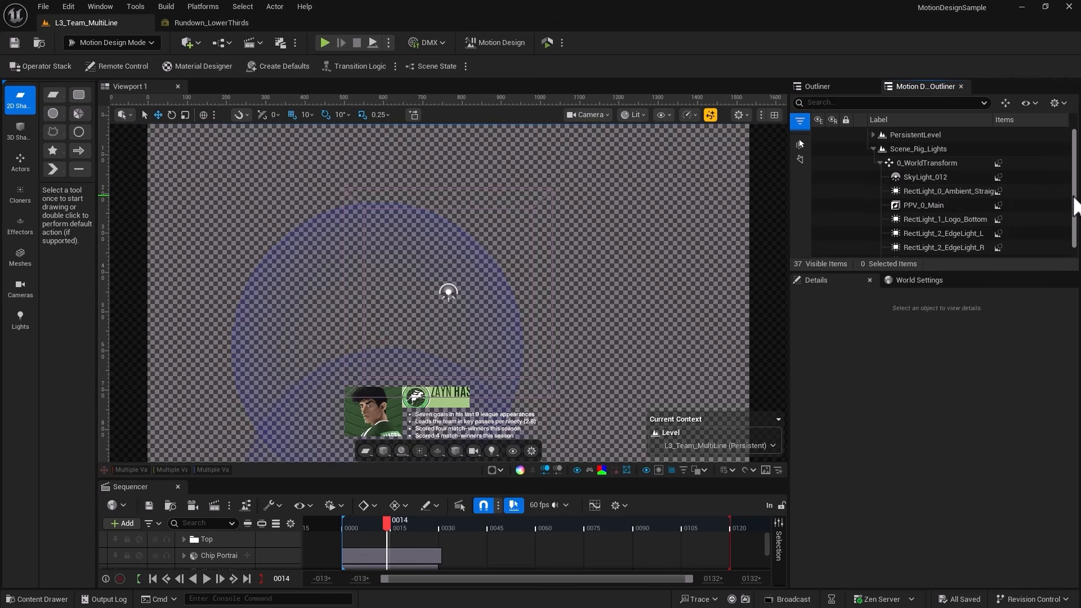
{"action": "left_click_drag", "start_coordinate": [1073, 199], "coordinate": [1074, 209]}
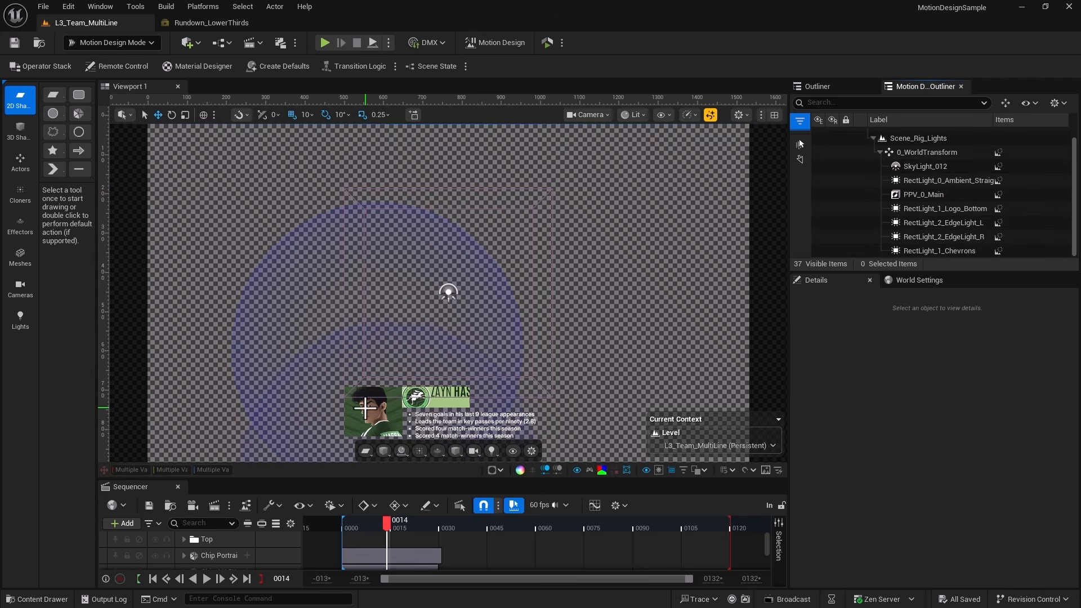
Select the Pull effector in the viewport, and expand the Placeholder BG and Justify groups under 0_WorldTransform to examine their contents.
{"action": "left_click", "coordinate": [359, 409]}
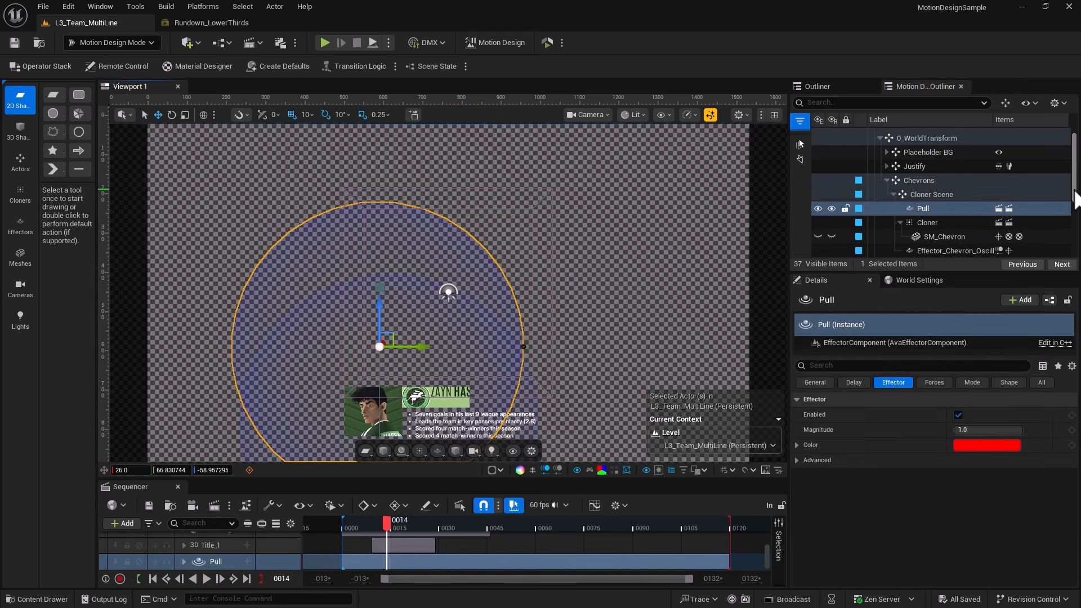
{"action": "left_click_drag", "start_coordinate": [1077, 200], "coordinate": [1077, 176]}
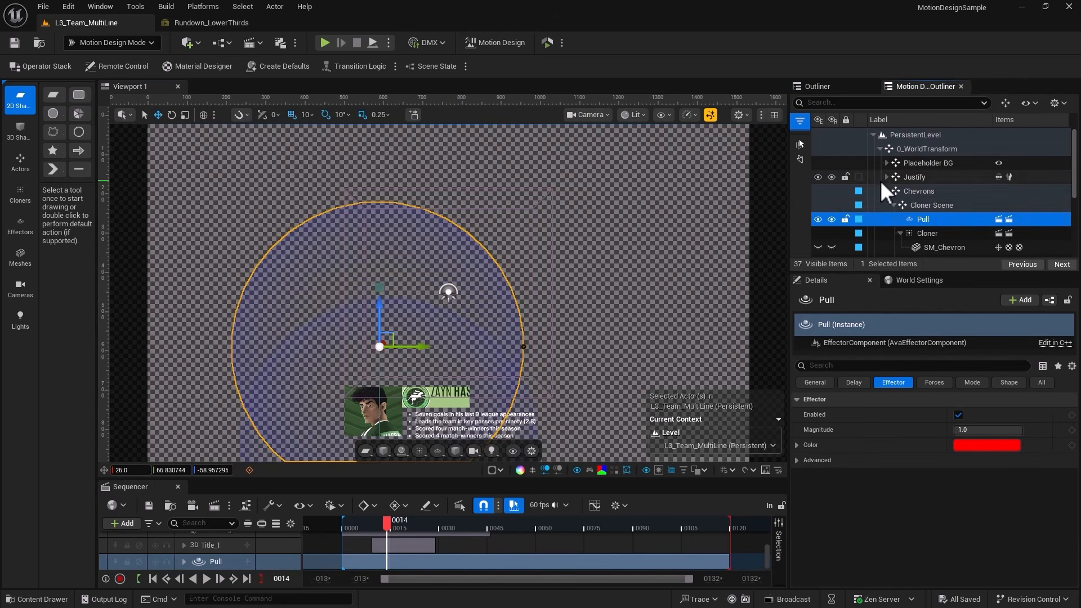
{"action": "scroll", "coordinate": [915, 181], "scroll_direction": "down", "scroll_amount": 2}
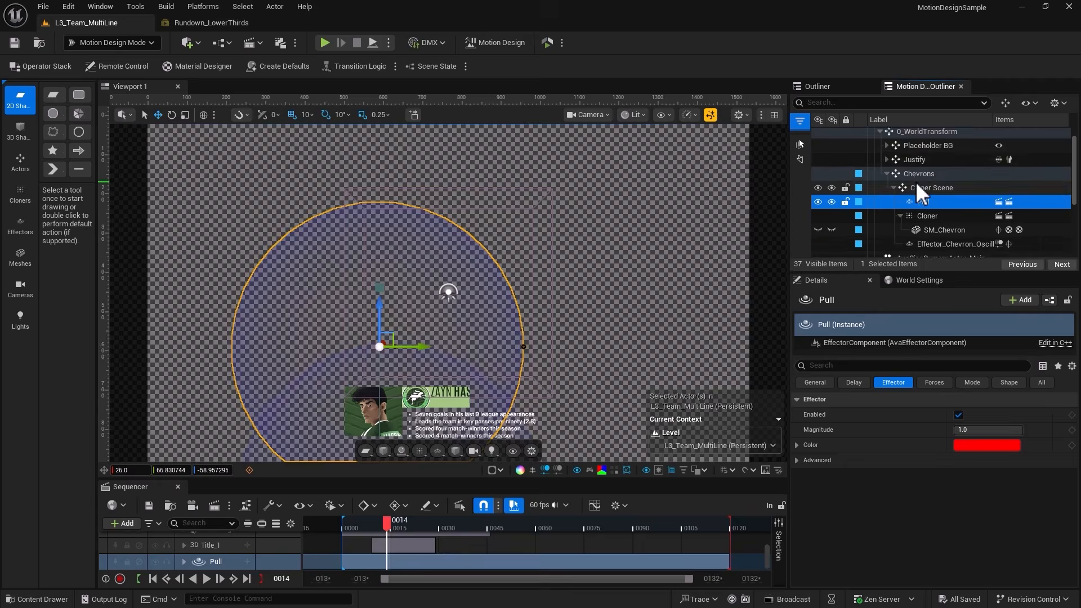
{"action": "scroll", "coordinate": [875, 239], "scroll_direction": "up", "scroll_amount": 3}
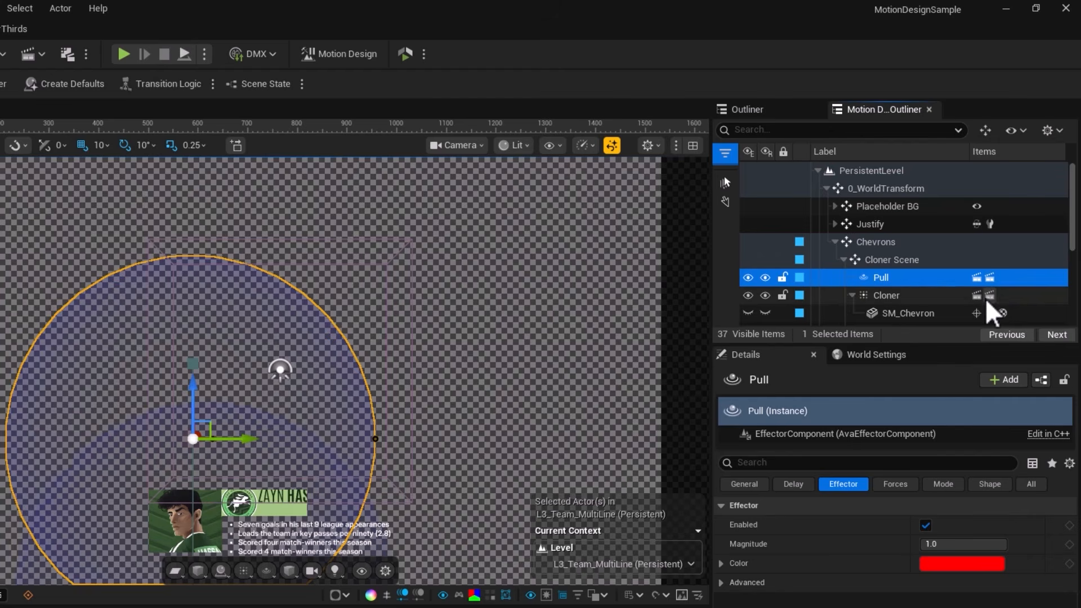
{"action": "left_click", "coordinate": [836, 206]}
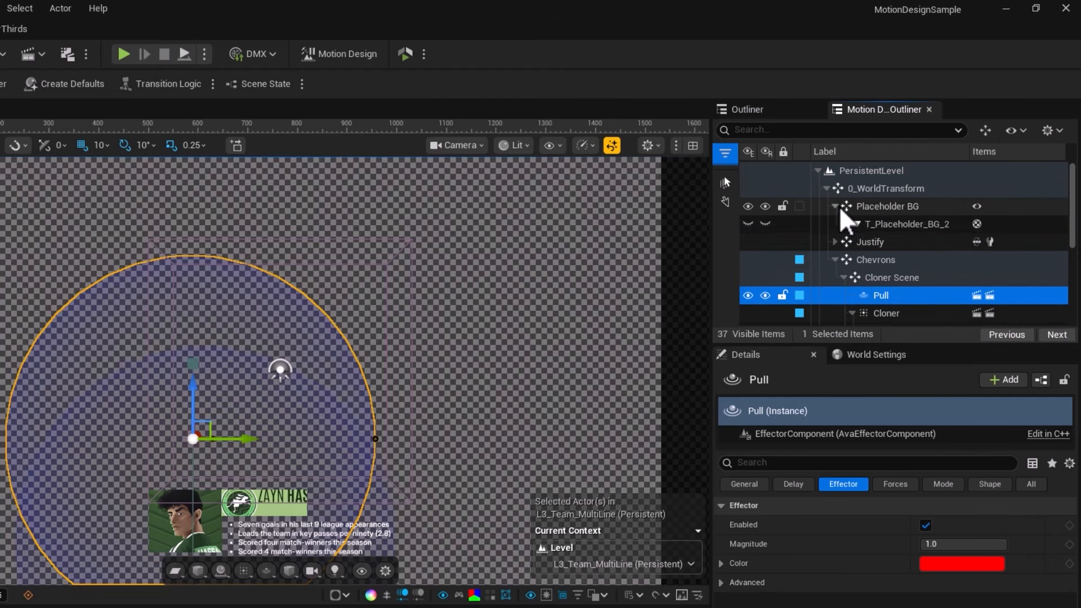
{"action": "left_click", "coordinate": [835, 242]}
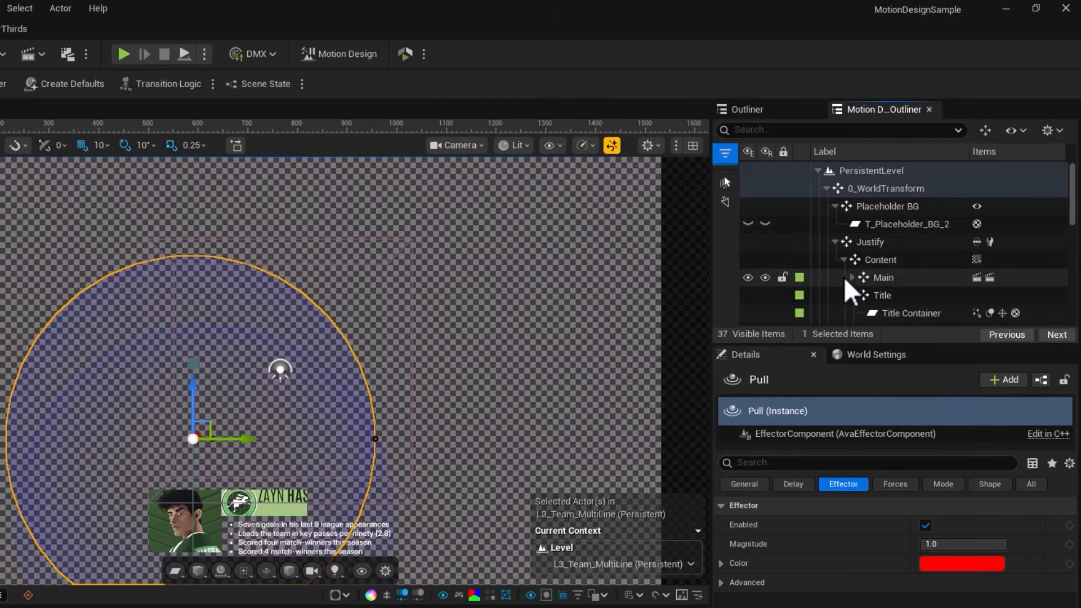
Select the Main group under Content, and scrub the sequence forward until the full lower third is in view.
{"action": "scroll", "coordinate": [858, 237], "scroll_direction": "down", "scroll_amount": 2}
{"action": "left_click", "coordinate": [885, 216]}
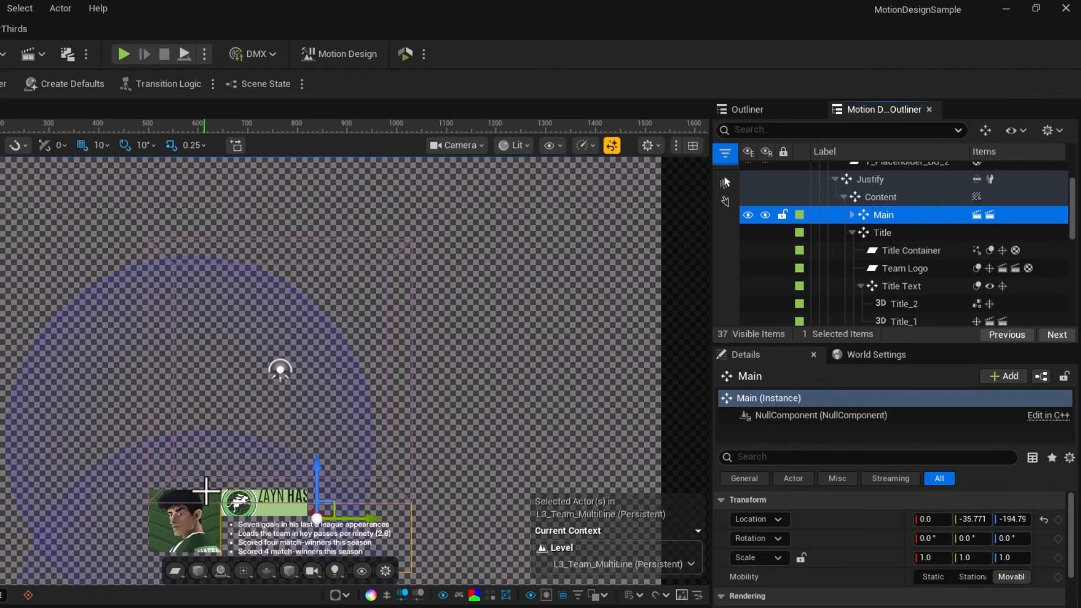
{"action": "left_click_drag", "start_coordinate": [200, 607], "coordinate": [288, 607]}
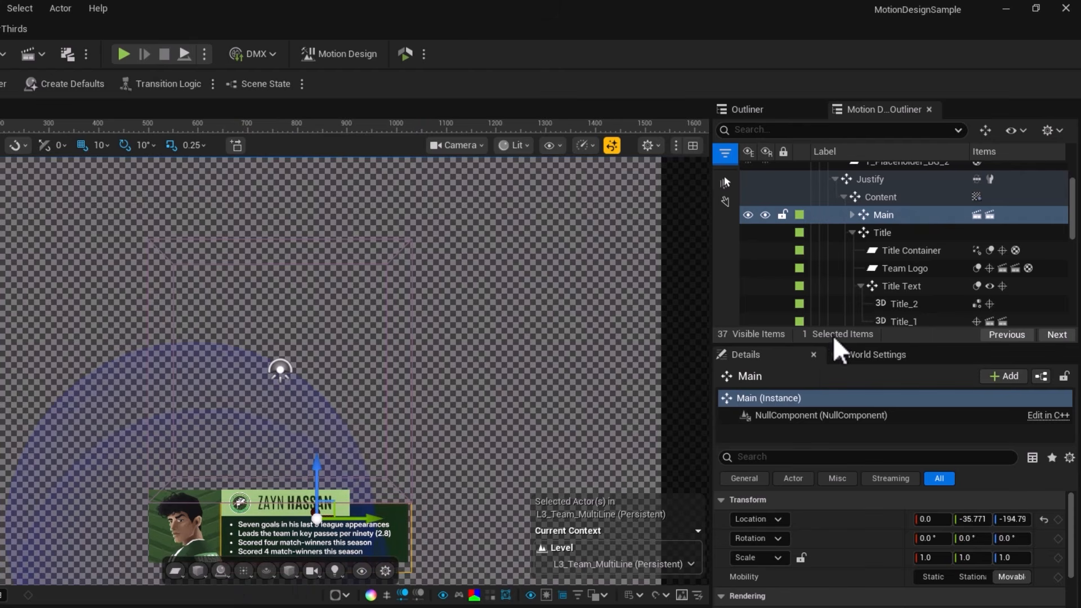
Collapse the Title and Chip groups, and select Main, Title and Chip in turn to examine which part of the graphic each holds.
{"action": "left_click", "coordinate": [887, 239]}
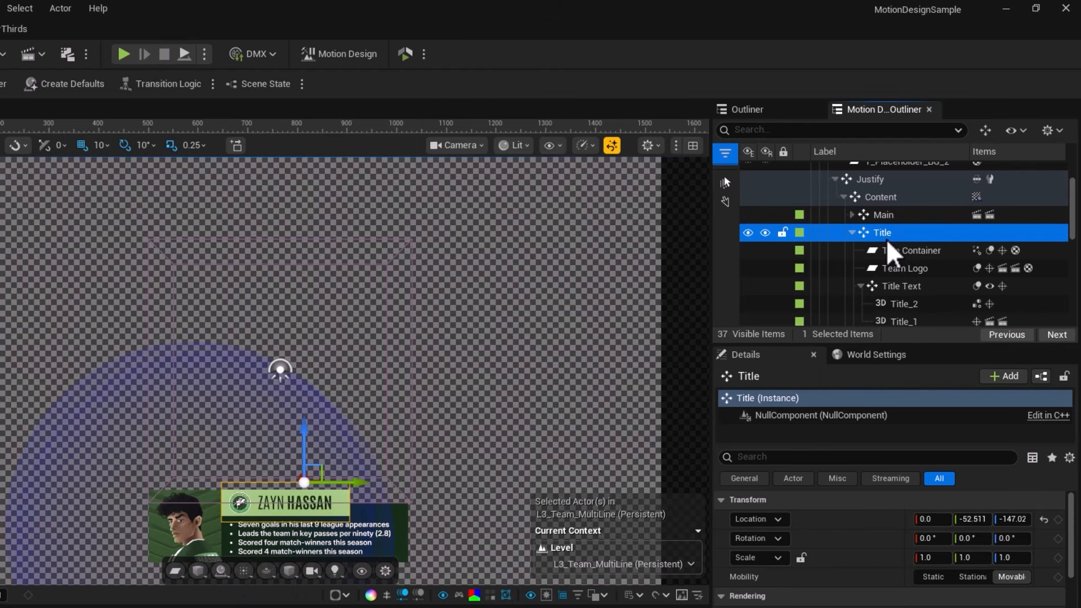
{"action": "left_click", "coordinate": [852, 233]}
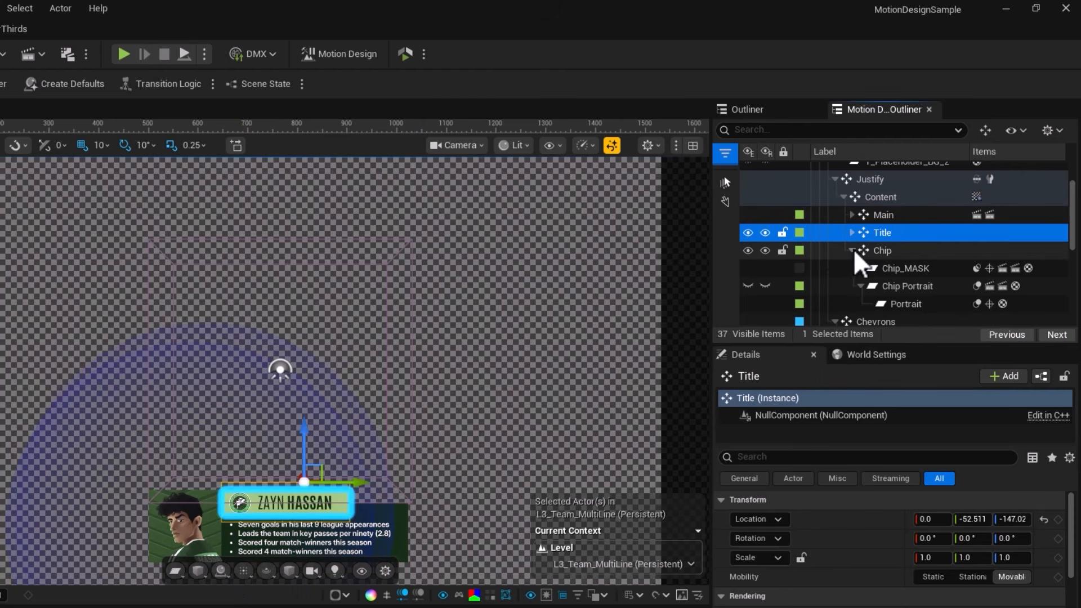
{"action": "left_click", "coordinate": [851, 250]}
{"action": "left_click", "coordinate": [884, 215]}
{"action": "left_click", "coordinate": [882, 232]}
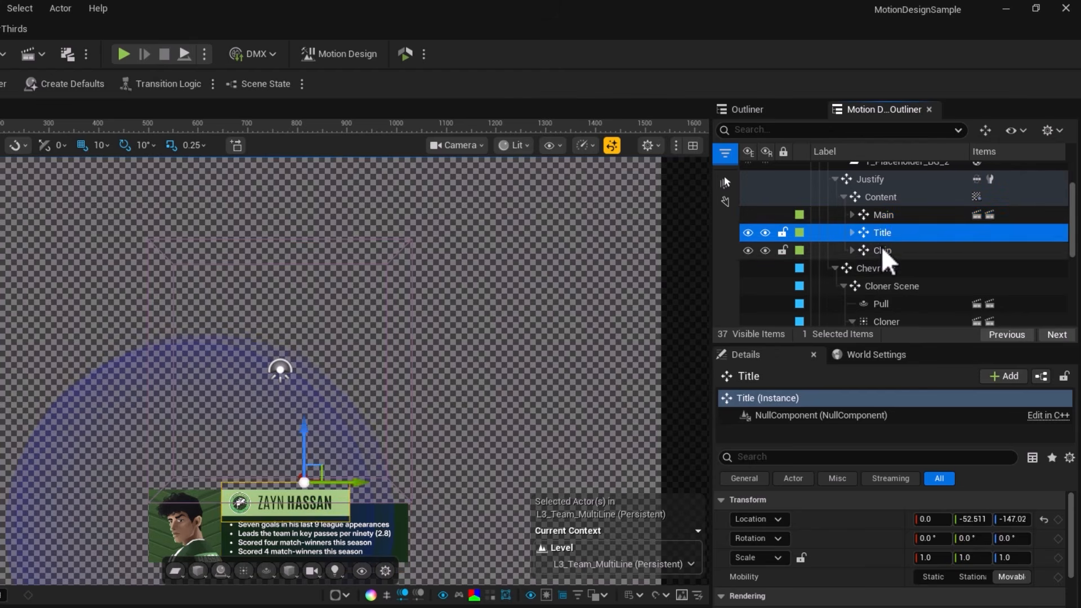
{"action": "left_click", "coordinate": [882, 251]}
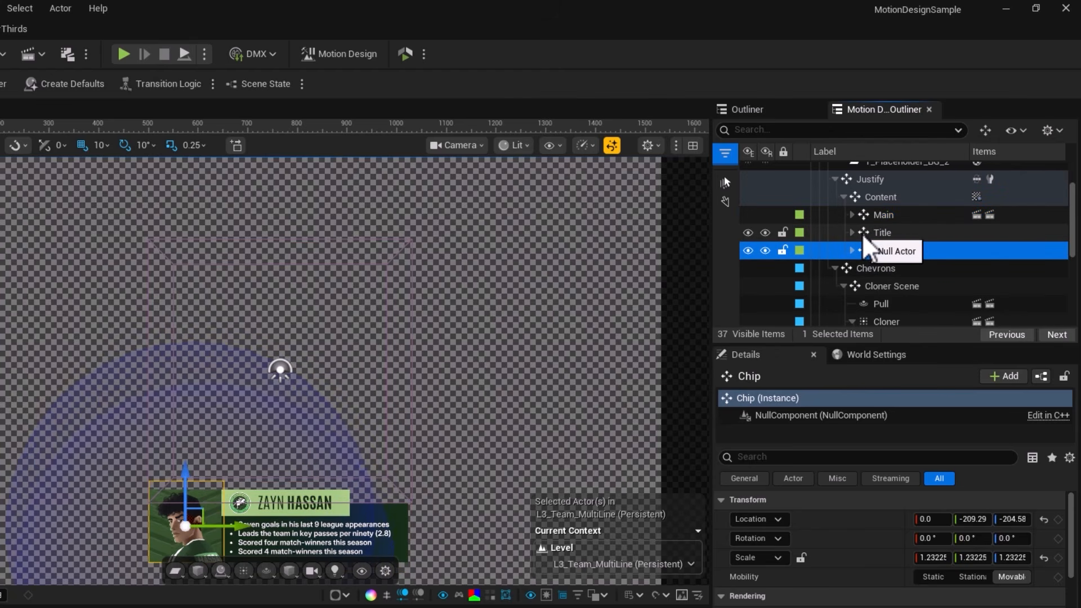
Expand and collapse the Title null's children, and select Title and Chip to examine how nulls group the elements.
{"action": "left_click", "coordinate": [852, 233]}
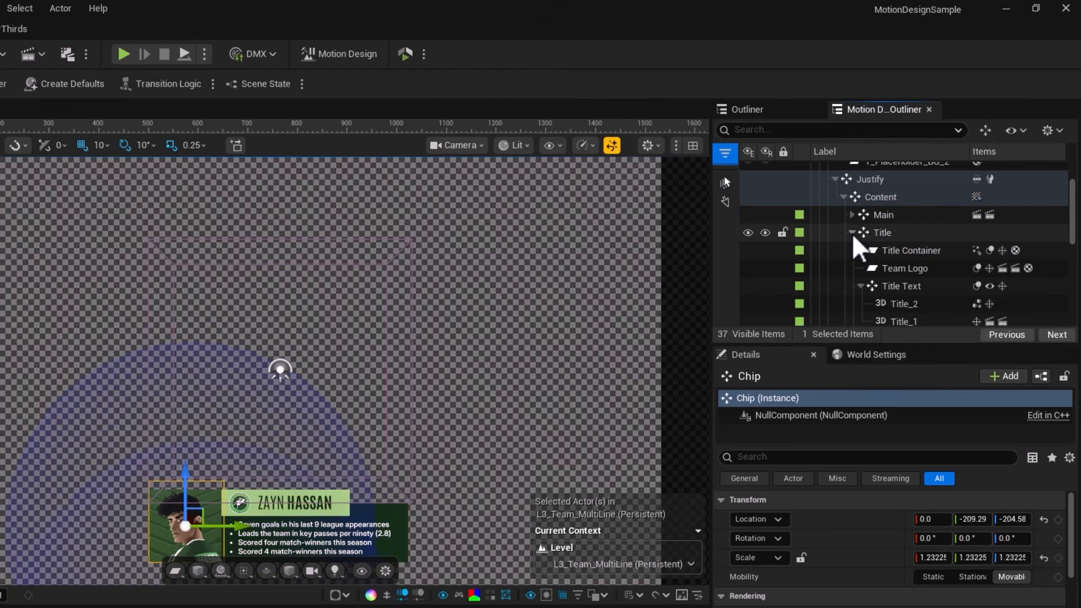
{"action": "left_click", "coordinate": [852, 233]}
{"action": "left_click", "coordinate": [852, 234]}
{"action": "left_click", "coordinate": [852, 233]}
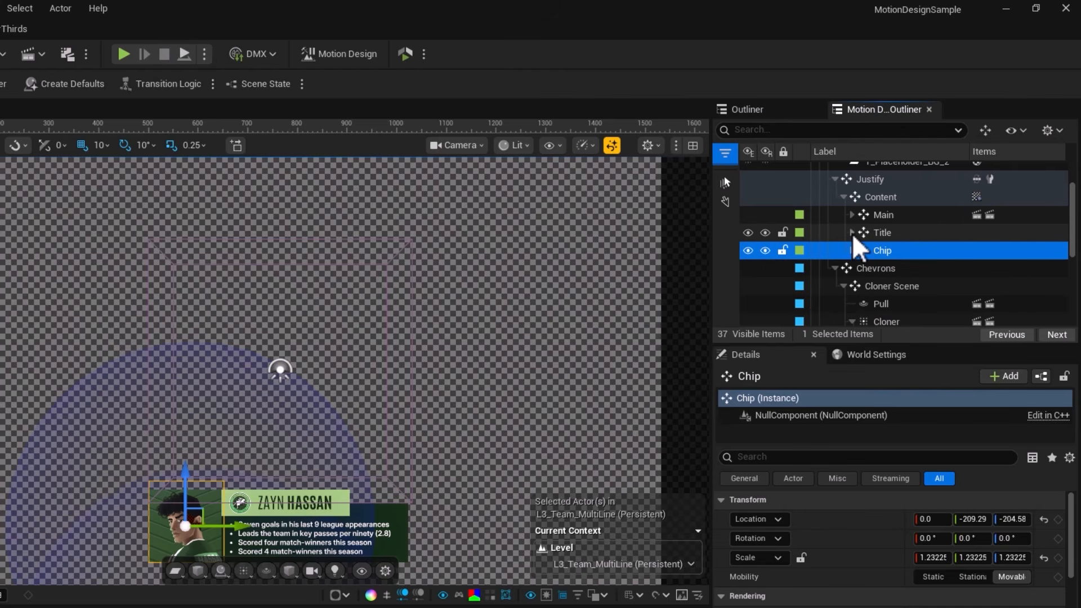
{"action": "left_click", "coordinate": [882, 233]}
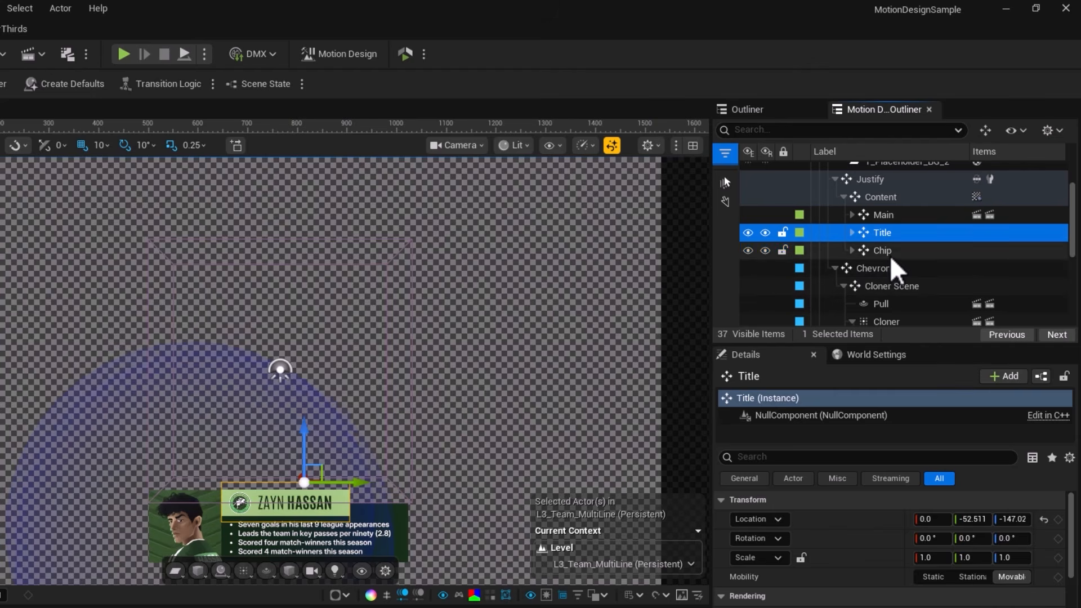
{"action": "left_click", "coordinate": [839, 252]}
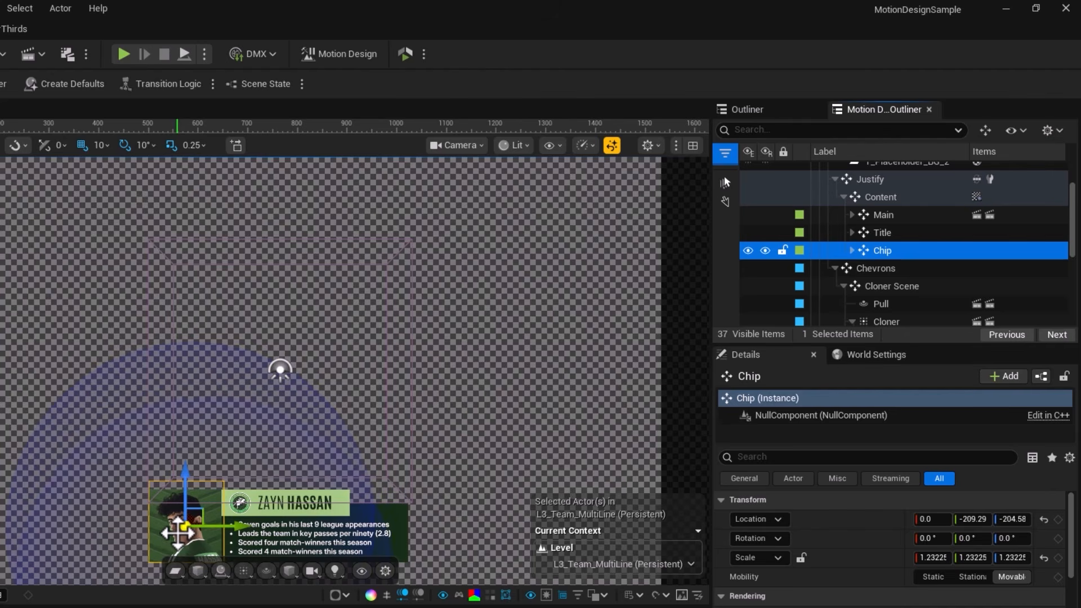
Select the Chevrons null and its Cloner Scene child to examine how the chevron cloner is grouped.
{"action": "left_click", "coordinate": [814, 269]}
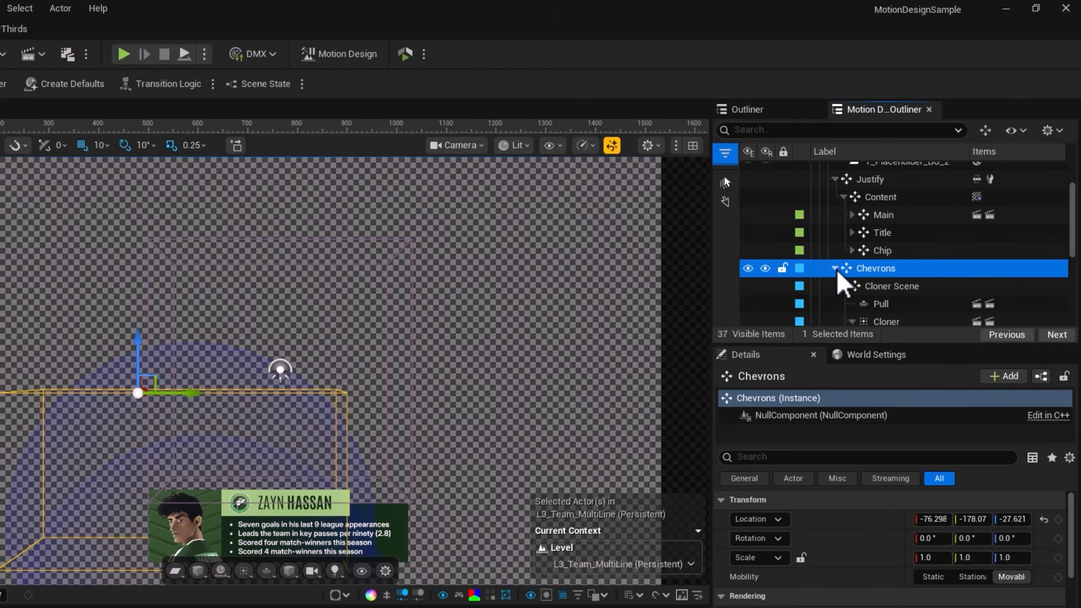
{"action": "left_click", "coordinate": [836, 269]}
{"action": "left_click", "coordinate": [836, 270]}
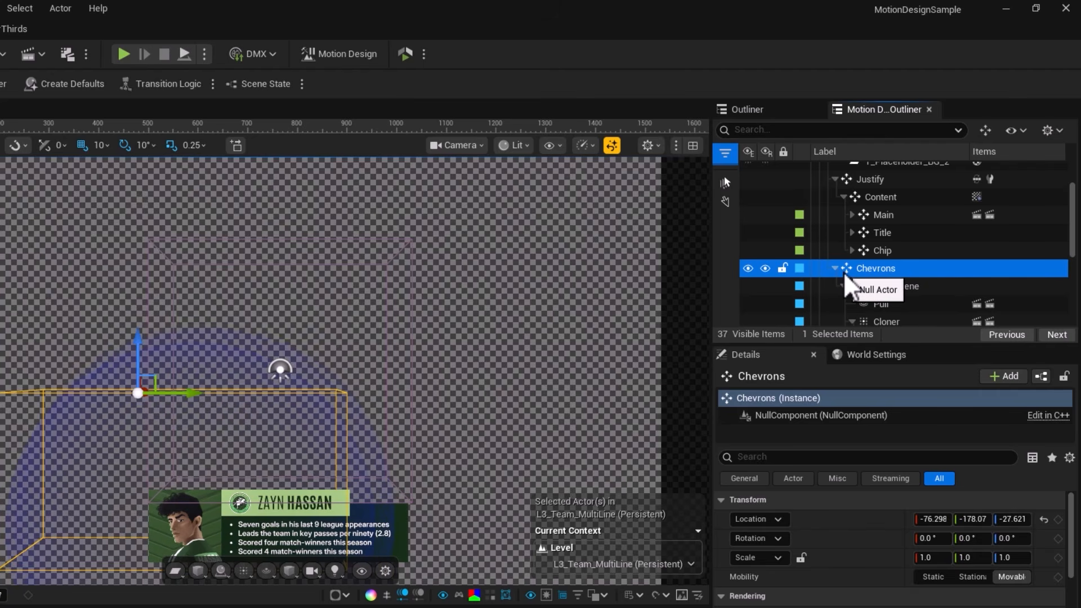
{"action": "left_click", "coordinate": [876, 287]}
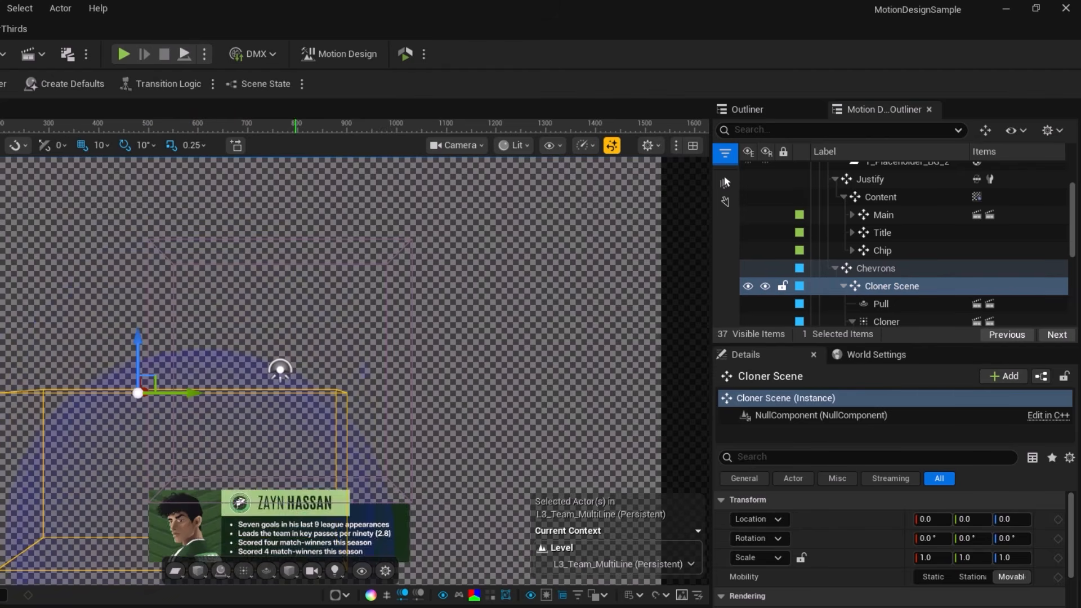
Expand the Main group and select its Main shape and Main Mask to examine their modifiers, sequence and material items.
{"action": "scroll", "coordinate": [907, 281], "scroll_direction": "up", "scroll_amount": 3}
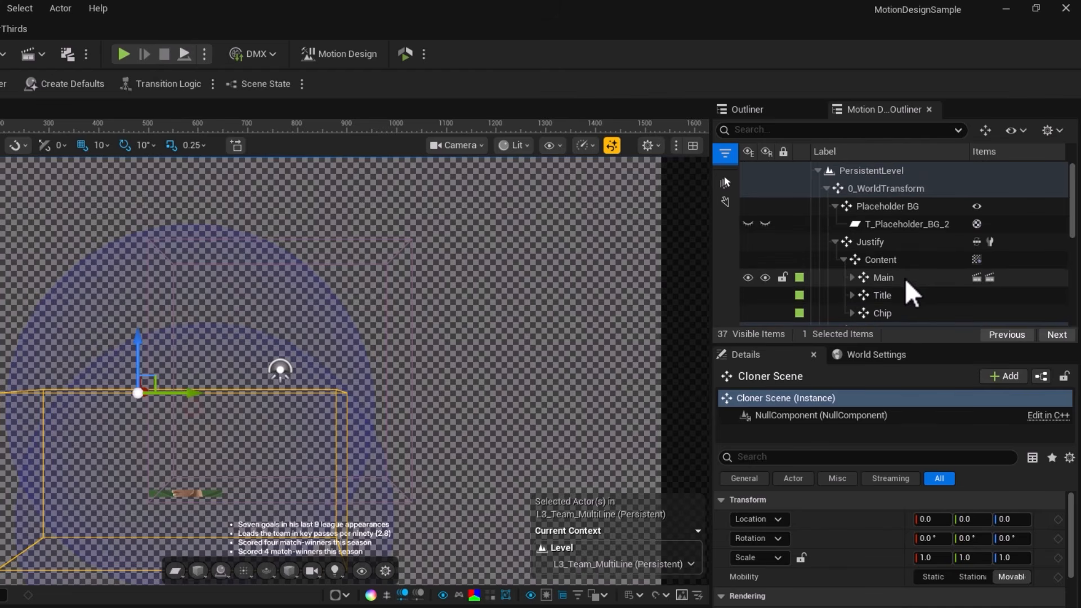
{"action": "left_click", "coordinate": [852, 277]}
{"action": "scroll", "coordinate": [937, 304], "scroll_direction": "down", "scroll_amount": 1}
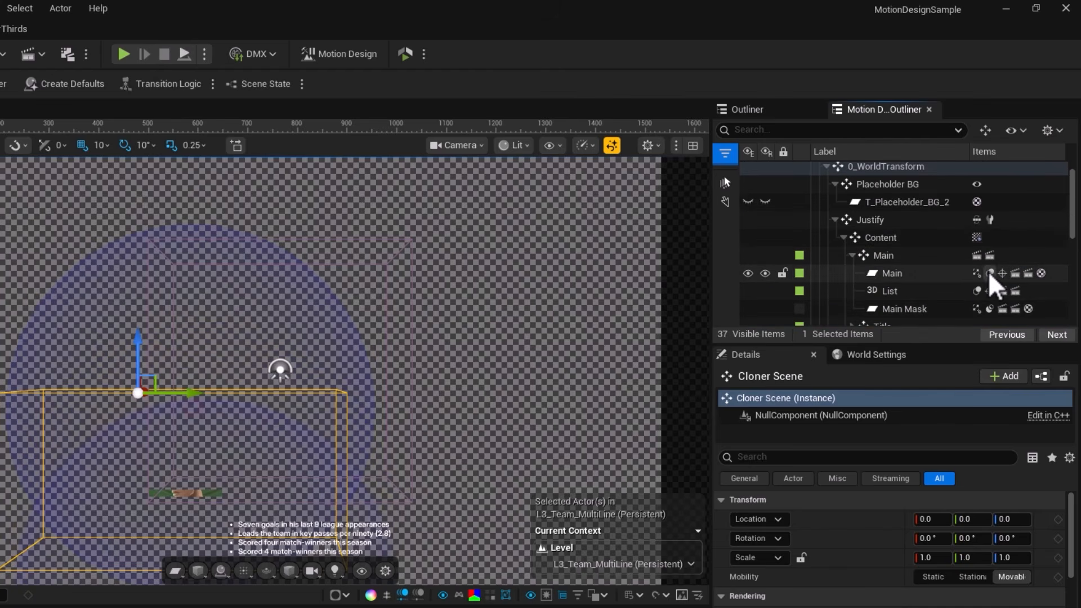
{"action": "left_click", "coordinate": [889, 282]}
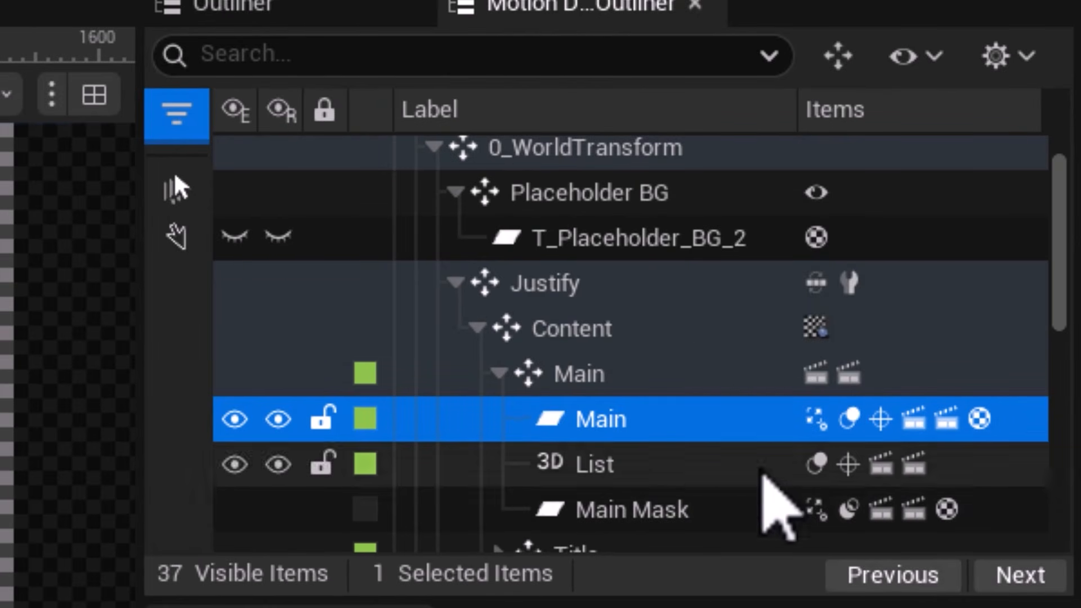
{"action": "left_click", "coordinate": [676, 514]}
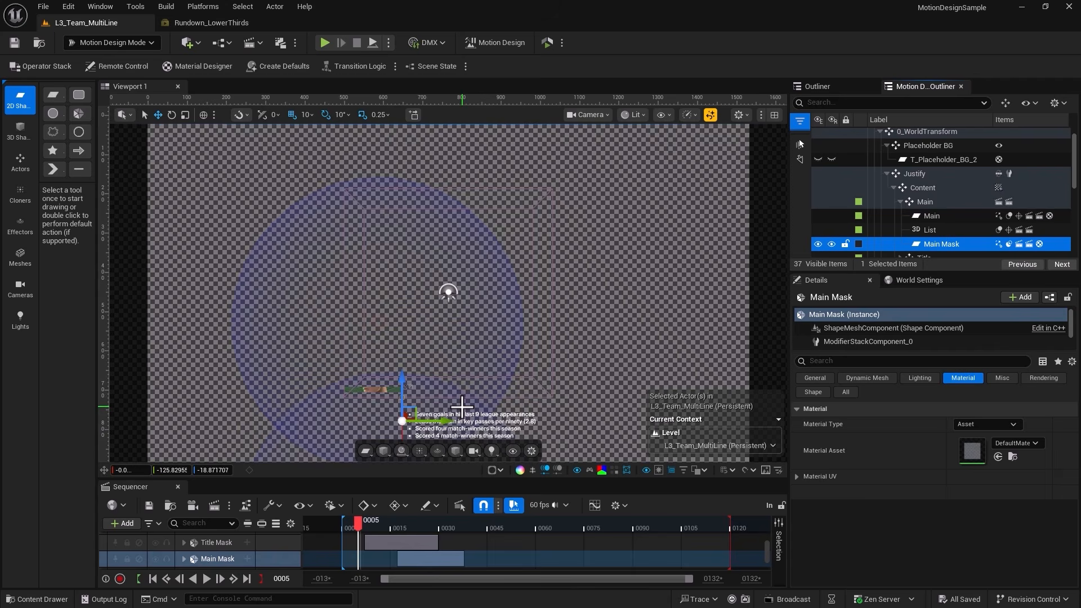
Open the Main shape's material settings to examine the Material Type options, and view the List text's style settings.
{"action": "left_click", "coordinate": [1051, 219]}
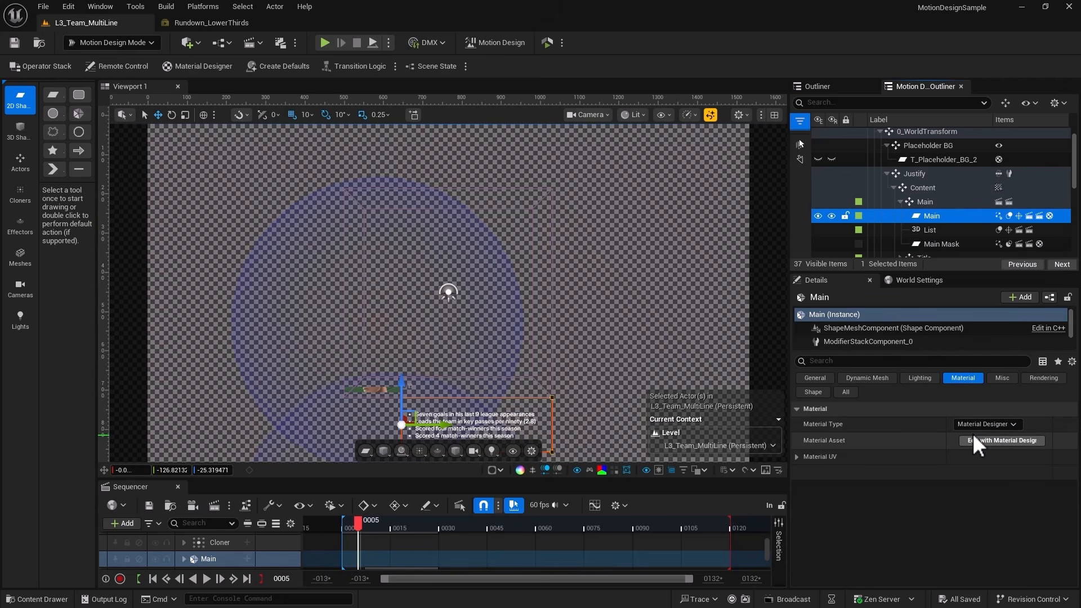
{"action": "left_click", "coordinate": [995, 424]}
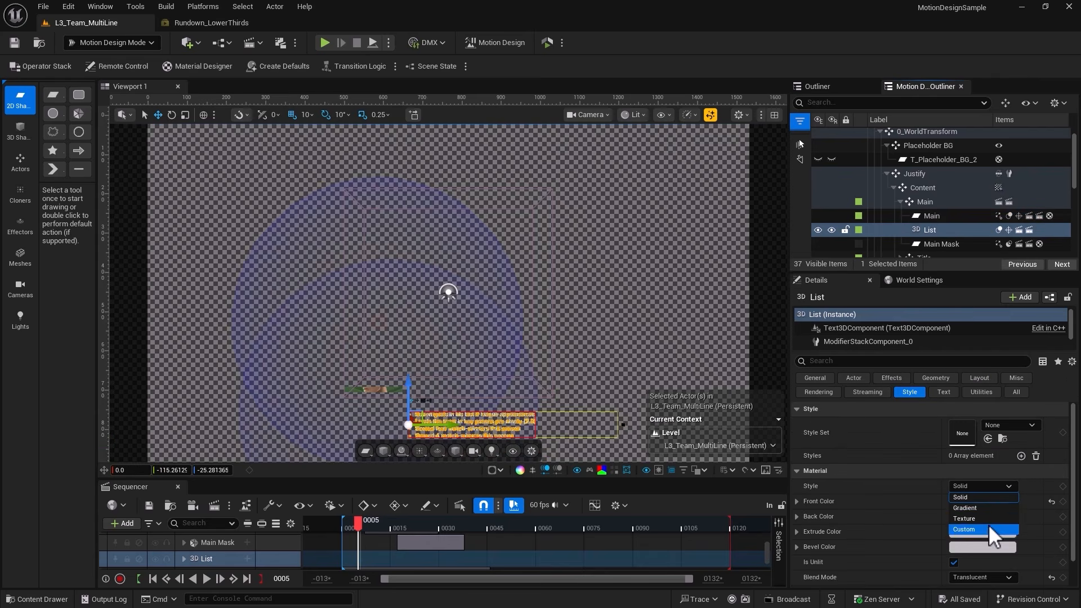
{"action": "left_click", "coordinate": [799, 214]}
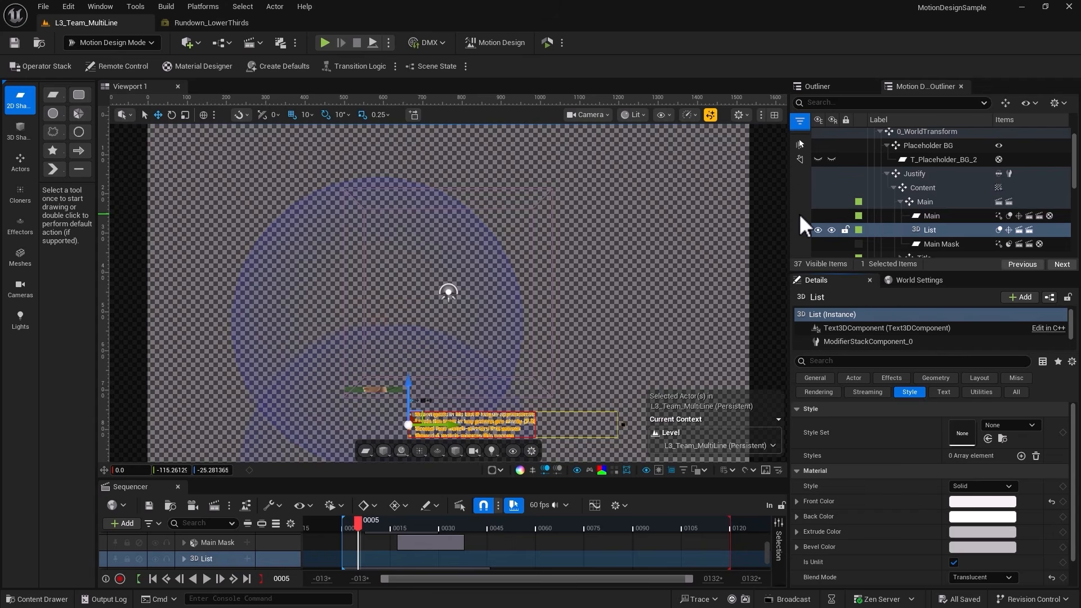
Collapse the Main group, and select Main, Title and Chip in turn to review how the groups are named.
{"action": "left_click", "coordinate": [900, 201]}
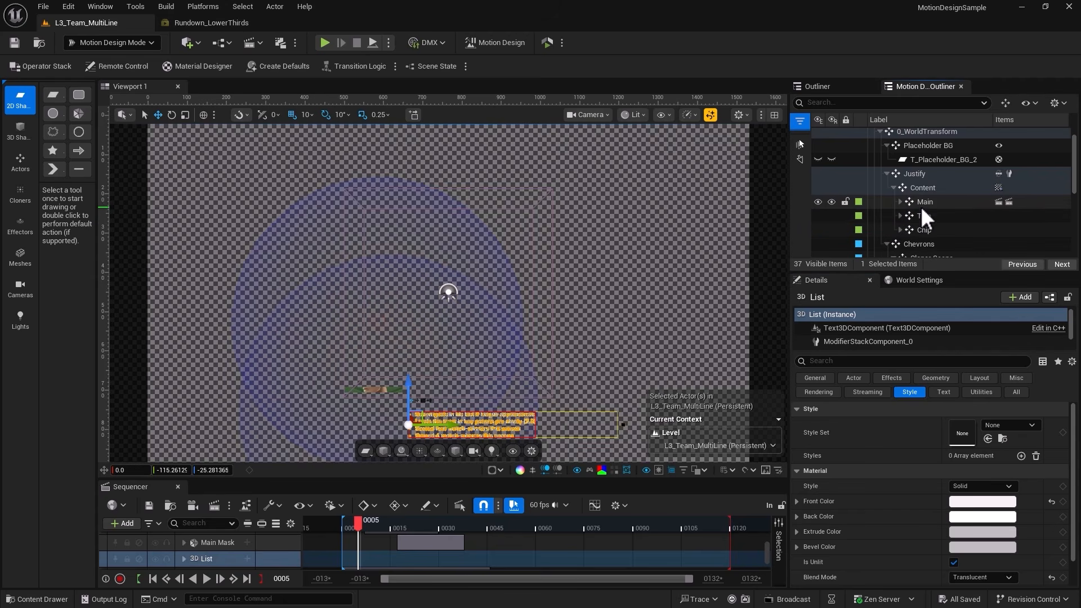
{"action": "left_click", "coordinate": [922, 202]}
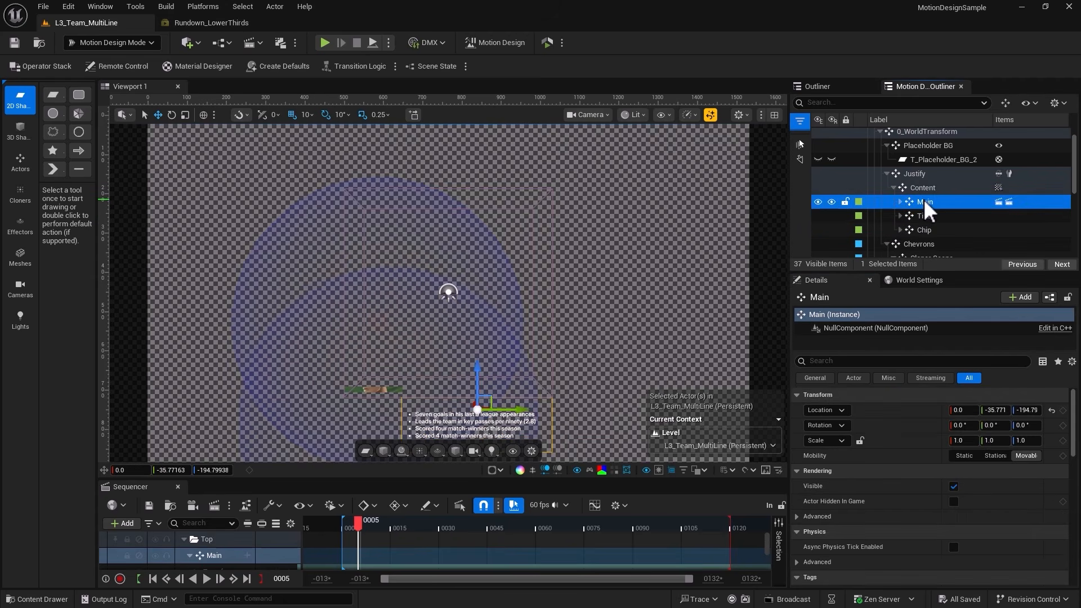
{"action": "left_click", "coordinate": [922, 214]}
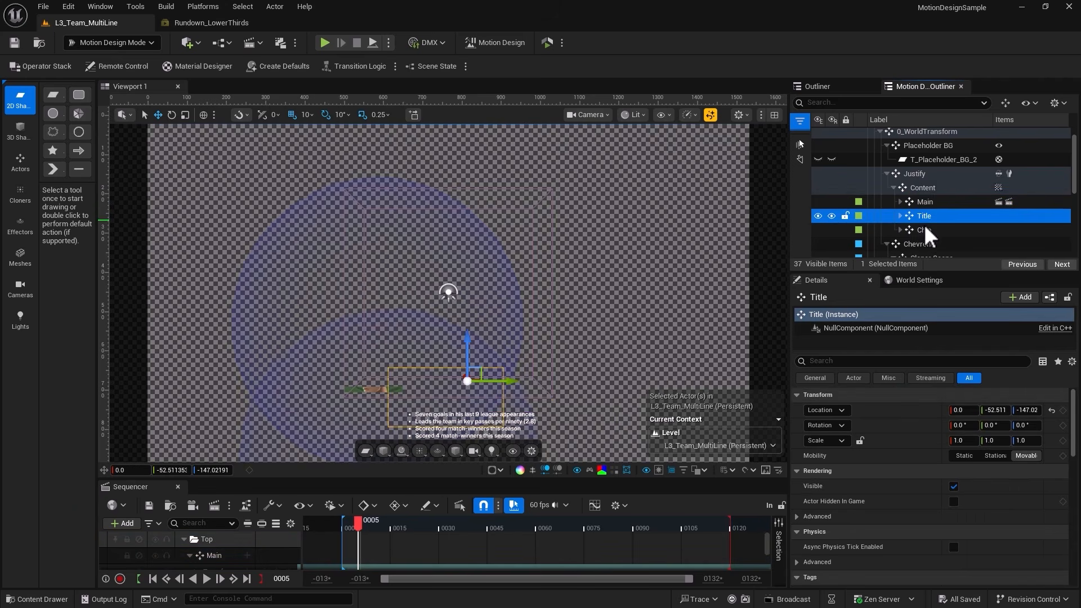
{"action": "left_click", "coordinate": [927, 230]}
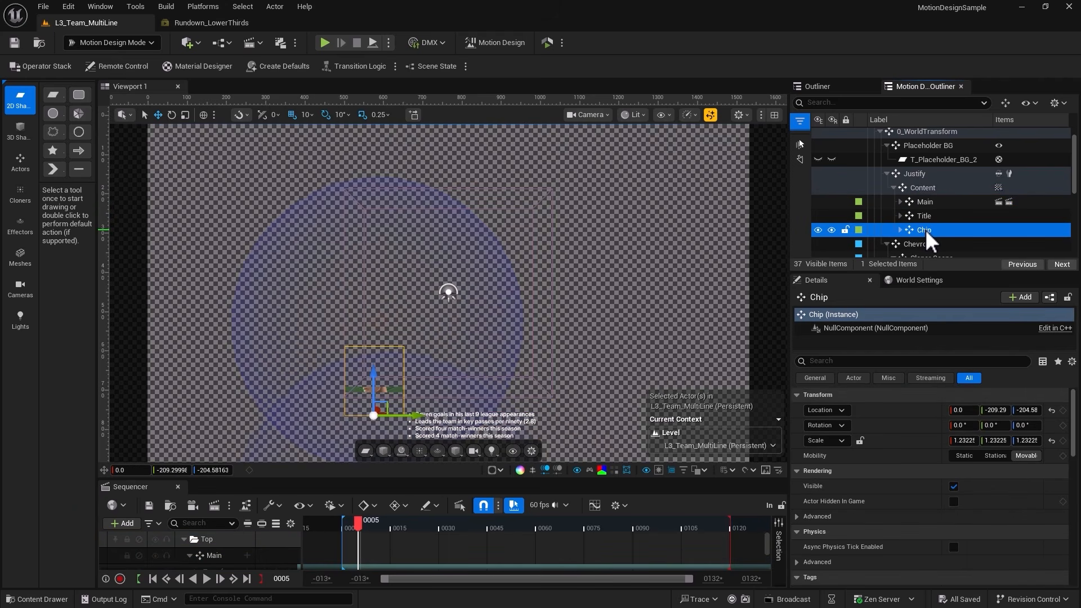
Rename the Chip group under Content as Logo, and scrub the sequence to frame 50.
{"action": "right_click", "coordinate": [924, 229]}
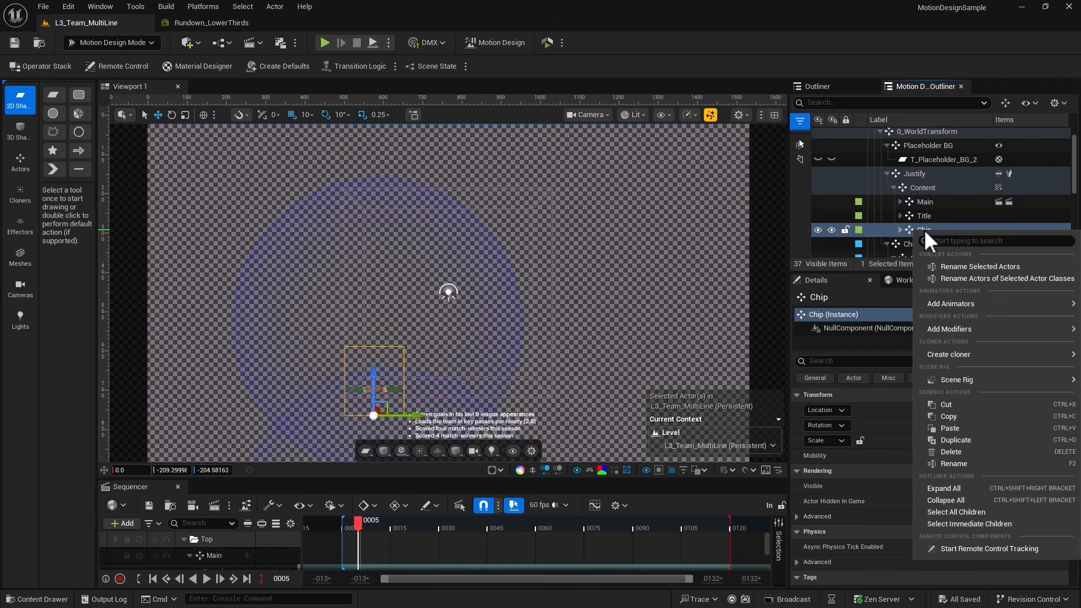
{"action": "left_click", "coordinate": [946, 463]}
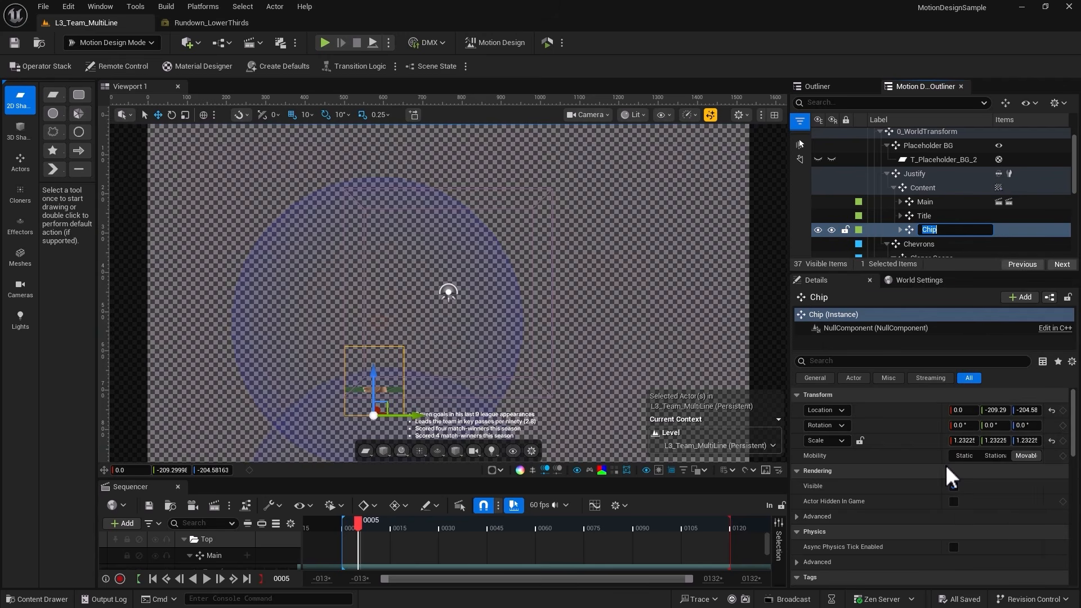
{"action": "type", "text": "Logo"}
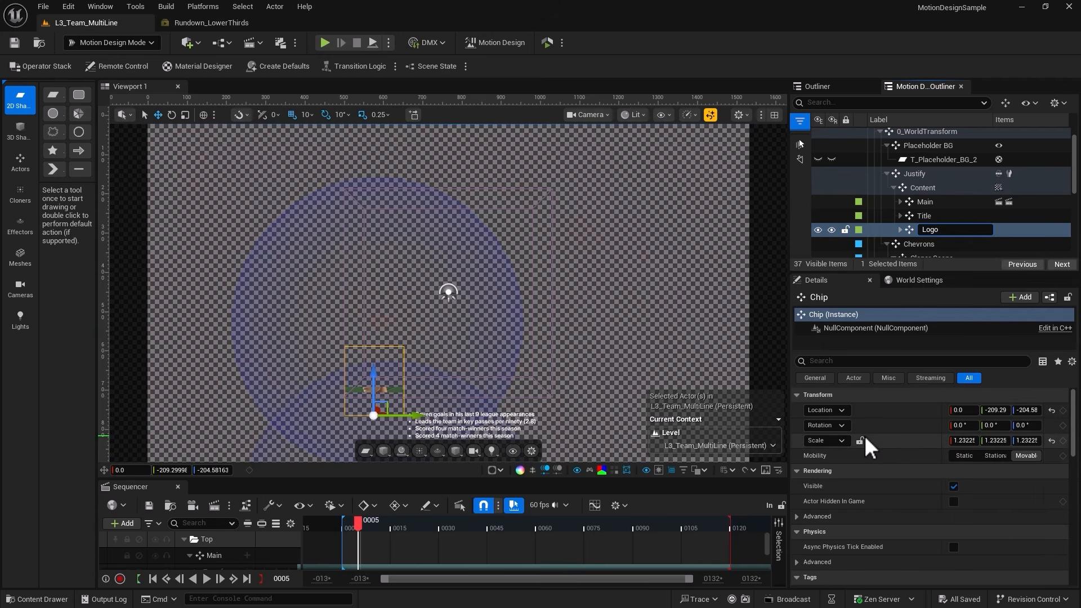
{"action": "key", "text": "Return"}
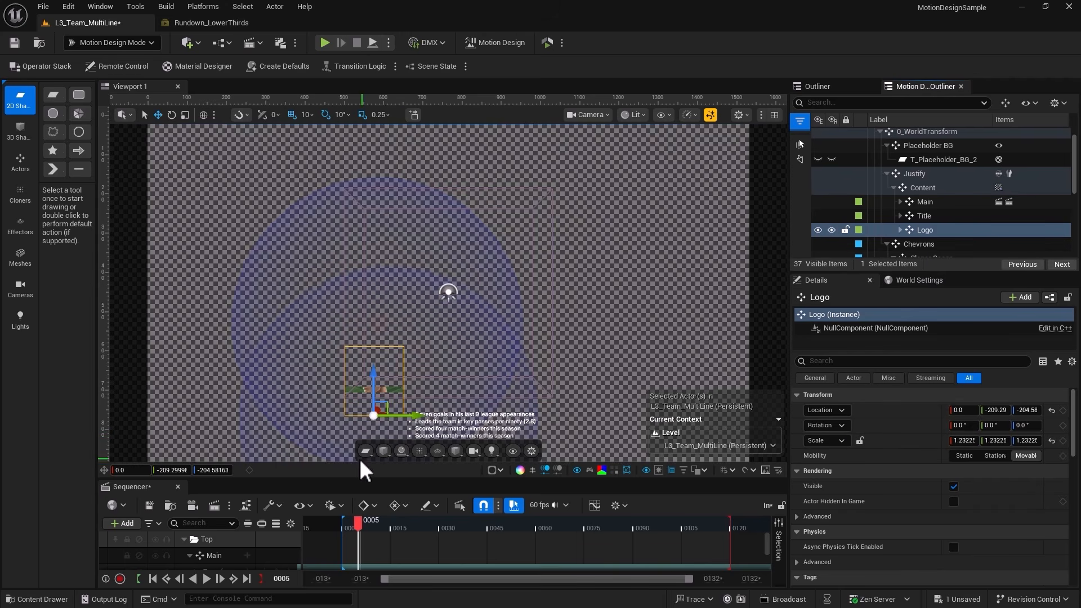
{"action": "left_click_drag", "start_coordinate": [358, 528], "coordinate": [504, 527]}
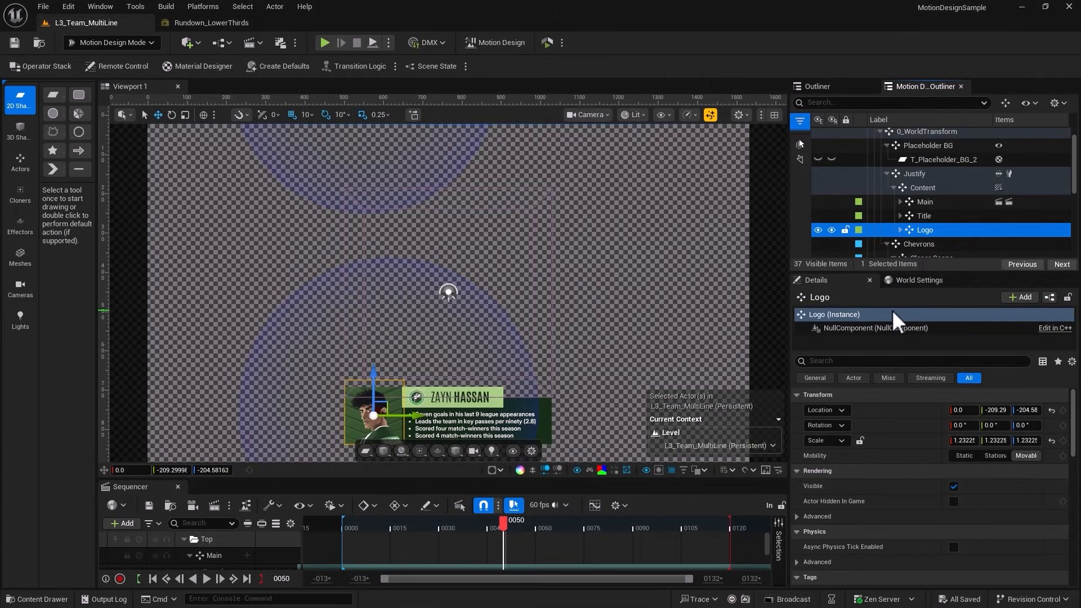
Open the Main shape's material in the Material Designer and dock that window as a tab beside Viewport 1.
{"action": "left_click", "coordinate": [899, 202]}
{"action": "left_click", "coordinate": [907, 202]}
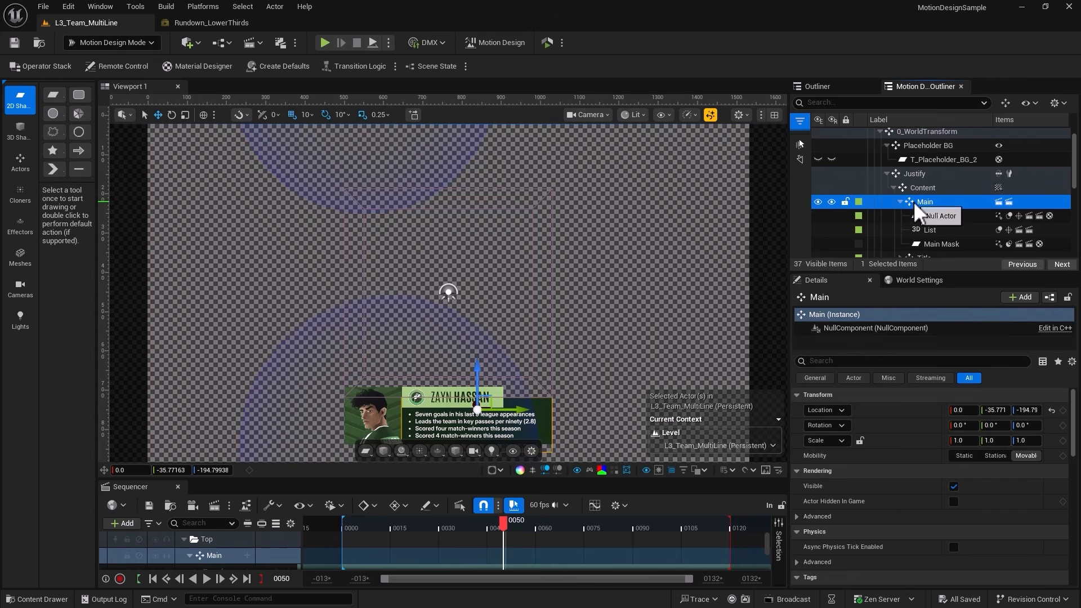
{"action": "left_click", "coordinate": [930, 214]}
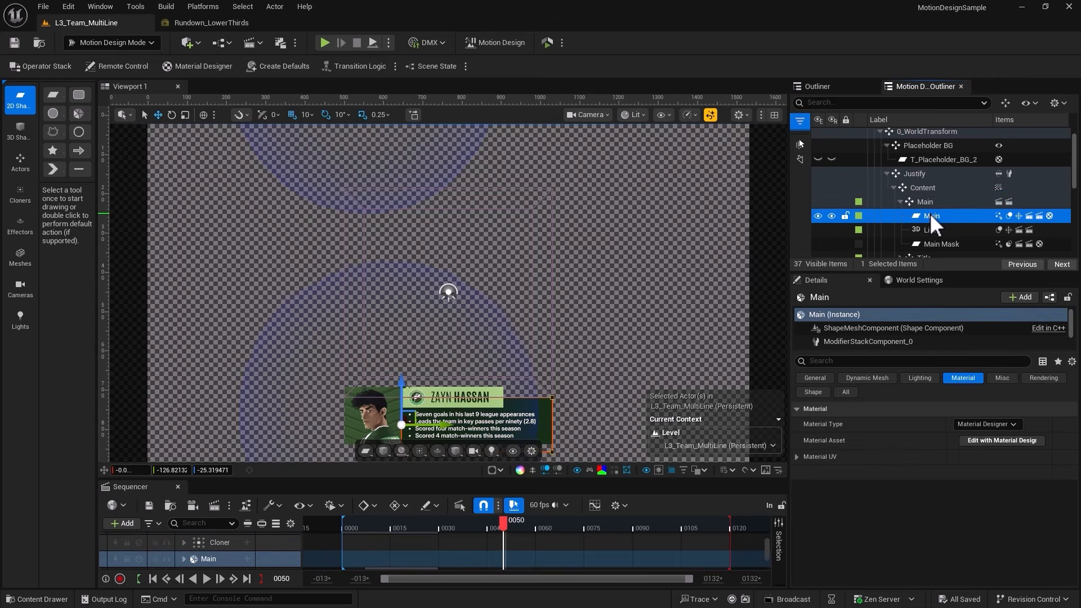
{"action": "left_click", "coordinate": [983, 440]}
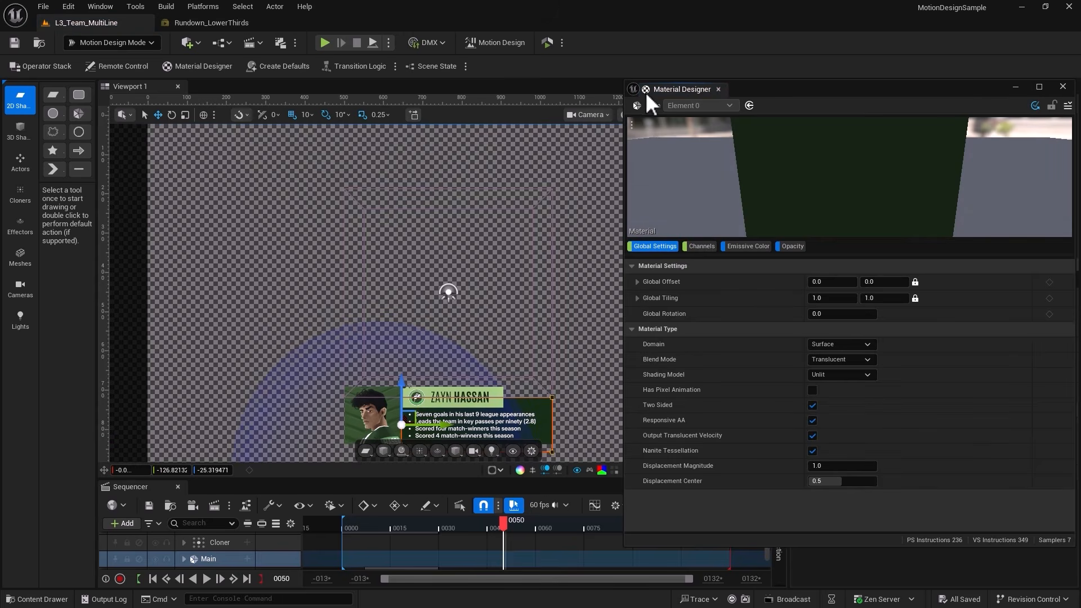
{"action": "left_click_drag", "start_coordinate": [646, 92], "coordinate": [339, 83]}
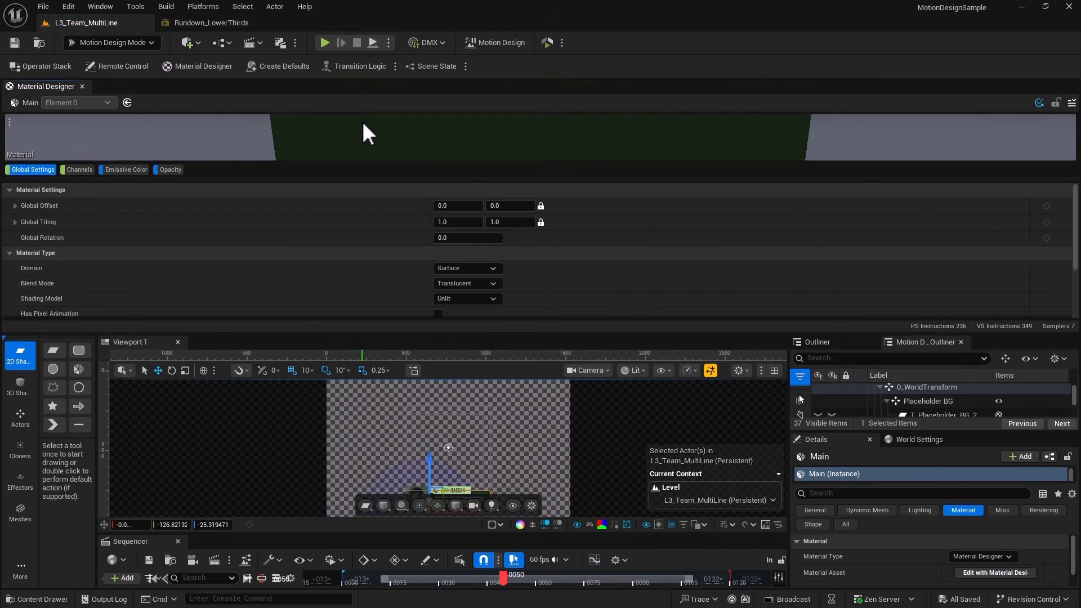
{"action": "left_click_drag", "start_coordinate": [44, 85], "coordinate": [232, 93]}
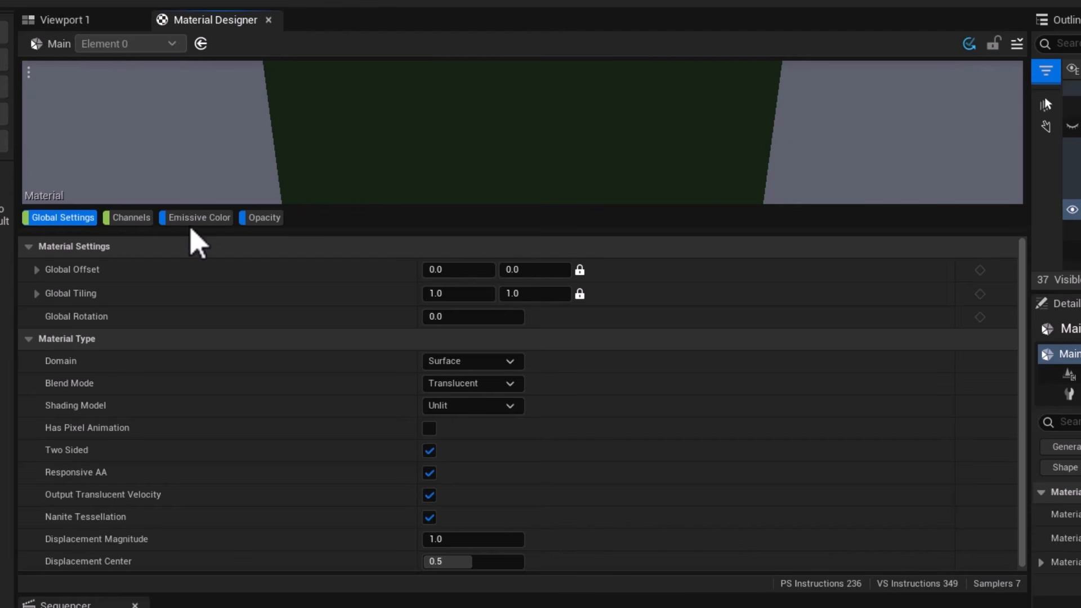
Review the material's Emissive Color layers, its inactive and incompatible Channels, and the Opacity layer settings.
{"action": "left_click", "coordinate": [192, 223]}
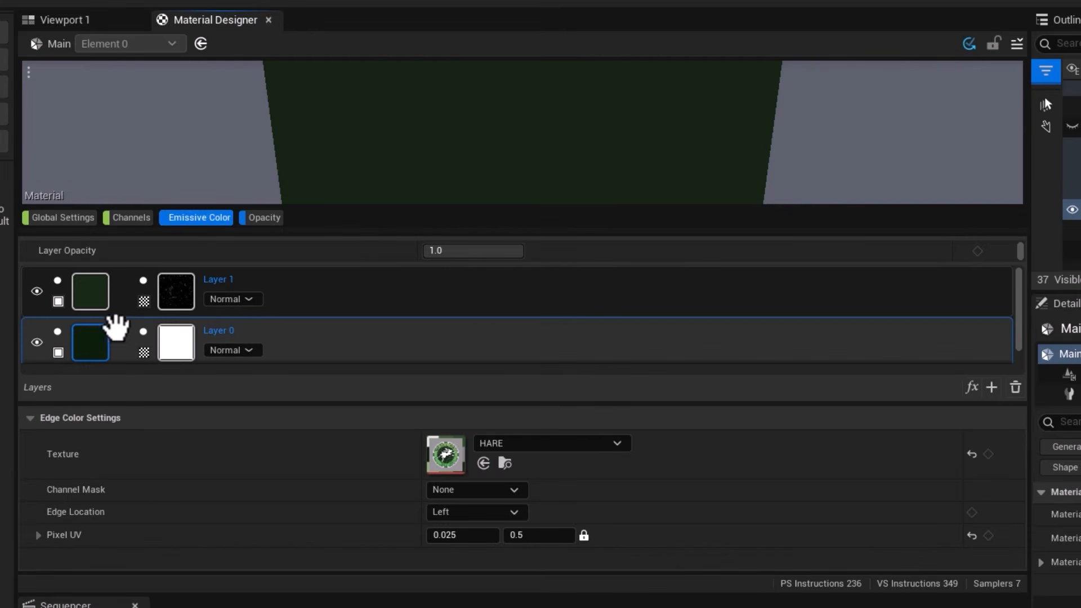
{"action": "mouse_move", "coordinate": [98, 353]}
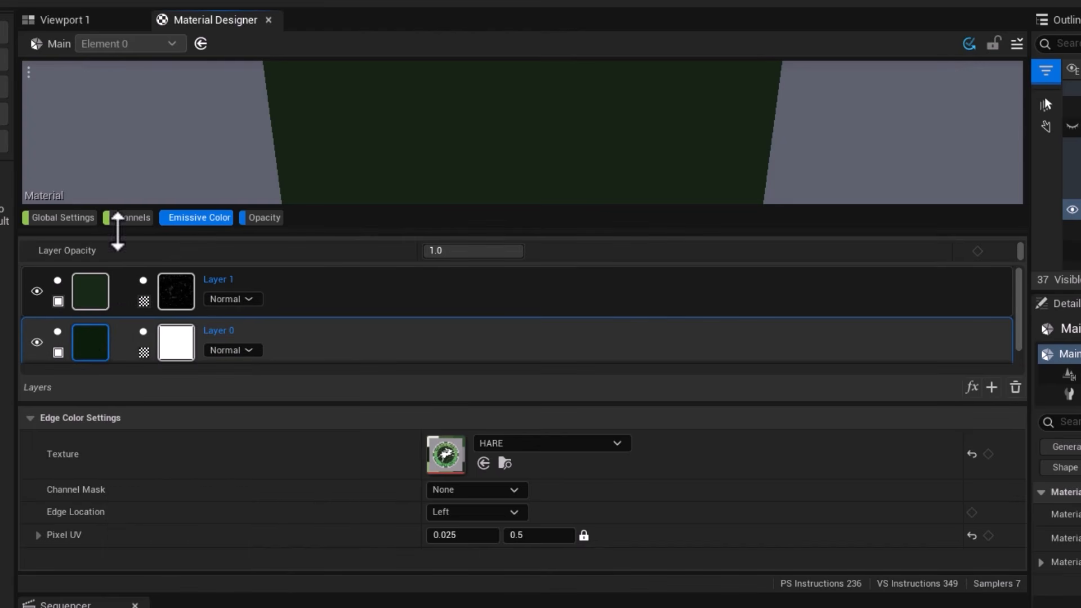
{"action": "left_click", "coordinate": [125, 222]}
{"action": "scroll", "coordinate": [154, 451], "scroll_direction": "down", "scroll_amount": 5}
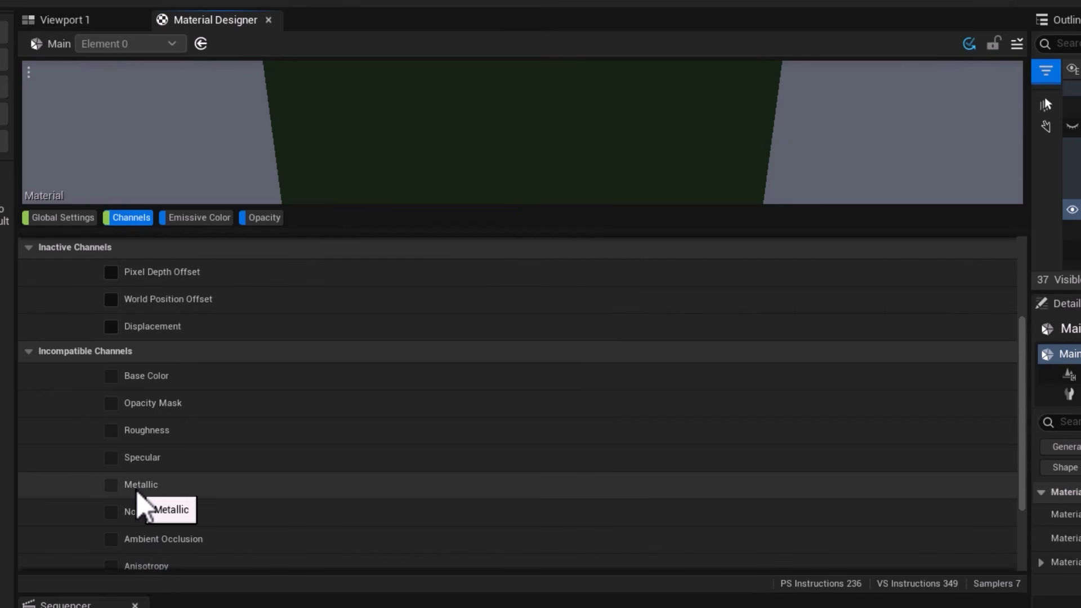
{"action": "left_click", "coordinate": [269, 219]}
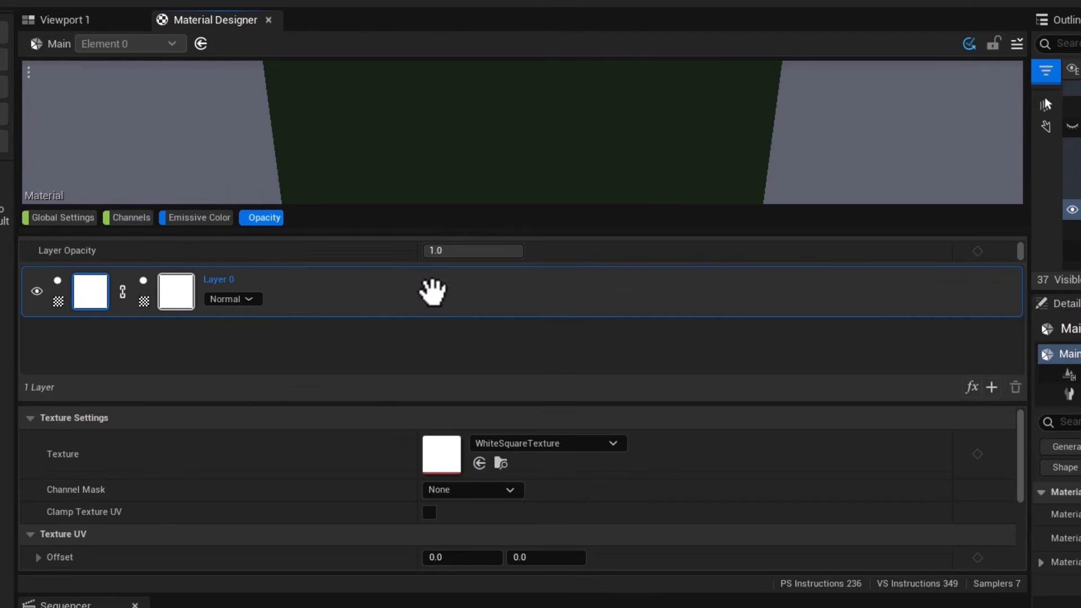
{"action": "mouse_move", "coordinate": [506, 251]}
{"action": "left_mouse_down"}
{"action": "mouse_move", "coordinate": [442, 252]}
{"action": "mouse_move", "coordinate": [524, 252]}
{"action": "left_mouse_up"}
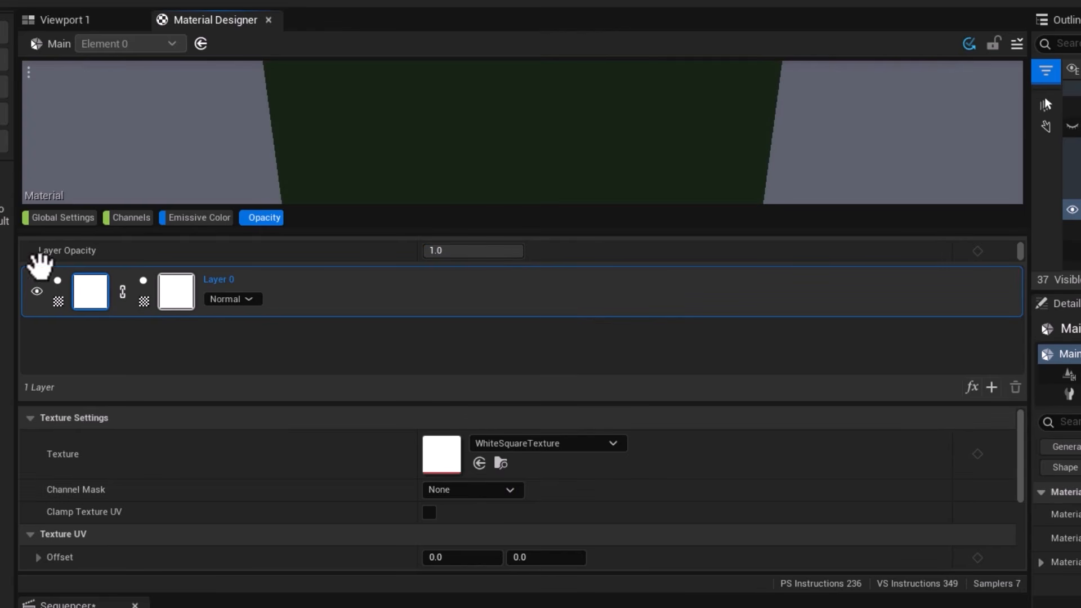
Compare the edge color settings of the two Emissive Color layers and delete Layer 1.
{"action": "left_click", "coordinate": [198, 218]}
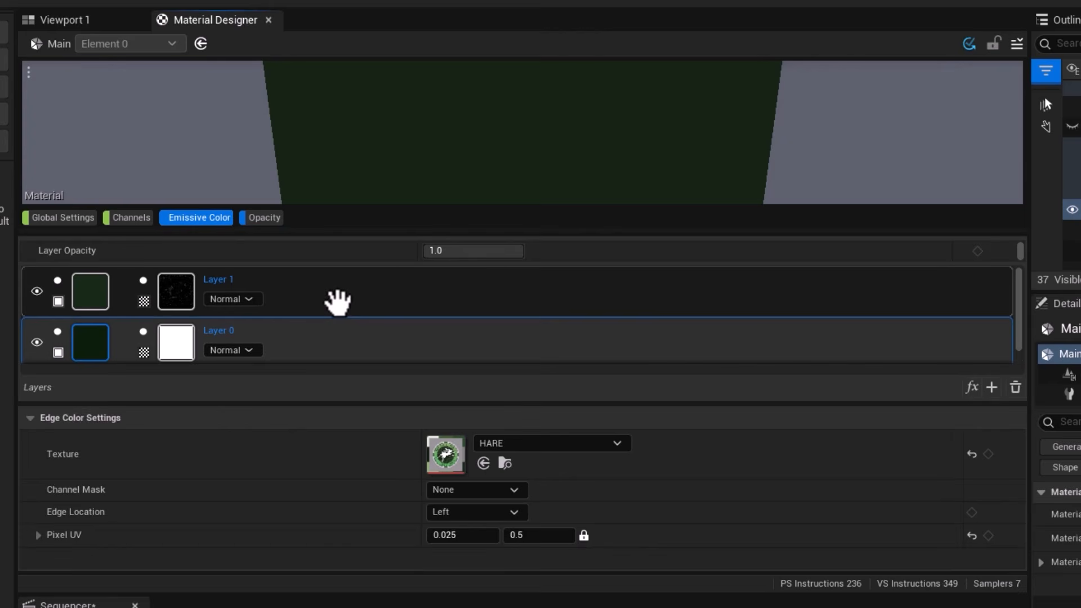
{"action": "left_click", "coordinate": [92, 300]}
{"action": "left_click", "coordinate": [101, 334]}
{"action": "left_click", "coordinate": [90, 313]}
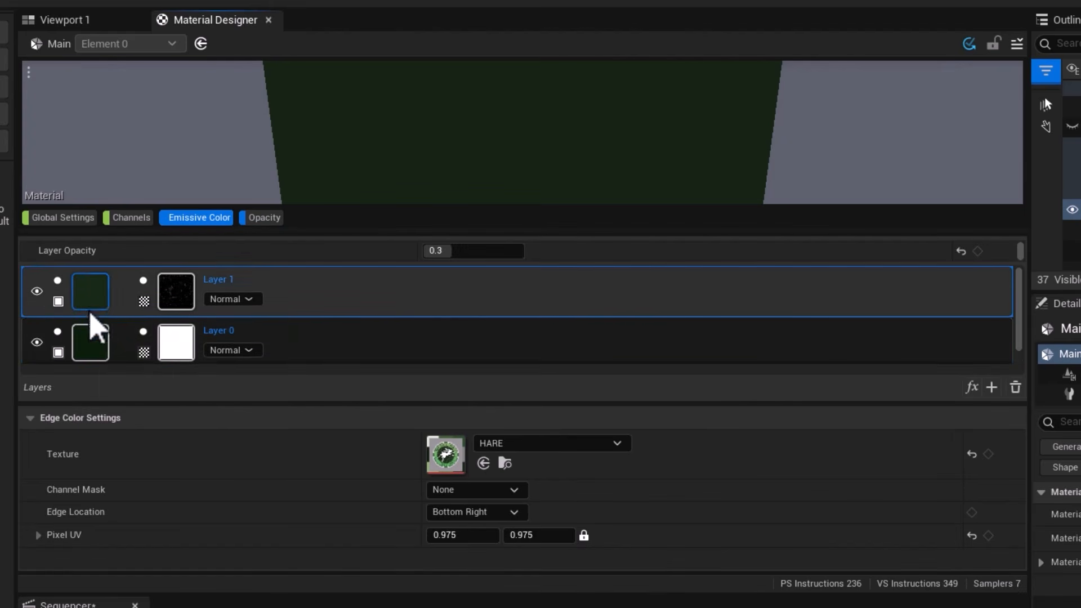
{"action": "left_click", "coordinate": [92, 333]}
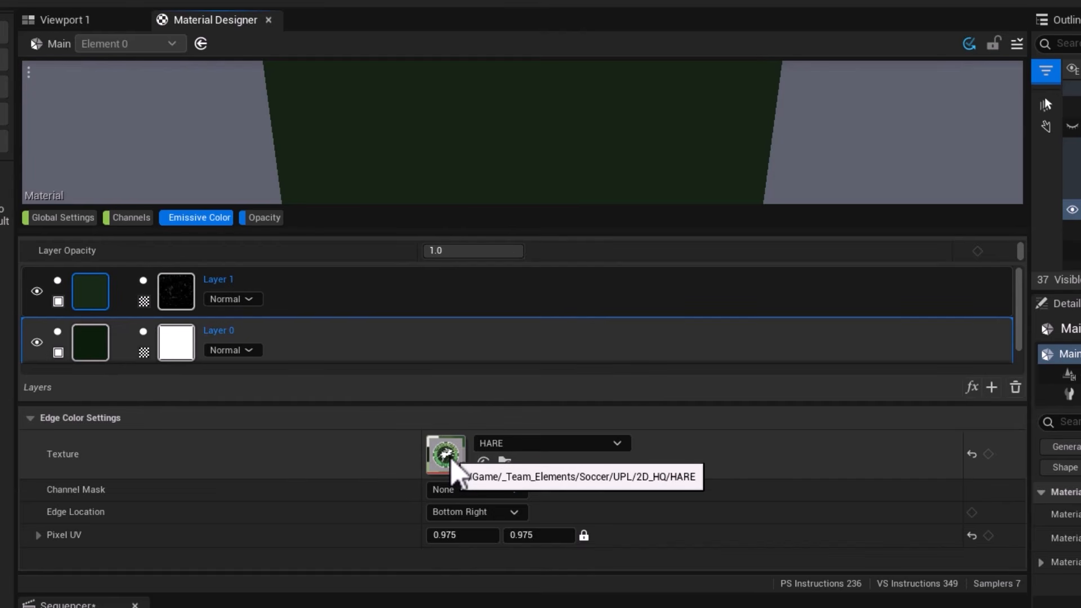
{"action": "left_click", "coordinate": [411, 289]}
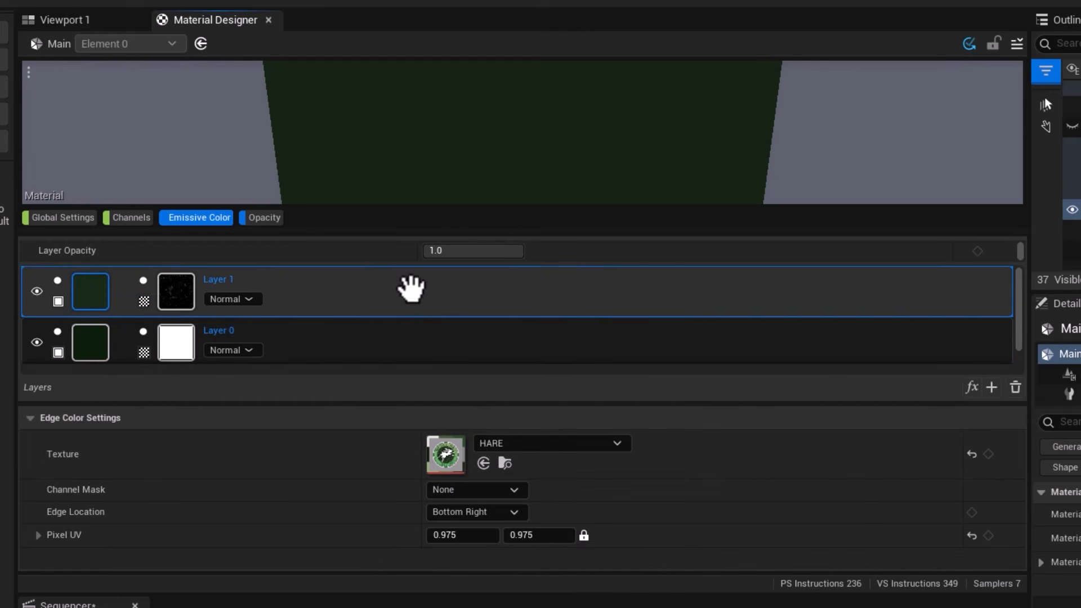
{"action": "left_click", "coordinate": [1016, 388]}
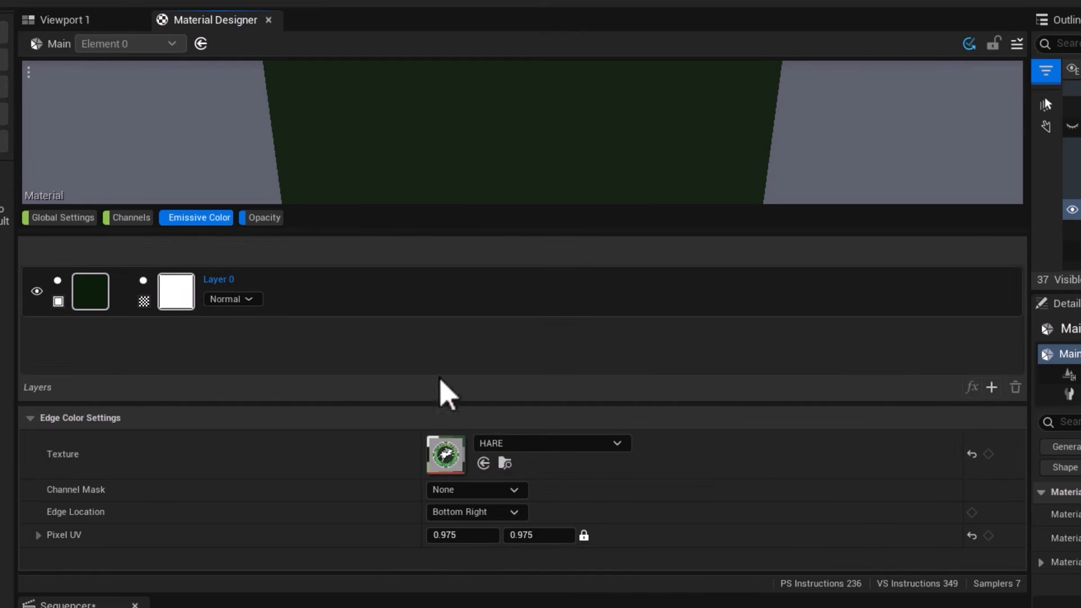
Change the source of Layer 0's base stage to Solid Color and reset its edge color texture to the default.
{"action": "left_click", "coordinate": [62, 304]}
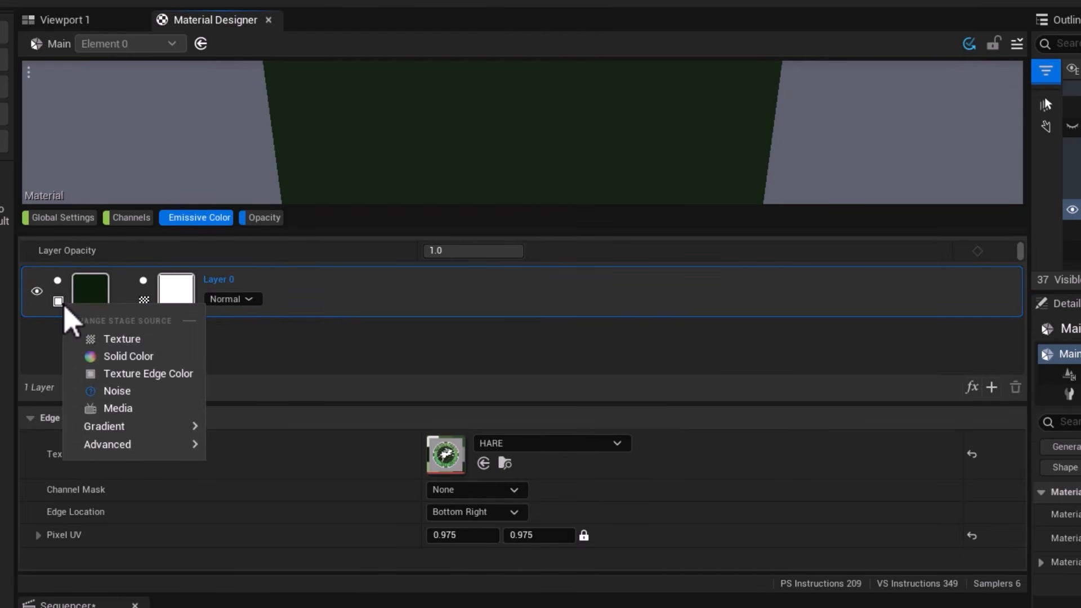
{"action": "left_click", "coordinate": [125, 362]}
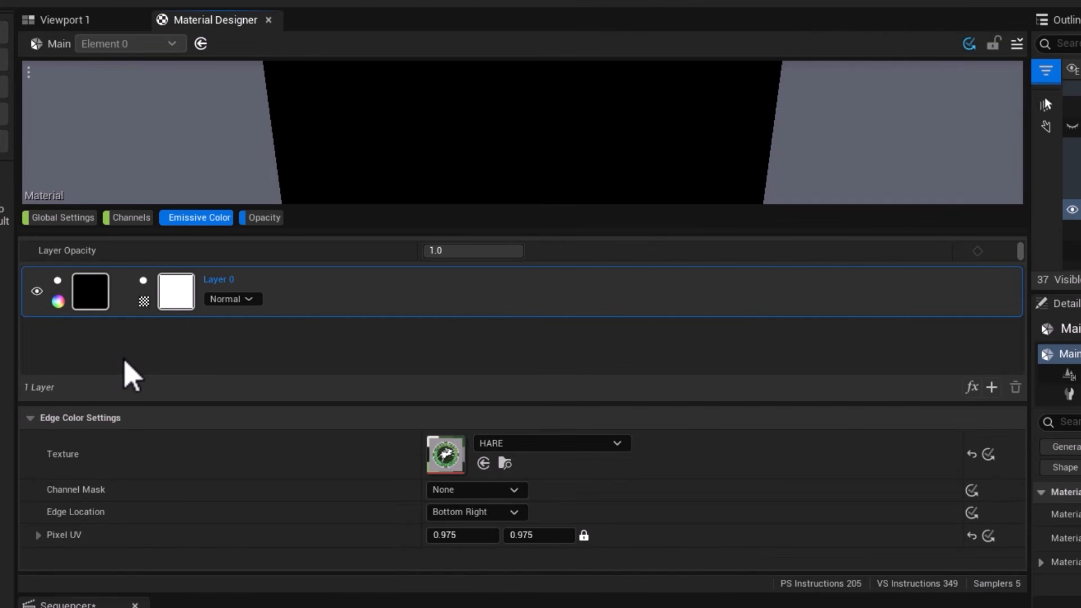
{"action": "left_click", "coordinate": [973, 455]}
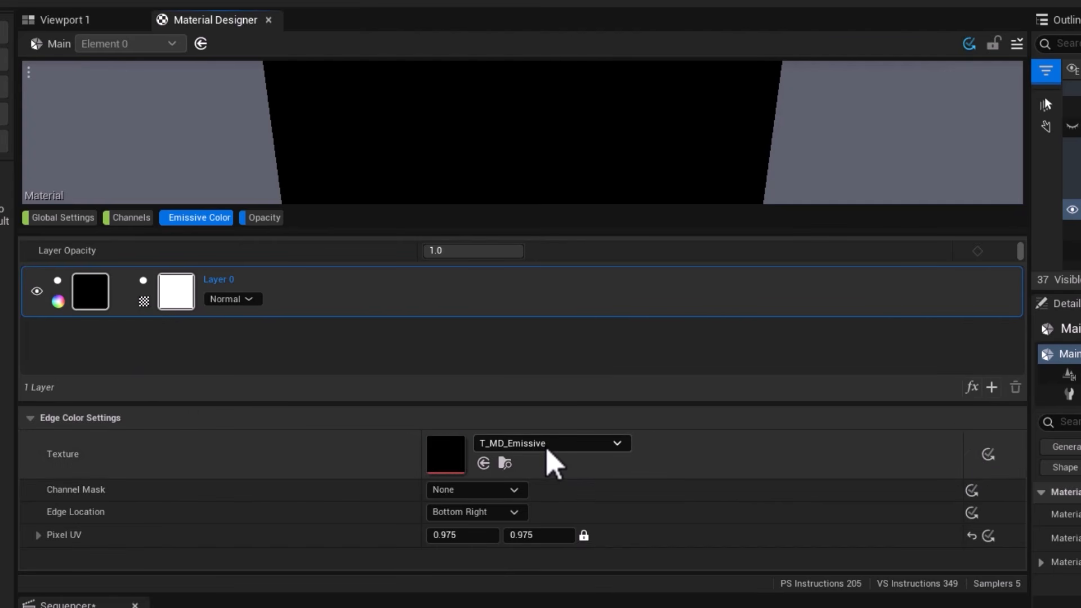
Set Layer 0's base color to dark blue, hex 0B1E2DFF, and inspect it on the material preview.
{"action": "left_click", "coordinate": [91, 299]}
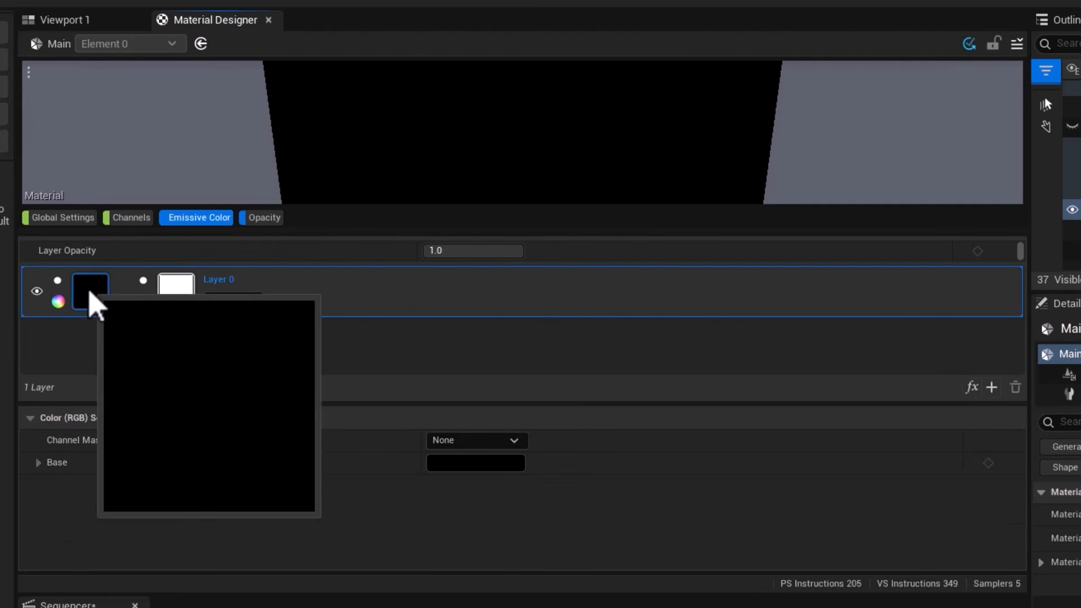
{"action": "left_click", "coordinate": [177, 299]}
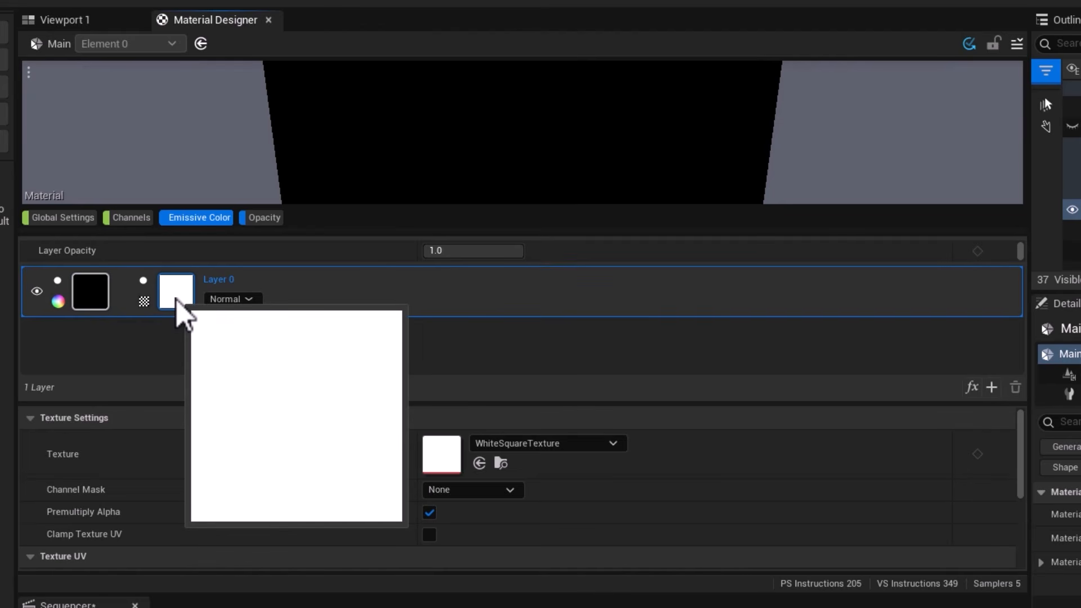
{"action": "left_click", "coordinate": [102, 301]}
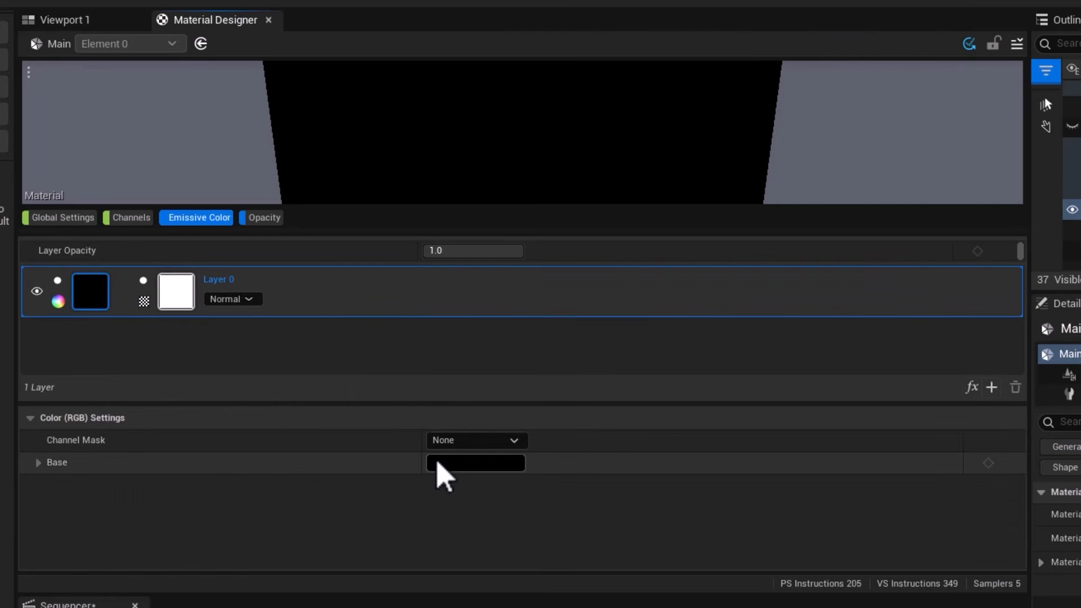
{"action": "left_click", "coordinate": [438, 464]}
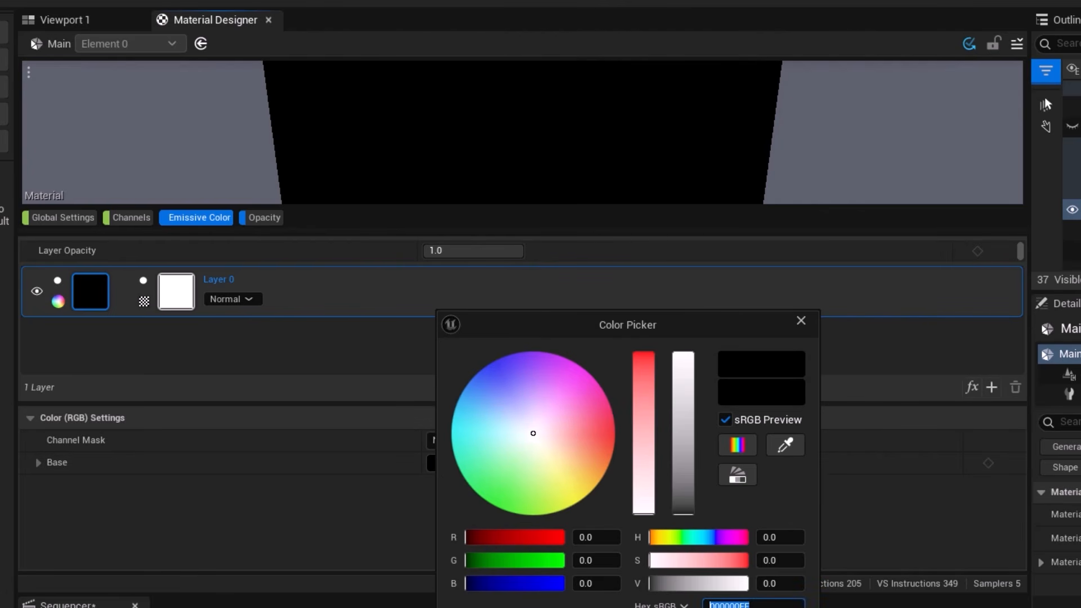
{"action": "type", "text": "0B1E2DFF"}
{"action": "key", "text": "Return"}
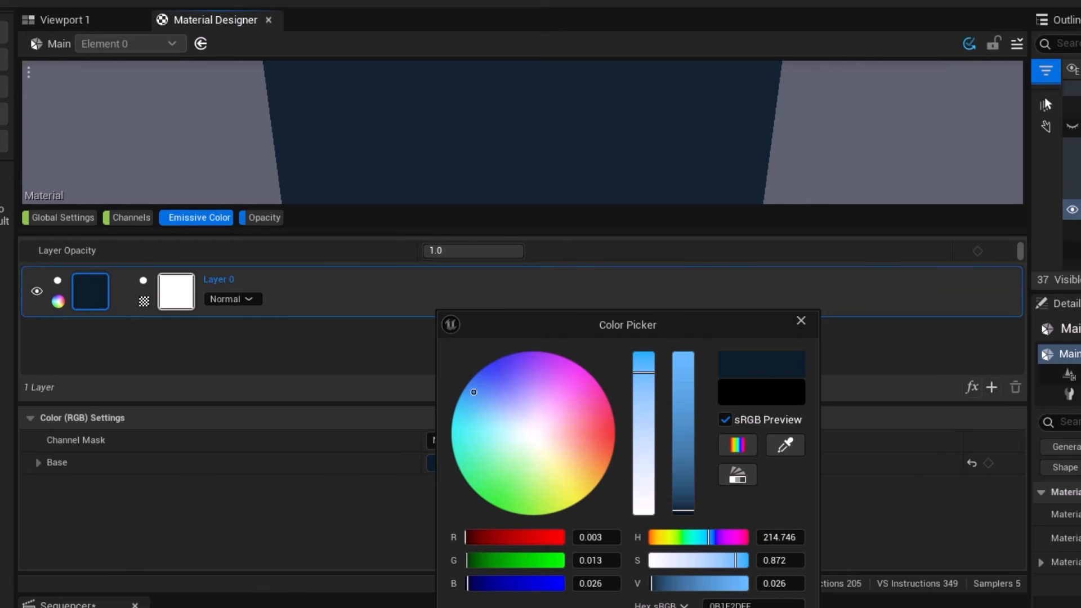
{"action": "scroll", "coordinate": [482, 160], "scroll_direction": "down", "scroll_amount": 5}
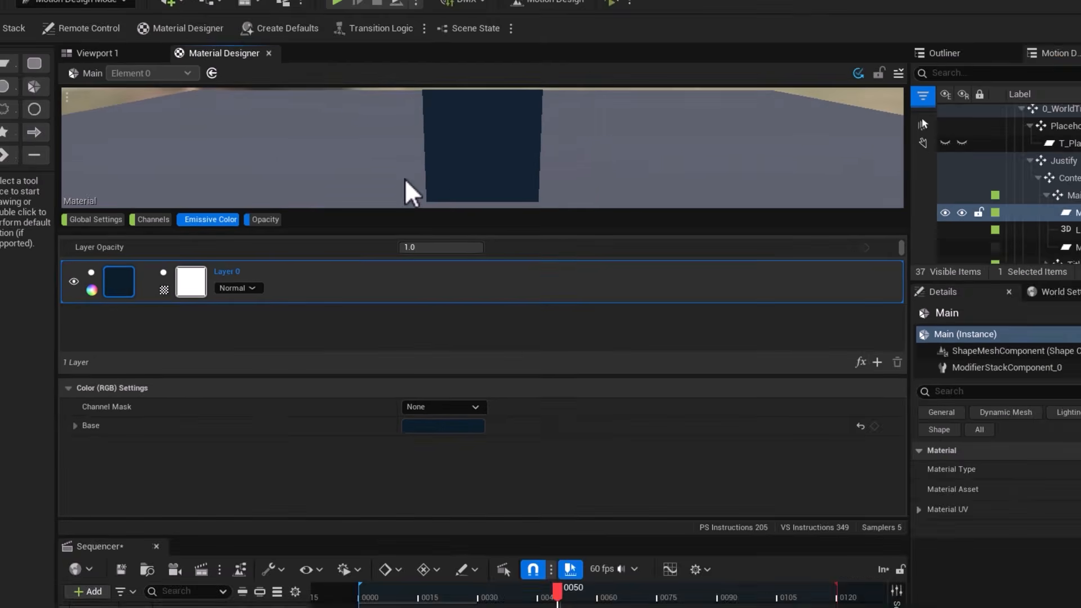
{"action": "left_click_drag", "start_coordinate": [430, 167], "coordinate": [478, 167]}
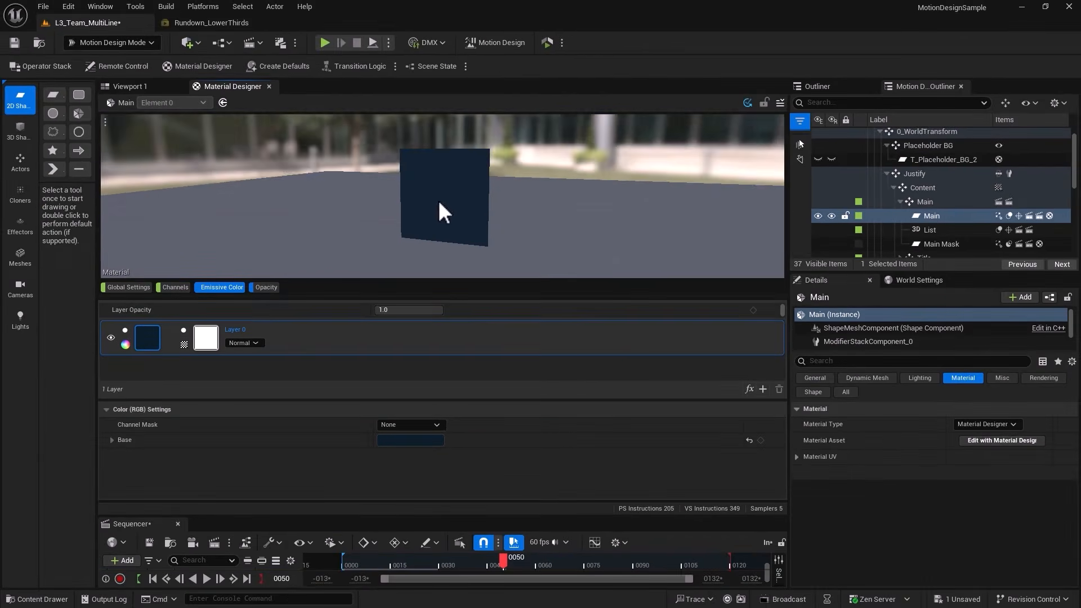
{"action": "mouse_move", "coordinate": [516, 187]}
{"action": "left_mouse_down"}
{"action": "mouse_move", "coordinate": [543, 186]}
{"action": "mouse_move", "coordinate": [501, 187]}
{"action": "left_mouse_up"}
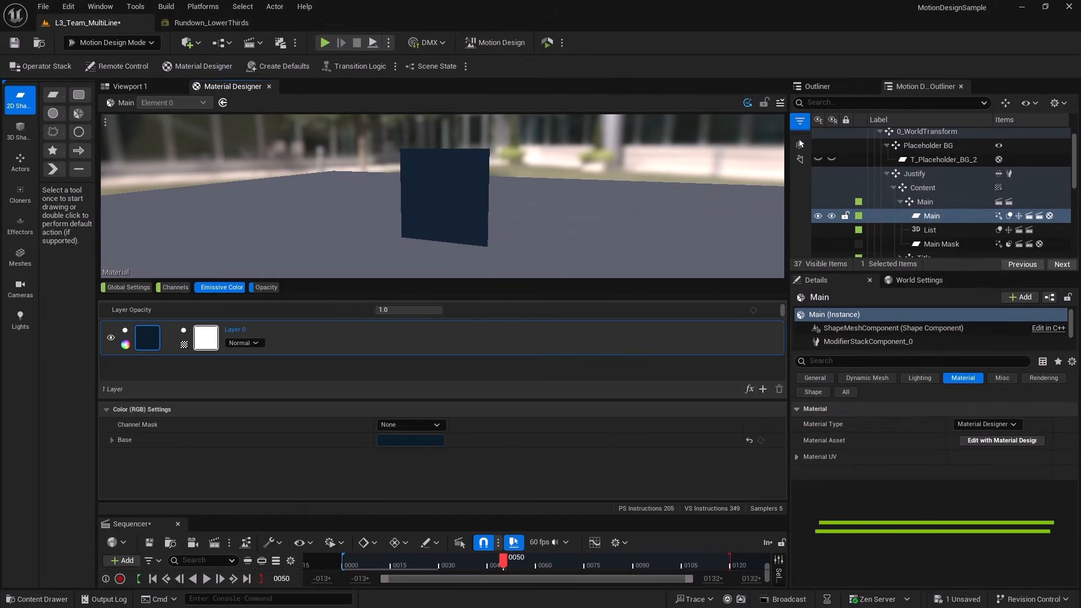
Add a Texture layer above Layer 0 in Emissive Color and assign the AUS flag texture to it.
{"action": "left_click", "coordinate": [763, 389]}
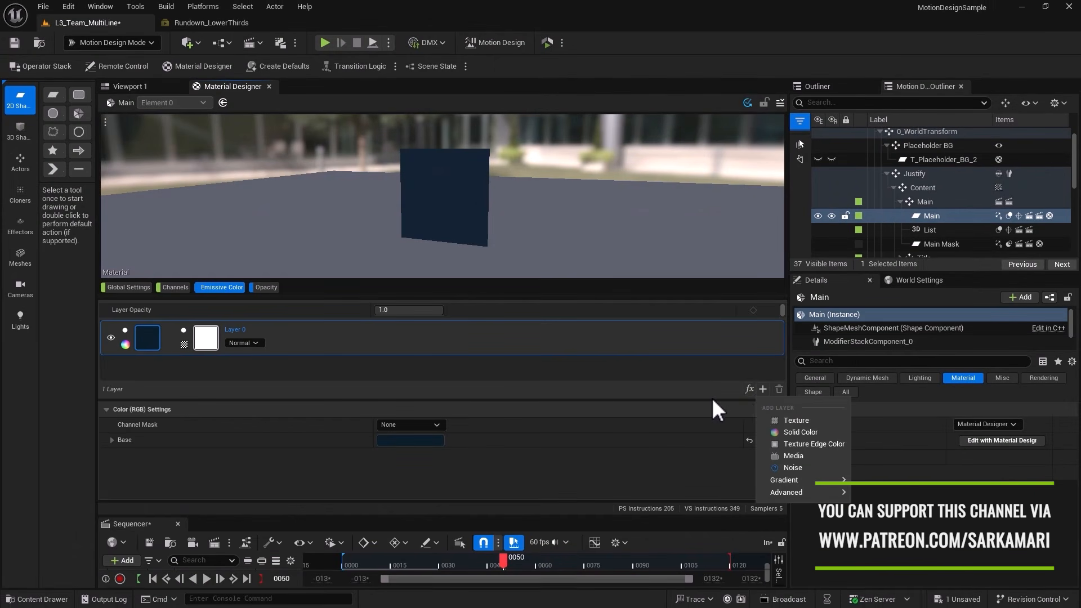
{"action": "left_click", "coordinate": [784, 420]}
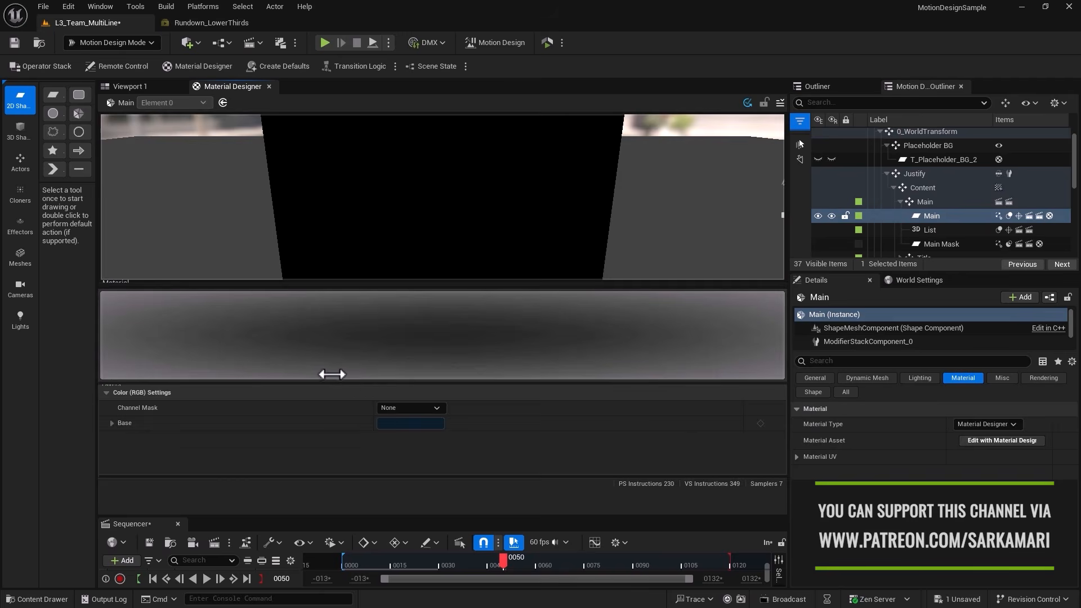
{"action": "left_click", "coordinate": [148, 337]}
{"action": "left_click", "coordinate": [453, 427]}
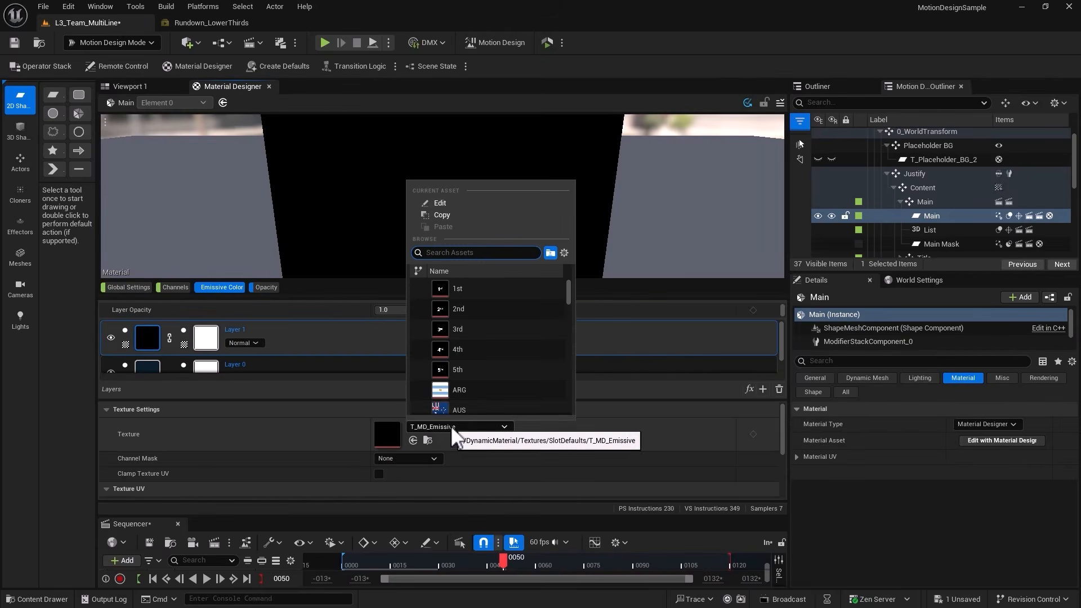
{"action": "left_click", "coordinate": [442, 407]}
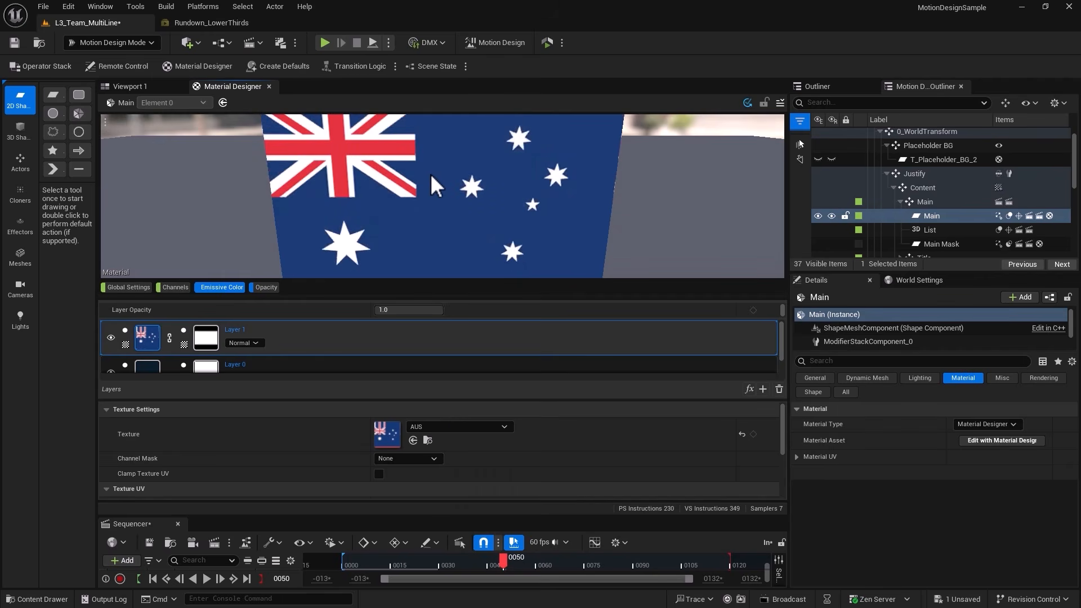
Try lowering the flag layer's opacity to 0.1144 to blend it with Layer 0, and reset it to the default.
{"action": "mouse_move", "coordinate": [151, 363]}
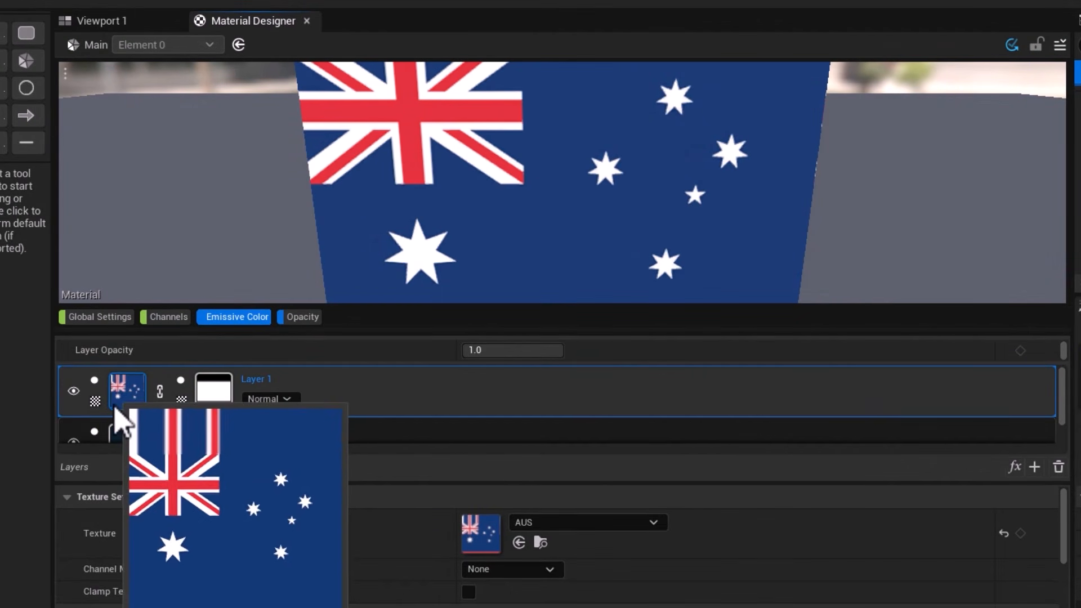
{"action": "mouse_move", "coordinate": [125, 445]}
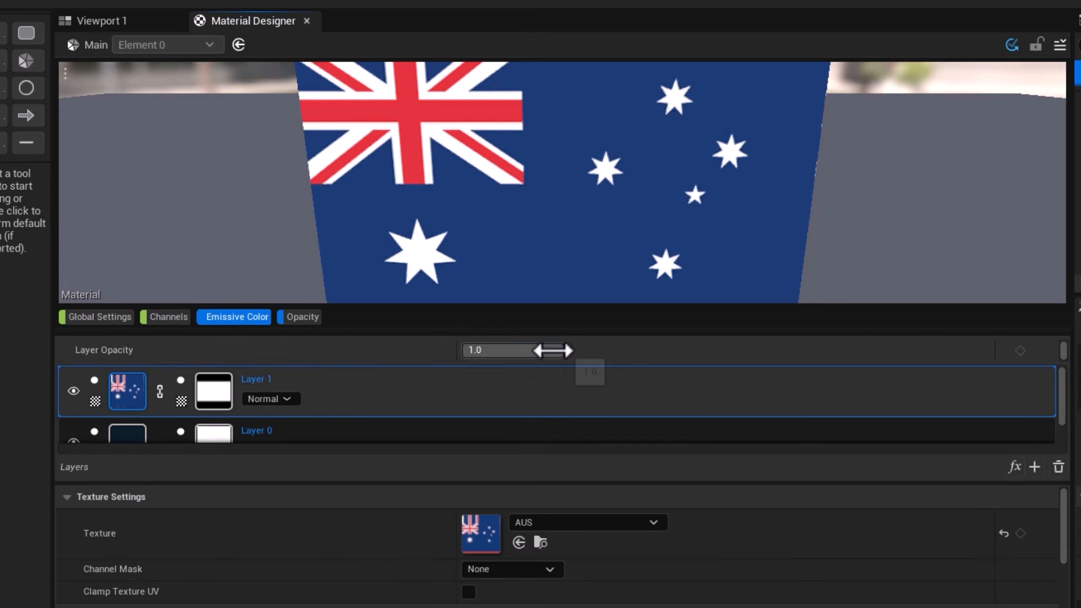
{"action": "left_click_drag", "start_coordinate": [552, 350], "coordinate": [469, 349]}
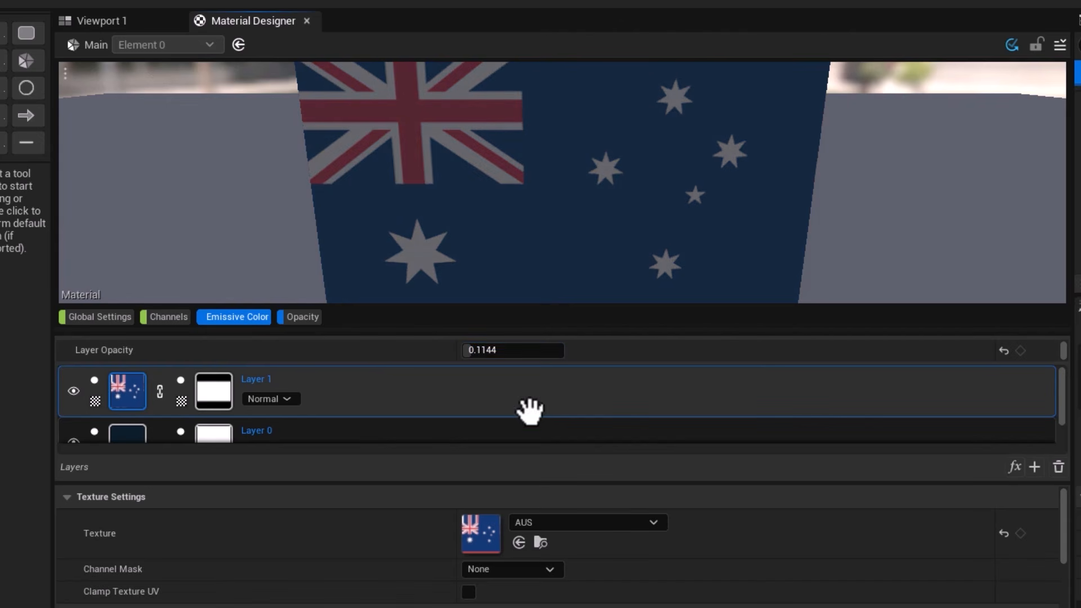
{"action": "left_click", "coordinate": [131, 436]}
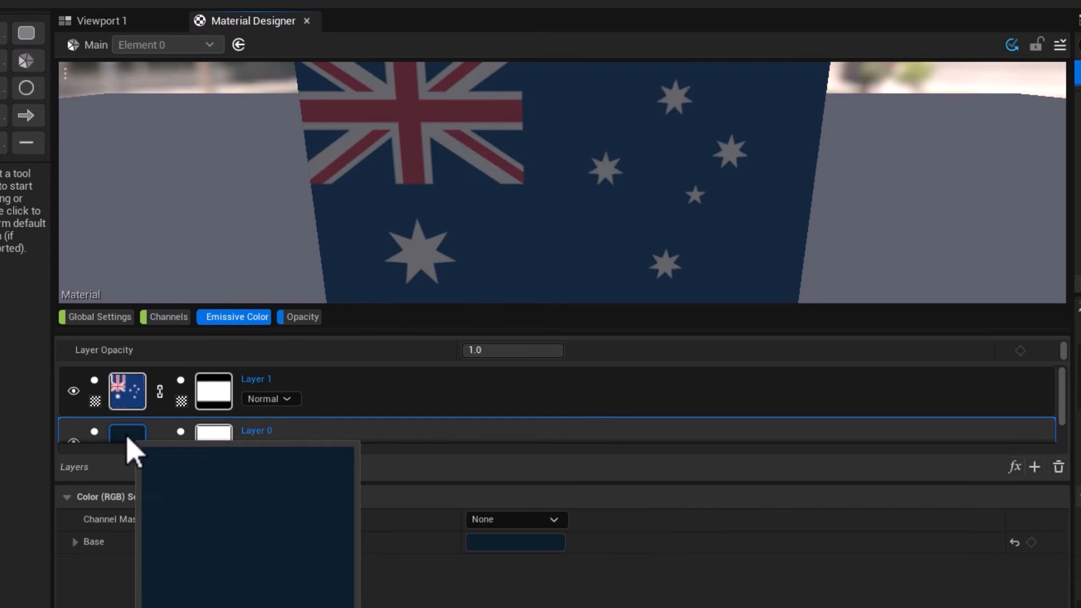
{"action": "left_click", "coordinate": [387, 390]}
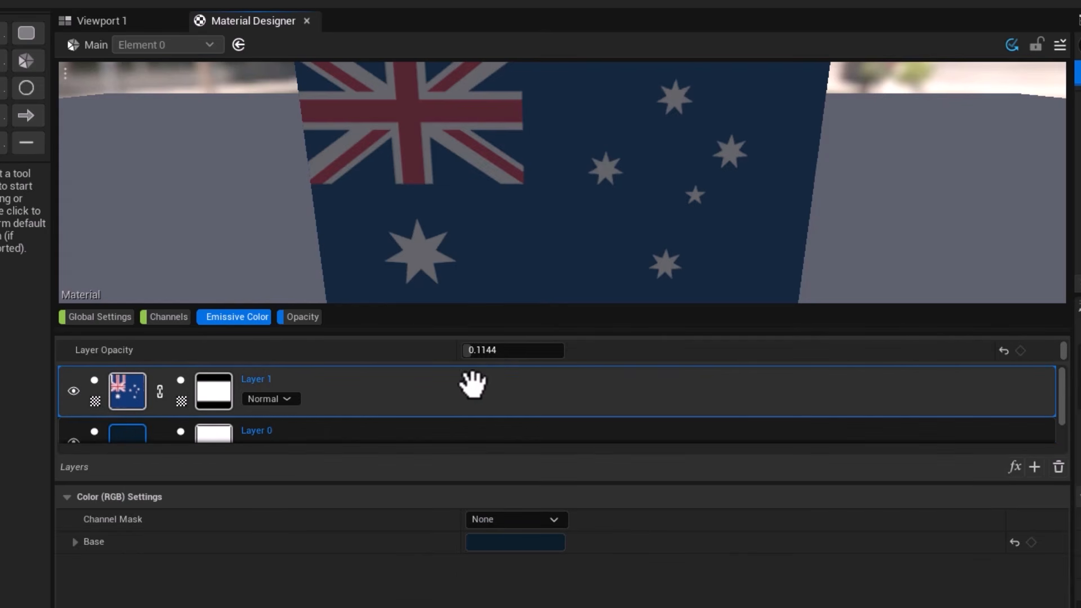
{"action": "left_click", "coordinate": [1004, 351]}
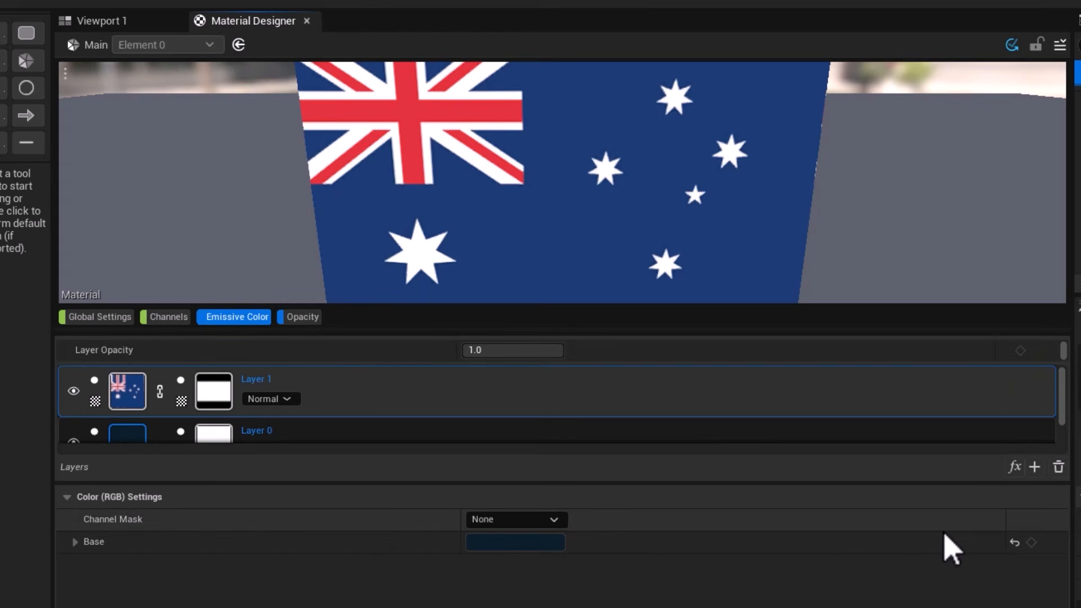
Set the flag layer's blend mode to Multiply and show the settings of its AUS texture stage, down to Texture UV.
{"action": "left_click", "coordinate": [269, 399]}
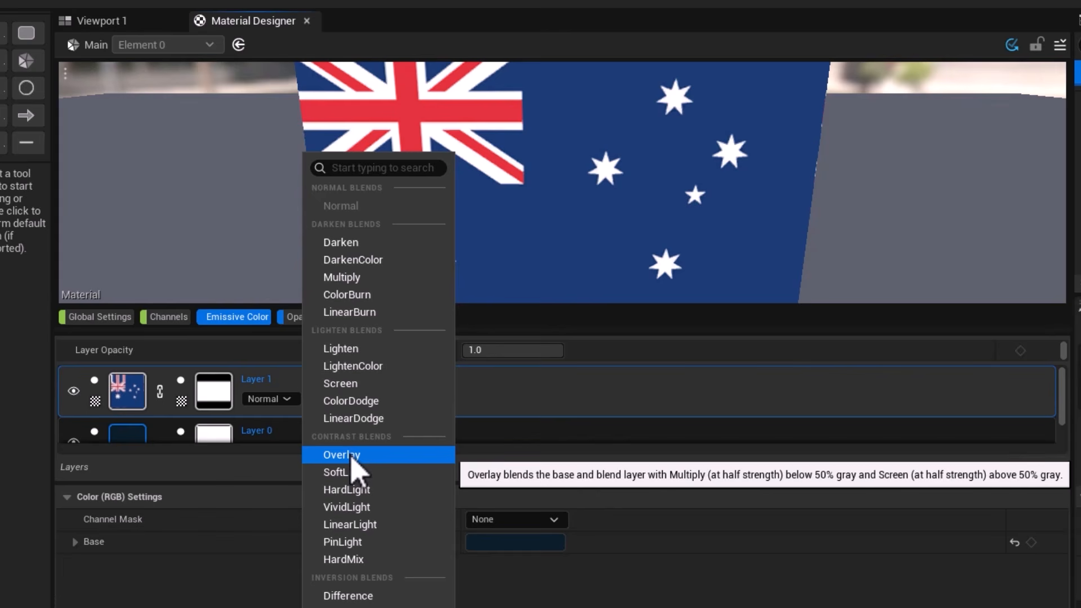
{"action": "left_click", "coordinate": [353, 278]}
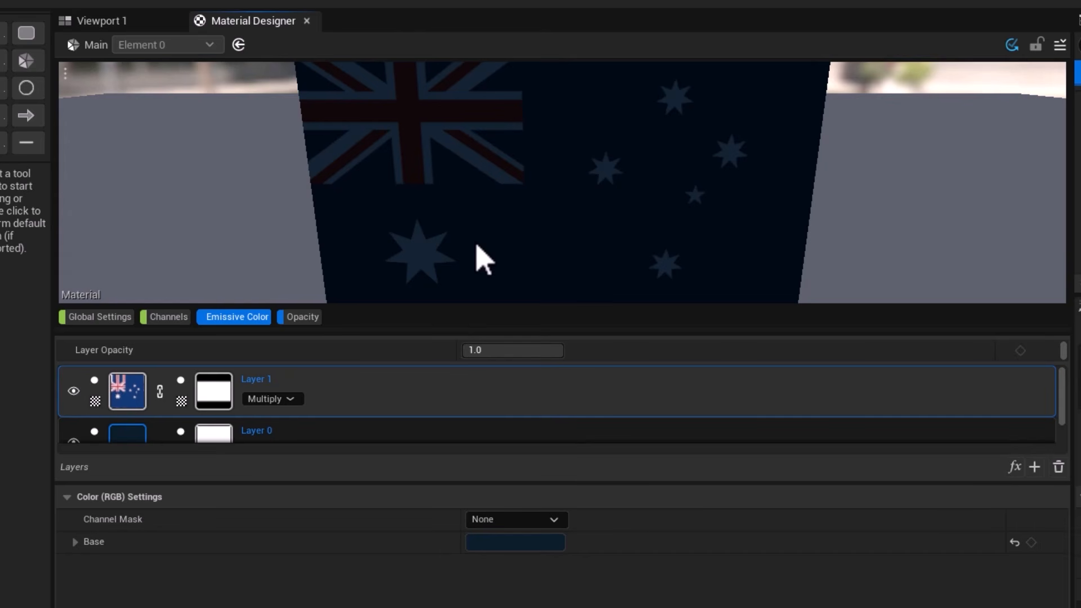
{"action": "left_click", "coordinate": [121, 440]}
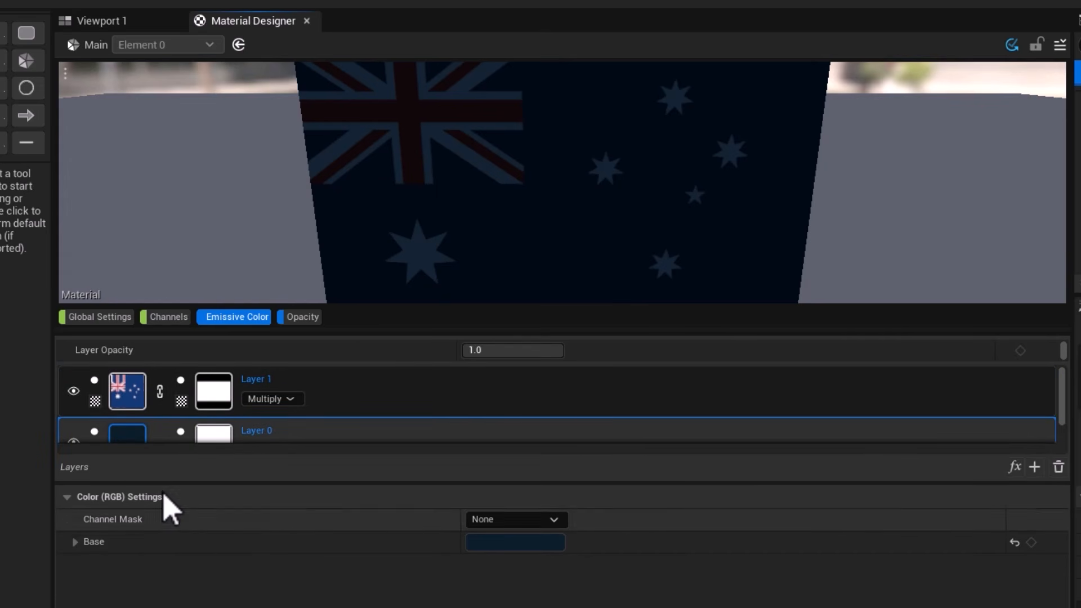
{"action": "left_click", "coordinate": [132, 396]}
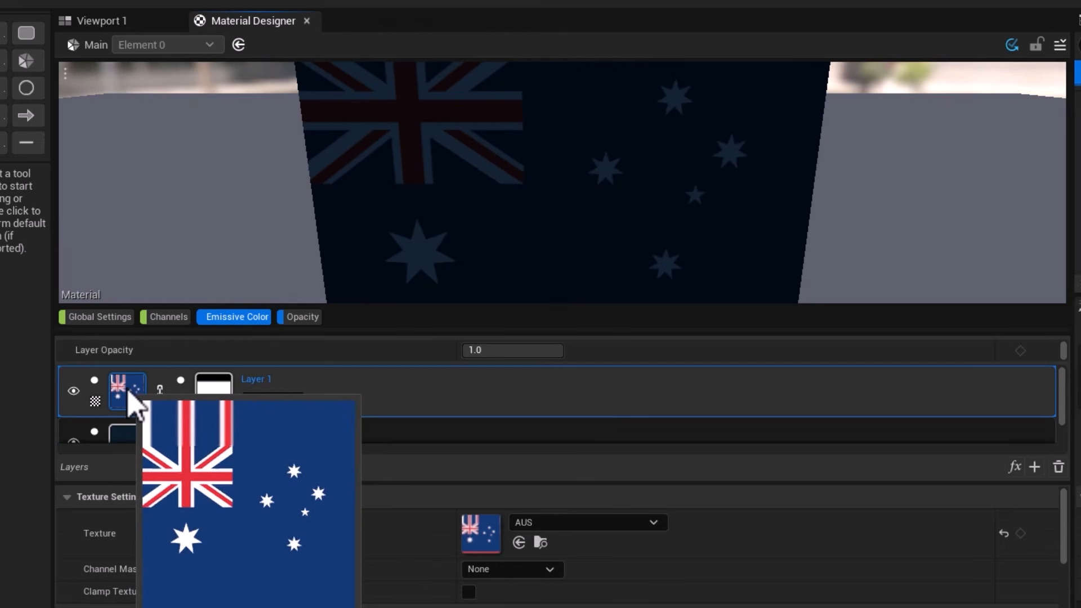
{"action": "scroll", "coordinate": [445, 549], "scroll_direction": "down", "scroll_amount": 1}
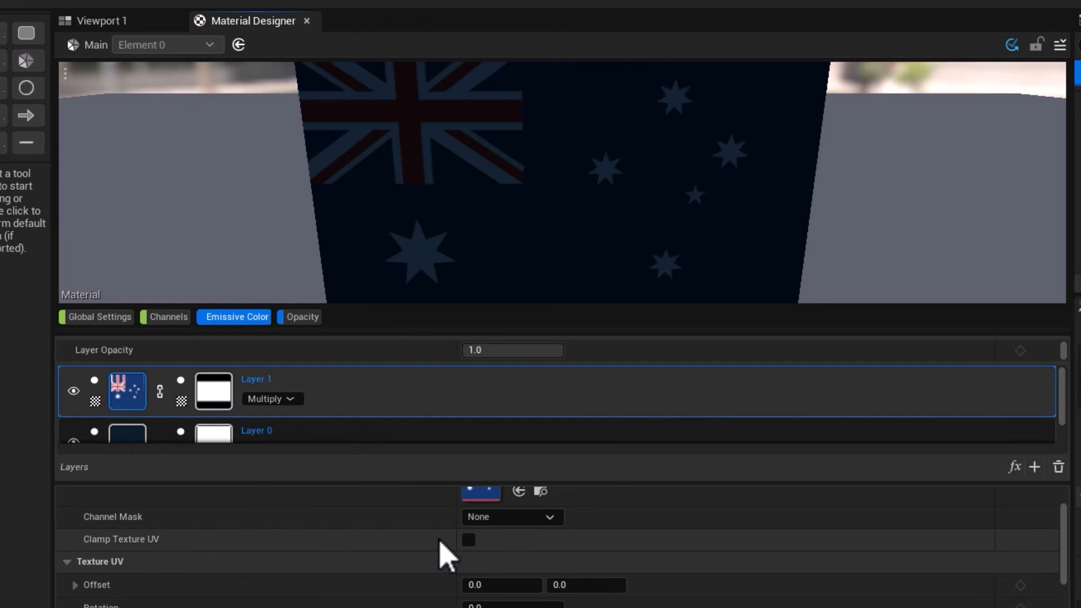
{"action": "scroll", "coordinate": [447, 554], "scroll_direction": "down", "scroll_amount": 1}
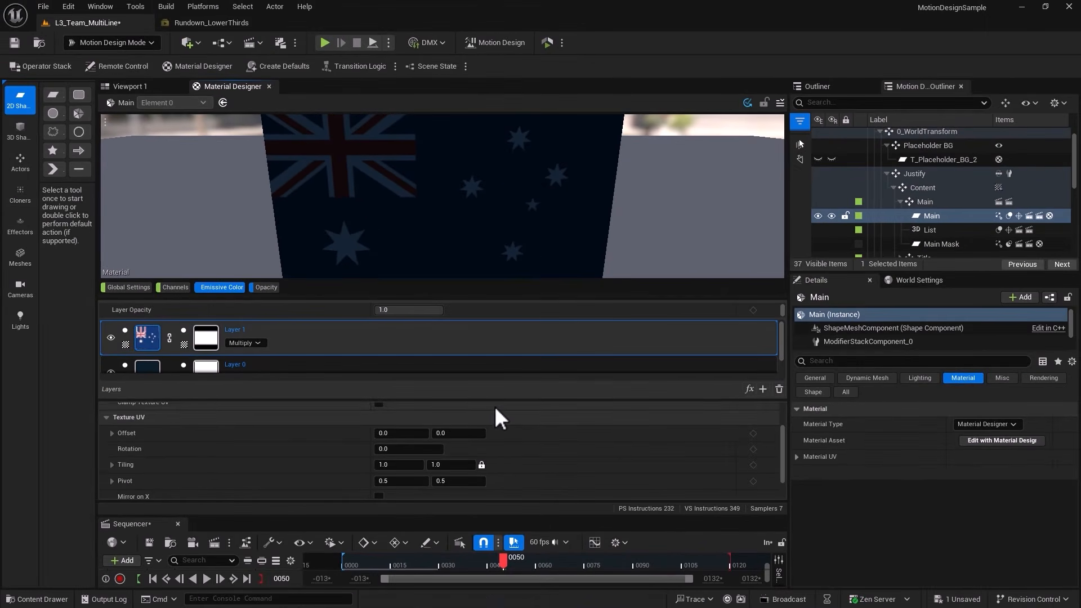
{"action": "scroll", "coordinate": [492, 459], "scroll_direction": "down", "scroll_amount": 1}
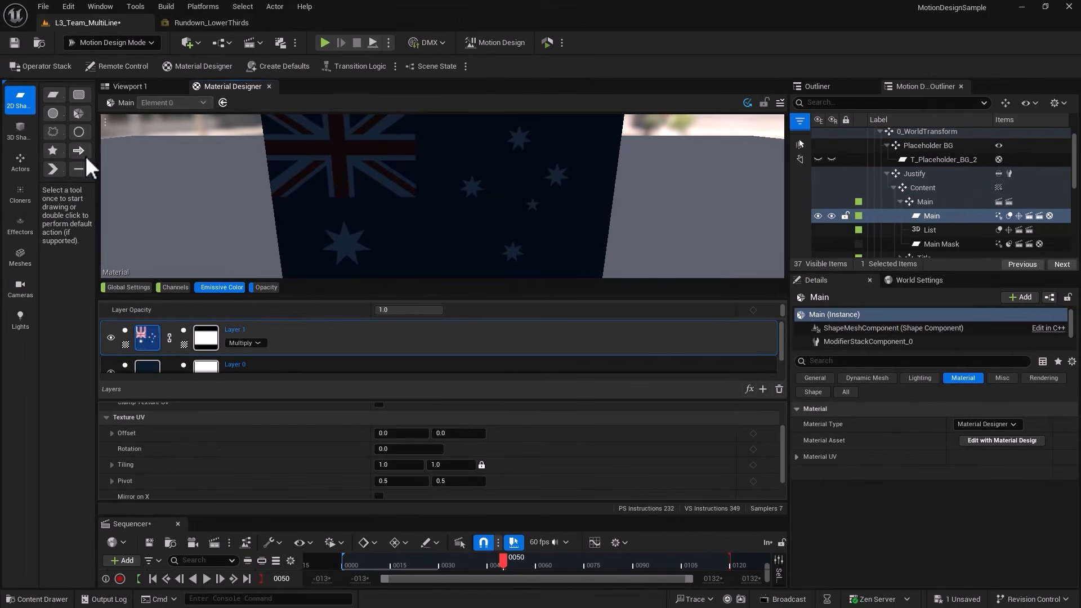
Save the level and preview the L3_Team_MultiLine template, page 0033, in Rundown_LowerThirds.
{"action": "left_click", "coordinate": [14, 43]}
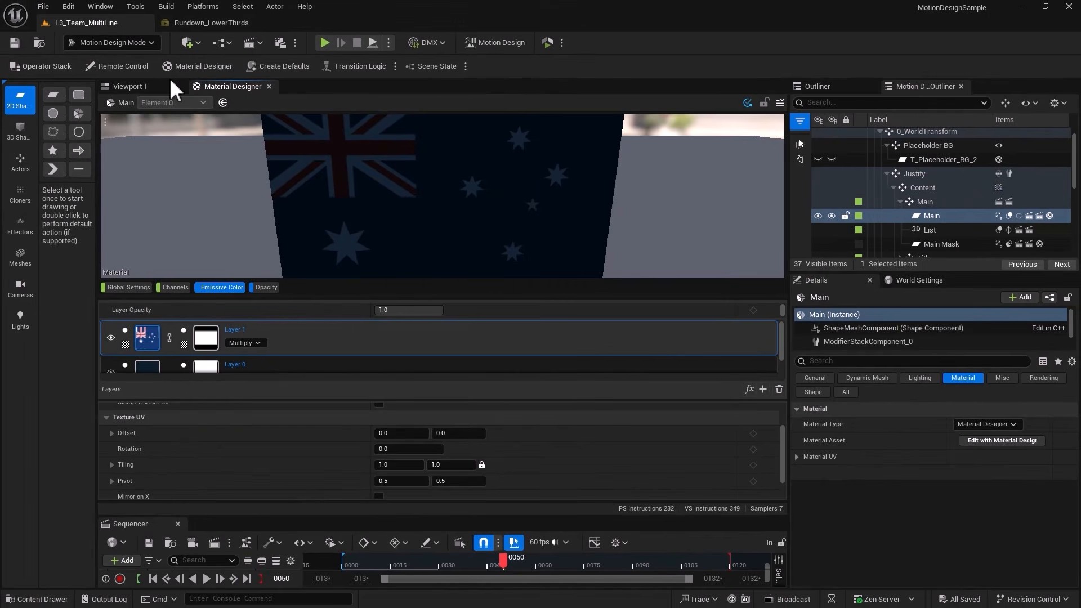
{"action": "left_click", "coordinate": [192, 22]}
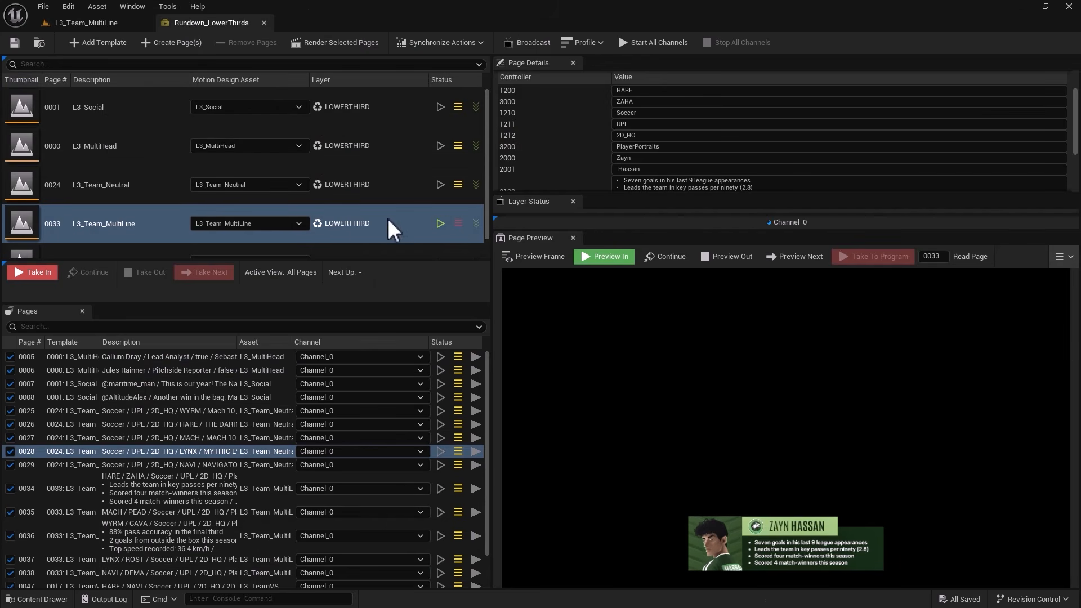
{"action": "left_click", "coordinate": [436, 226]}
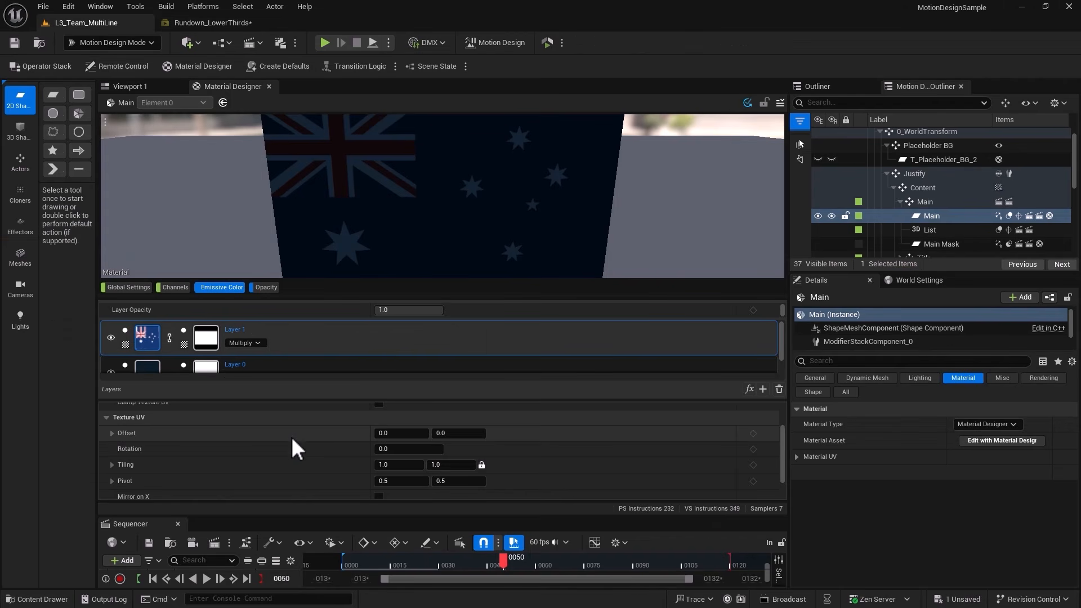
Back in the L3_Team_MultiLine level, set the flag texture's tiling to 4.208 on both axes and enable Clamp Texture UV.
{"action": "scroll", "coordinate": [292, 437], "scroll_direction": "up", "scroll_amount": 1}
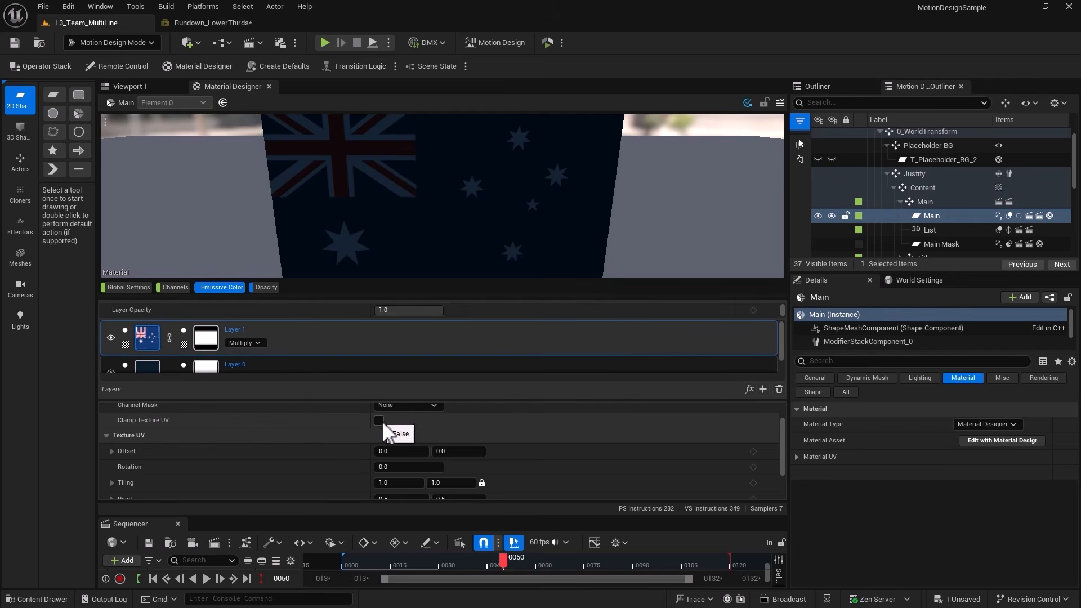
{"action": "scroll", "coordinate": [382, 420], "scroll_direction": "down", "scroll_amount": 1}
{"action": "left_click_drag", "start_coordinate": [396, 466], "coordinate": [479, 466]}
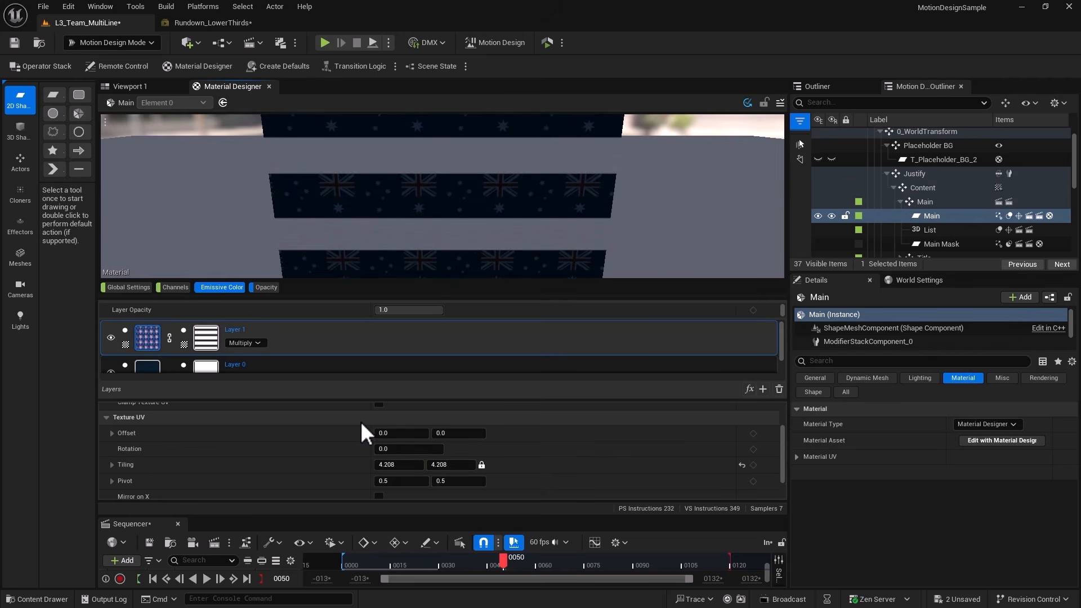
{"action": "scroll", "coordinate": [380, 410], "scroll_direction": "up", "scroll_amount": 3}
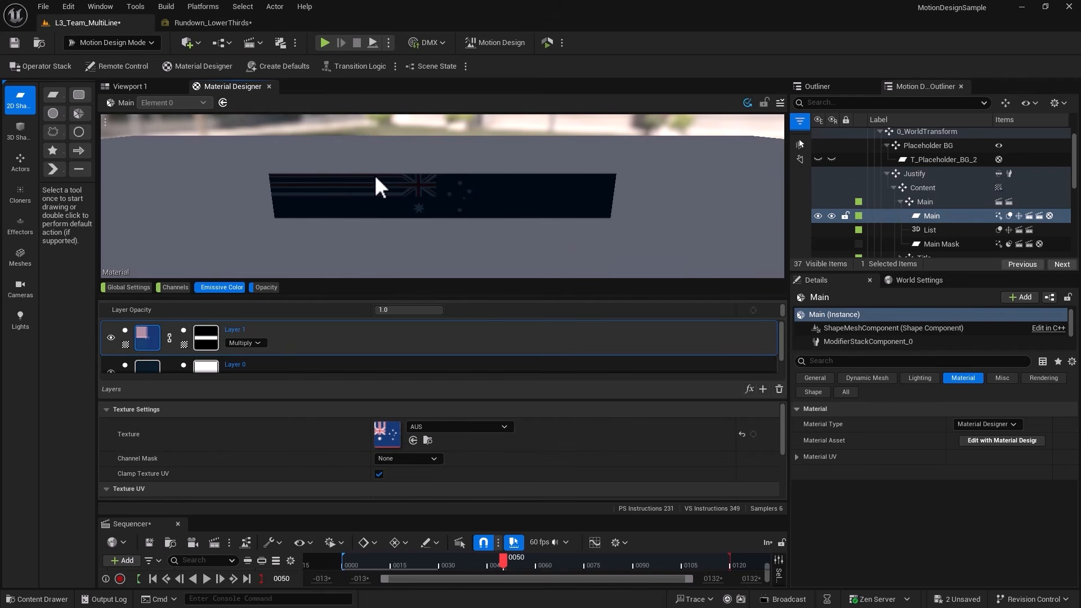
{"action": "left_click", "coordinate": [191, 22]}
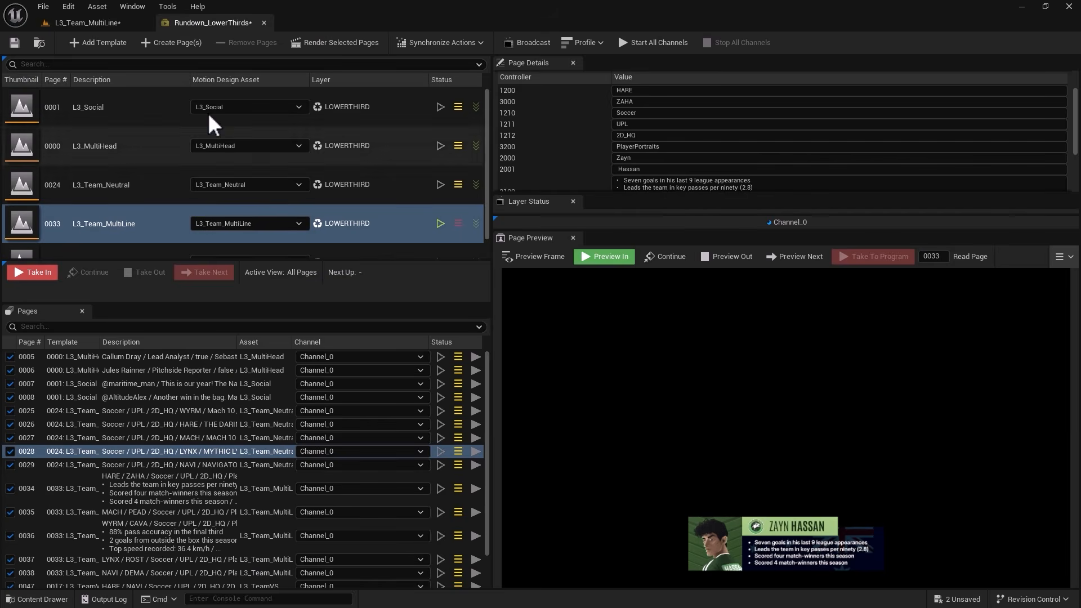
{"action": "left_click", "coordinate": [100, 23]}
Set the flag texture's UV offset to 0.47 in X and -0.11 in Y.
{"action": "scroll", "coordinate": [397, 451], "scroll_direction": "down", "scroll_amount": 3}
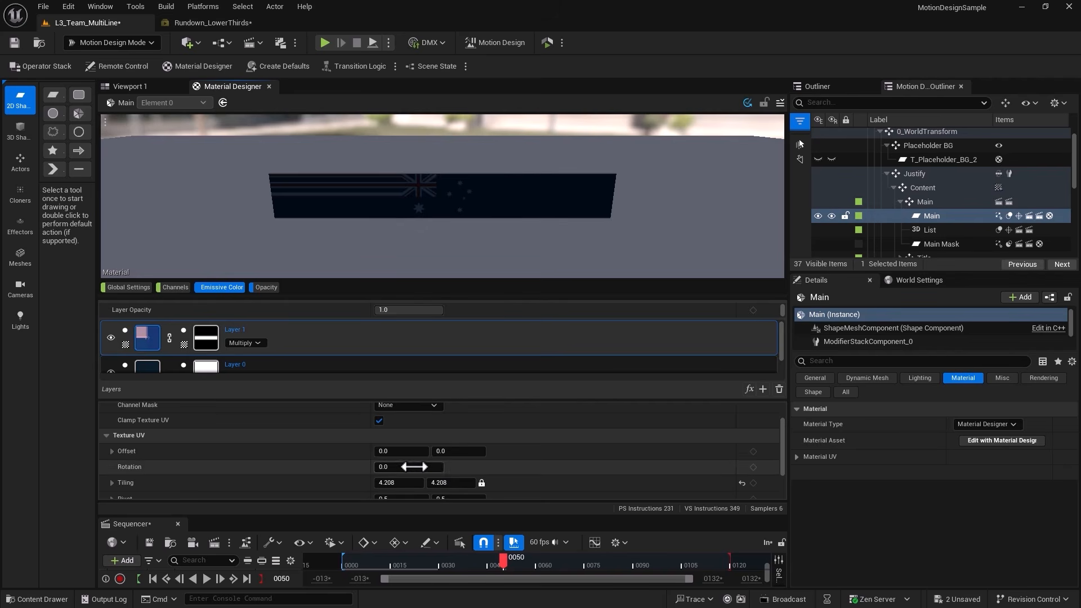
{"action": "left_click", "coordinate": [404, 452]}
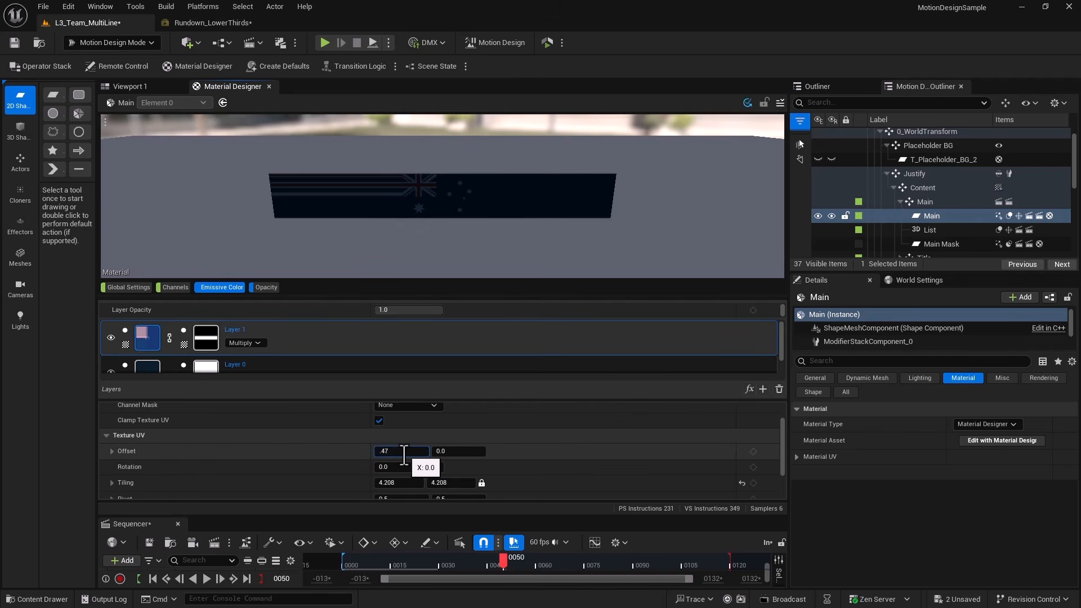
{"action": "key", "text": "Return"}
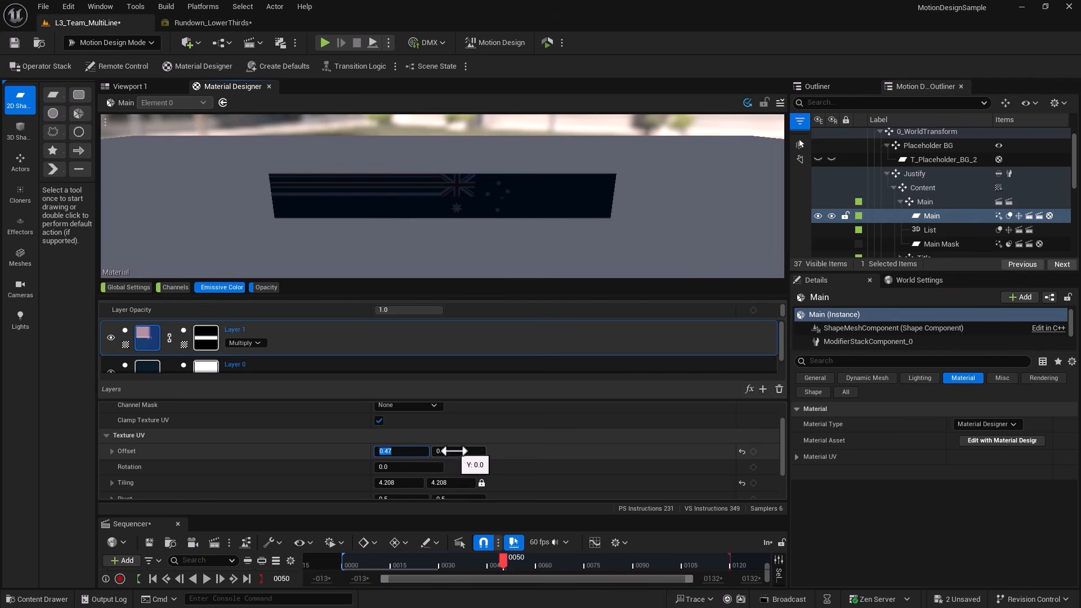
{"action": "left_click", "coordinate": [454, 451]}
{"action": "type", "text": "-0.11"}
{"action": "key", "text": "Return"}
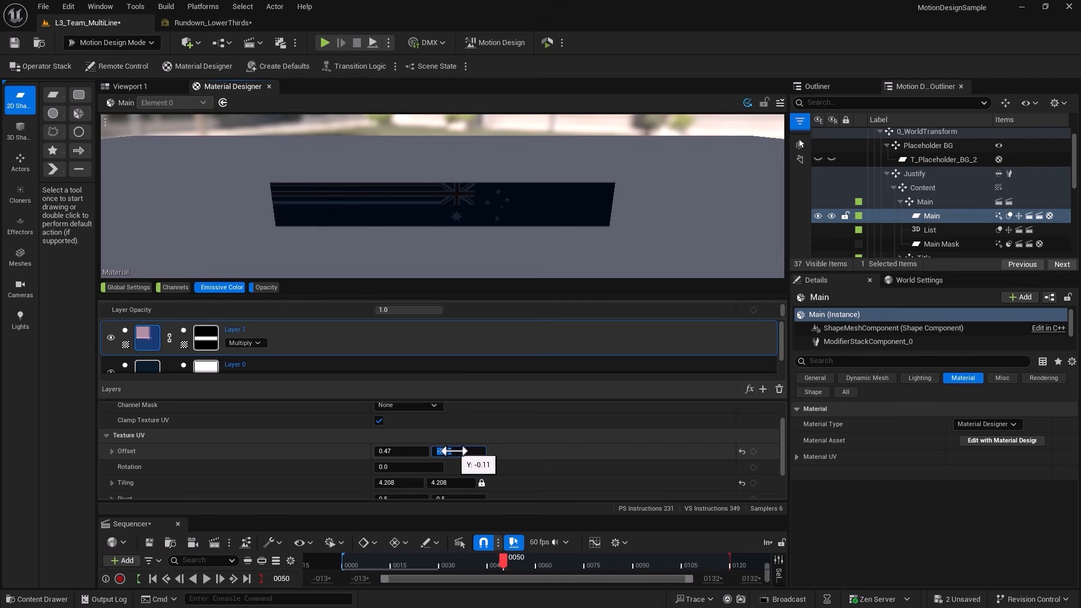
{"action": "left_click", "coordinate": [453, 450]}
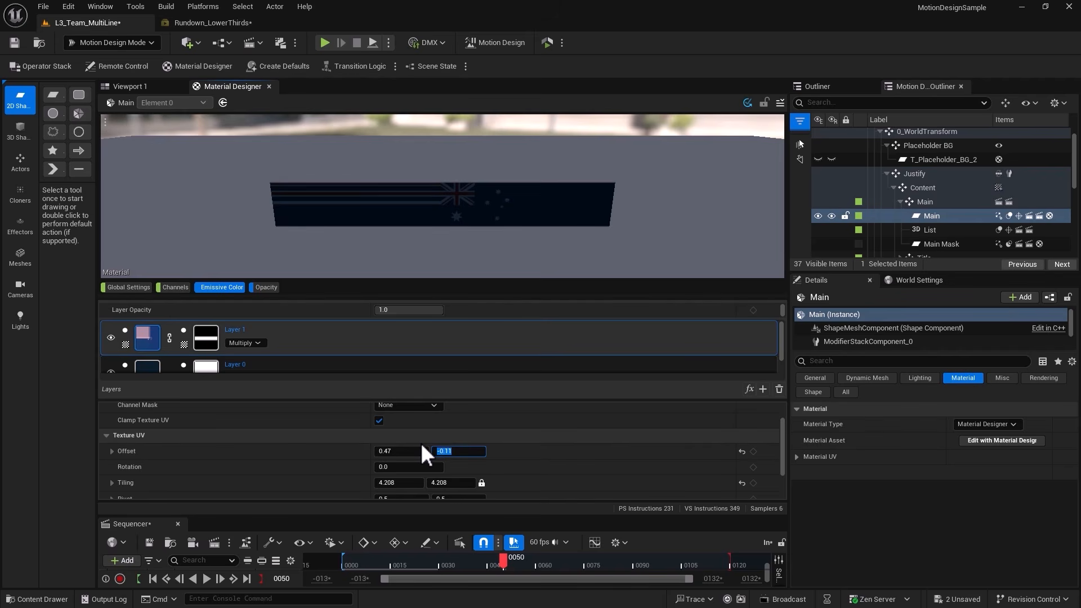
Try a tiling of 0.8 for the flag texture, and set it to 0.87 on both axes.
{"action": "scroll", "coordinate": [420, 443], "scroll_direction": "down", "scroll_amount": 1}
{"action": "left_click", "coordinate": [401, 464]}
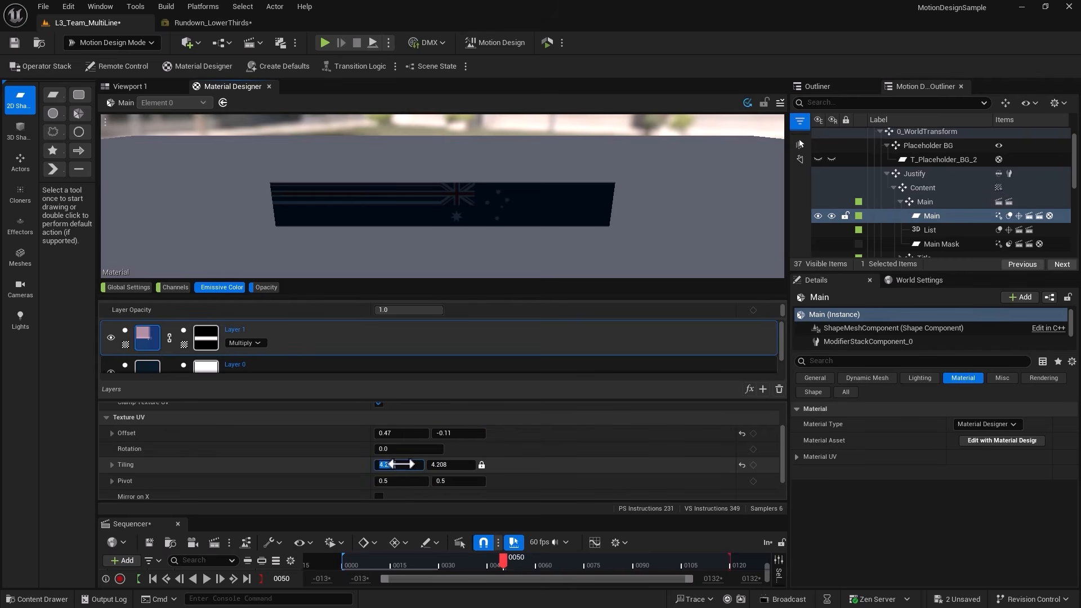
{"action": "type", "text": "0.8"}
{"action": "key", "text": "Return"}
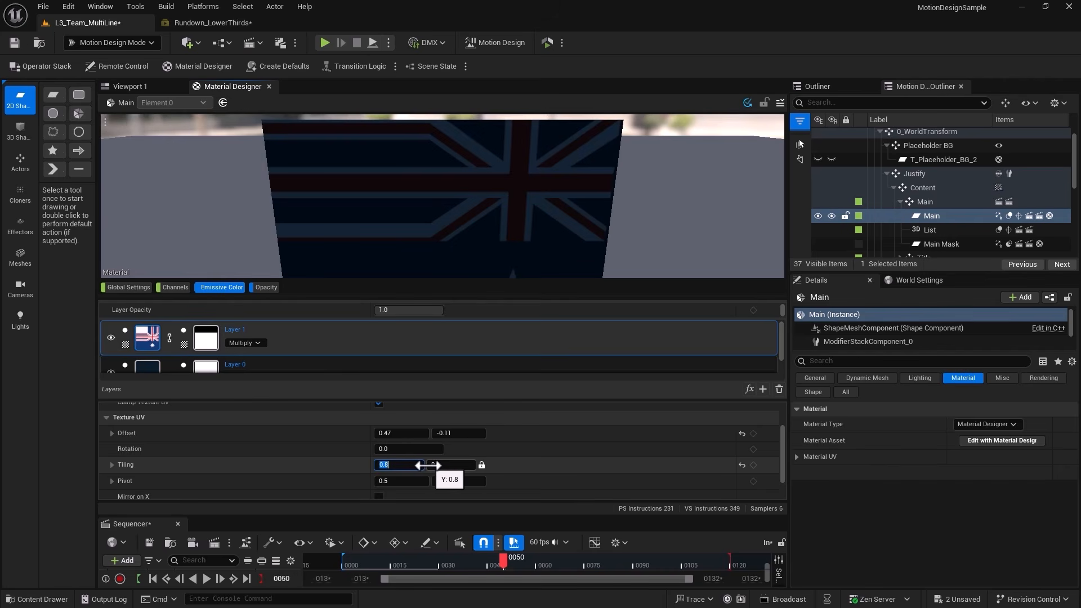
{"action": "type", "text": "0.87"}
{"action": "key", "text": "Return"}
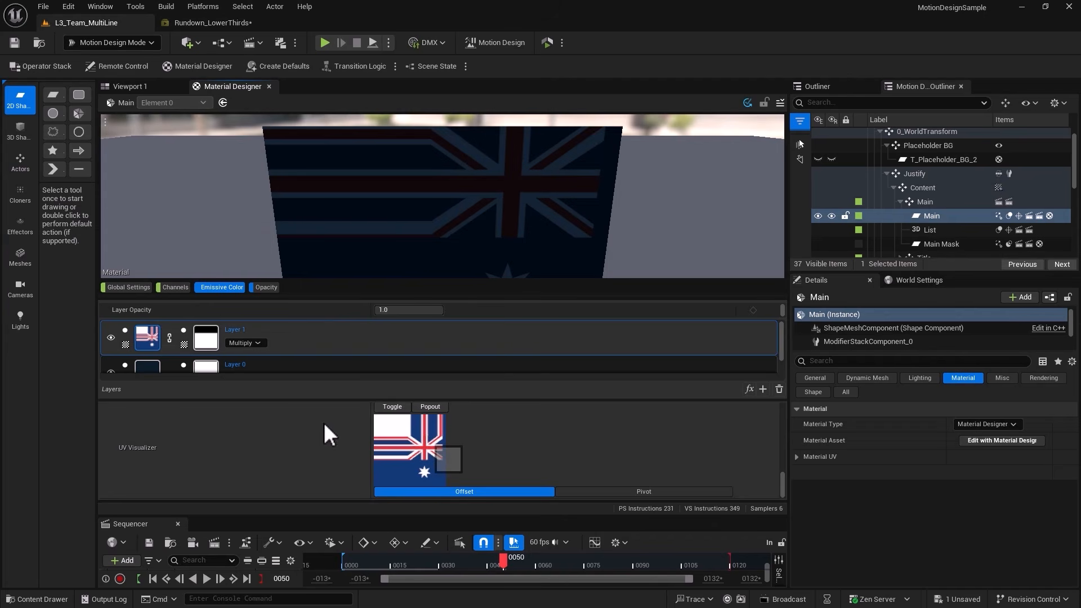
Add a Ripple (UV) distort effect to the flag layer and set its frequency to 2.5.
{"action": "scroll", "coordinate": [329, 434], "scroll_direction": "up", "scroll_amount": 5}
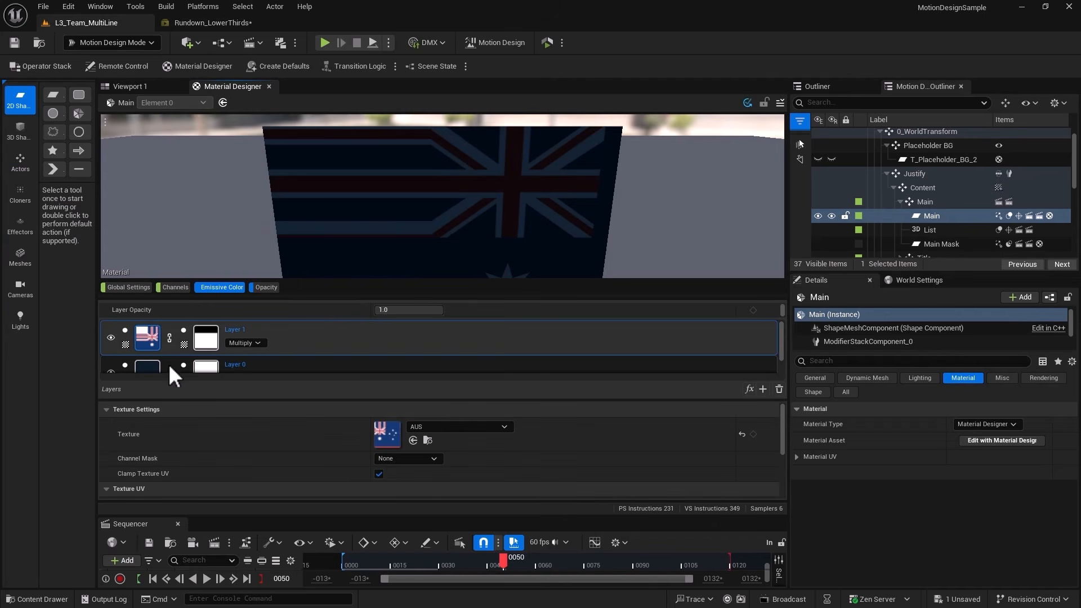
{"action": "left_click", "coordinate": [749, 389]}
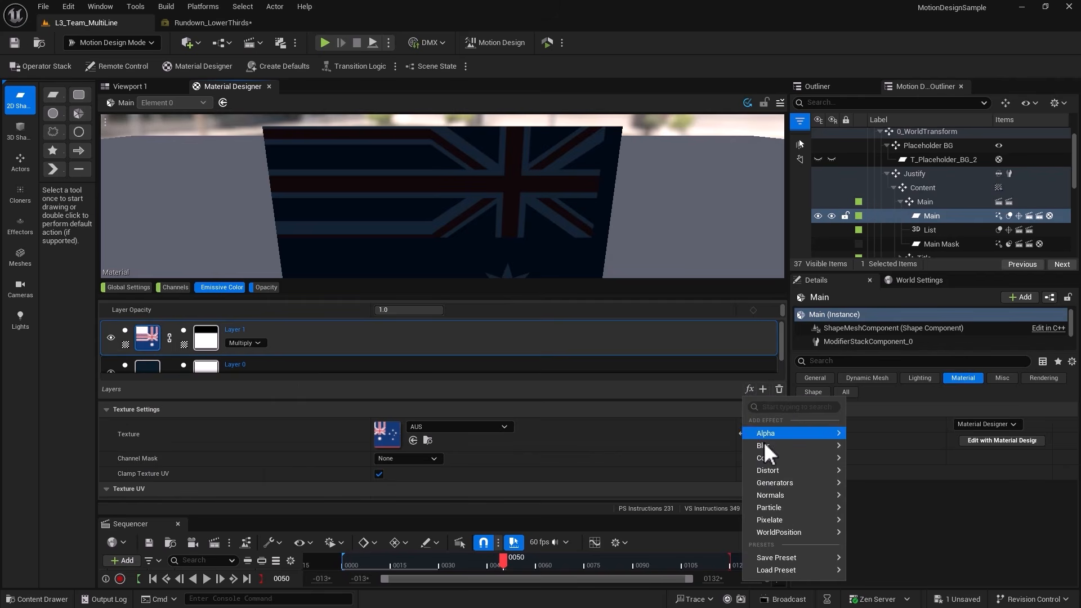
{"action": "mouse_move", "coordinate": [764, 473]}
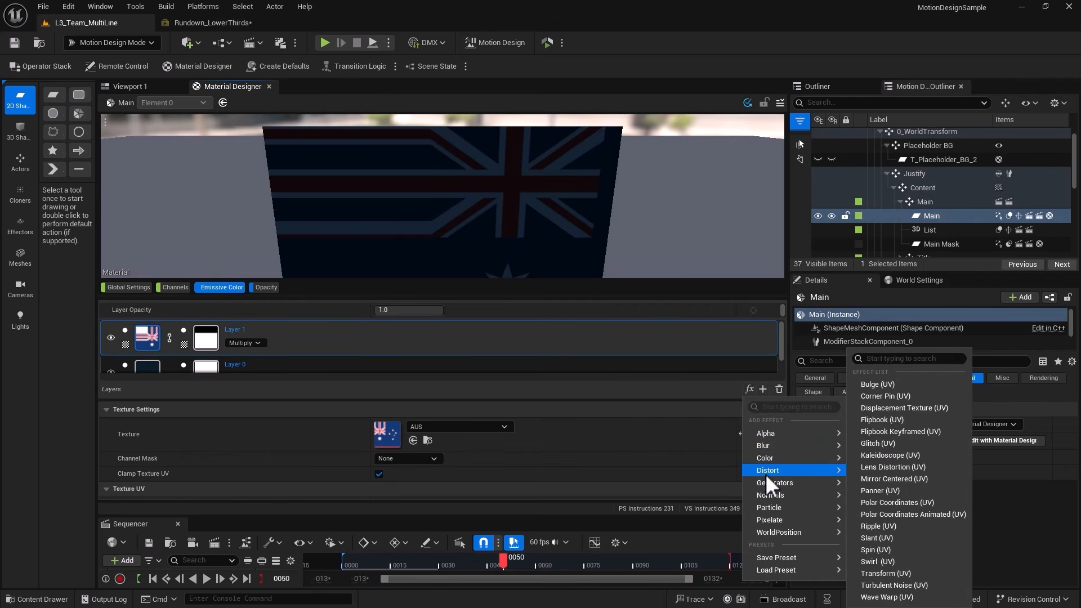
{"action": "left_click", "coordinate": [872, 526]}
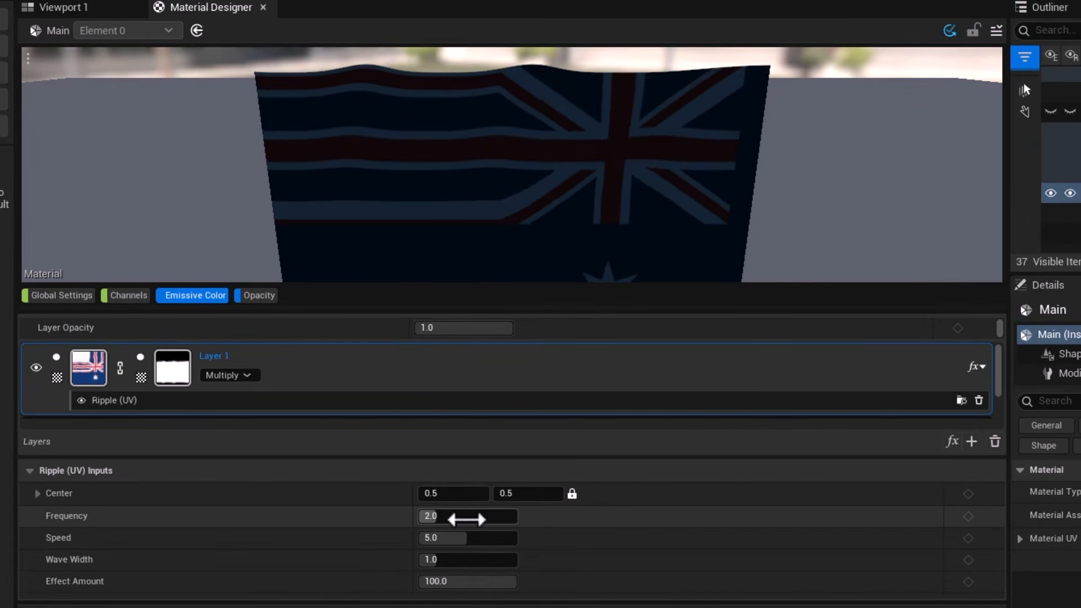
{"action": "left_click", "coordinate": [459, 520]}
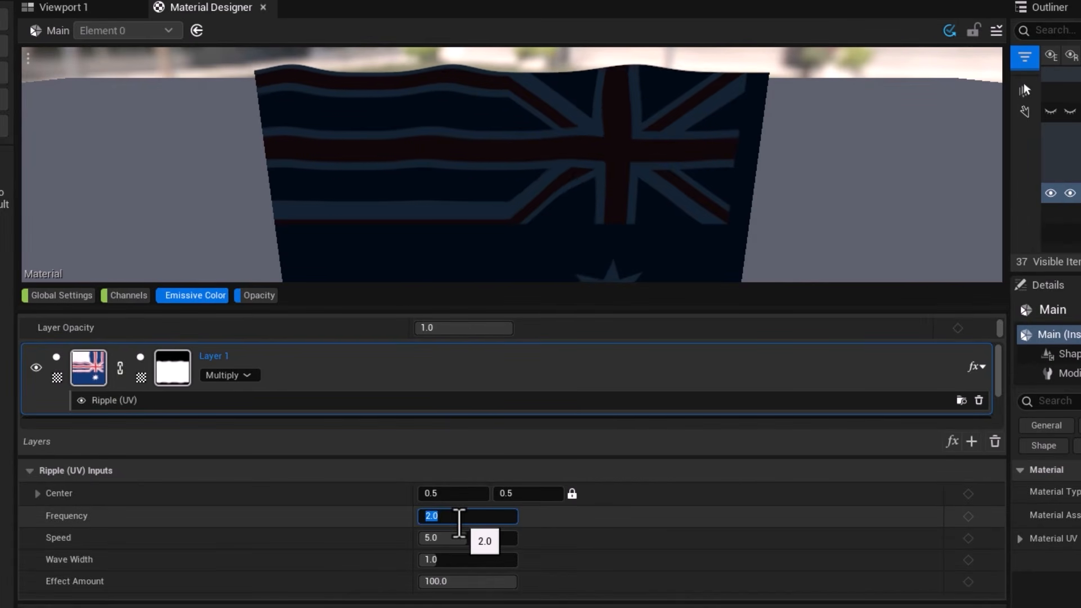
{"action": "type", "text": "10"}
{"action": "key", "text": "Return"}
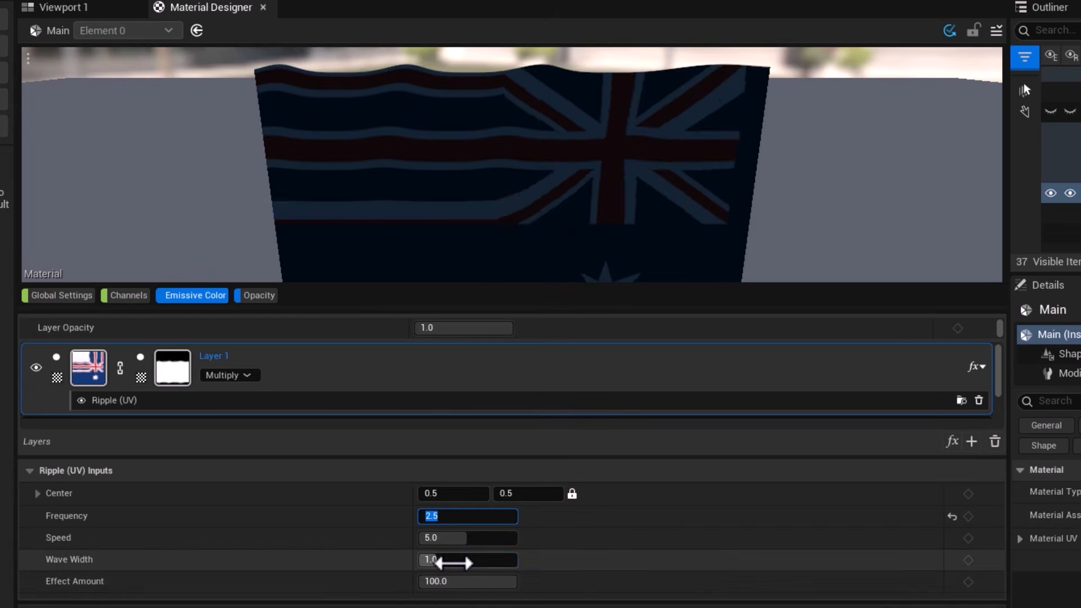
Try wave widths of 5 and 0.5 on the flag layer's ripple effect, and return the value to 1.
{"action": "left_click", "coordinate": [445, 560]}
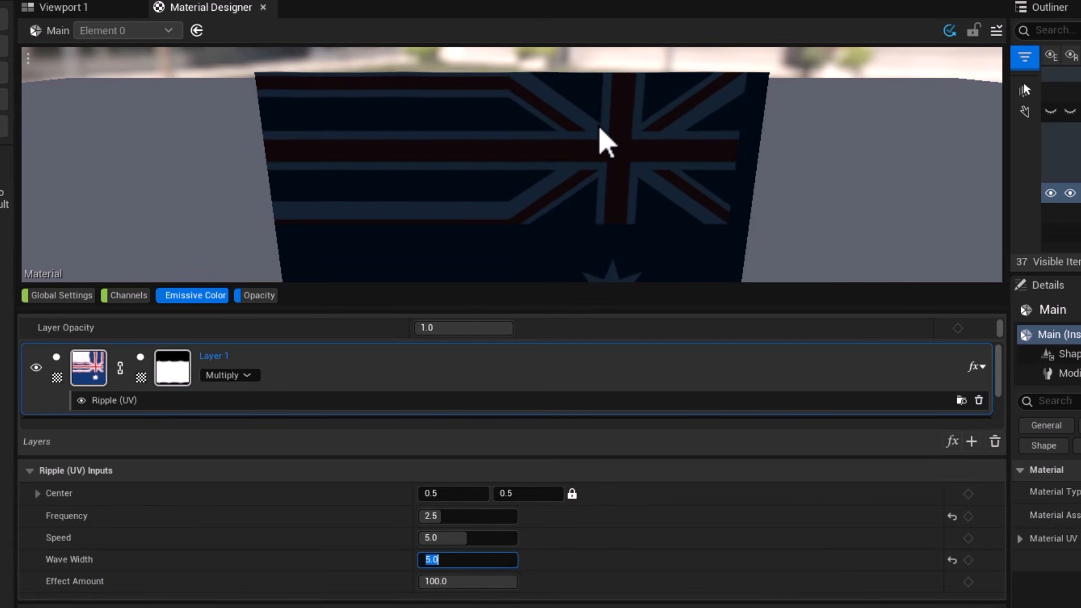
{"action": "type", "text": "1"}
{"action": "key", "text": "Return"}
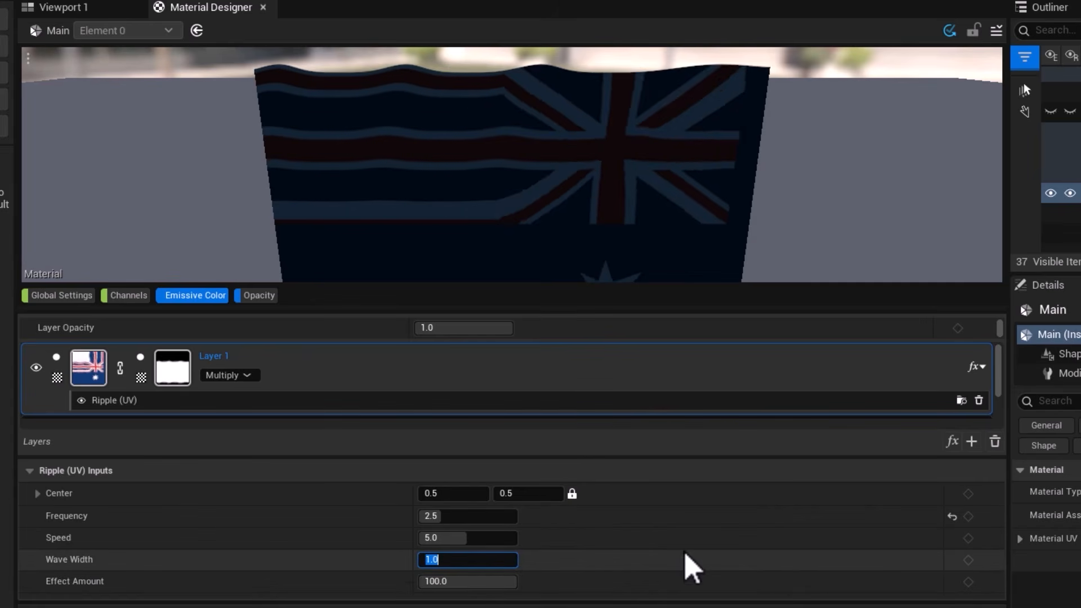
{"action": "type", "text": "0.5"}
{"action": "key", "text": "Return"}
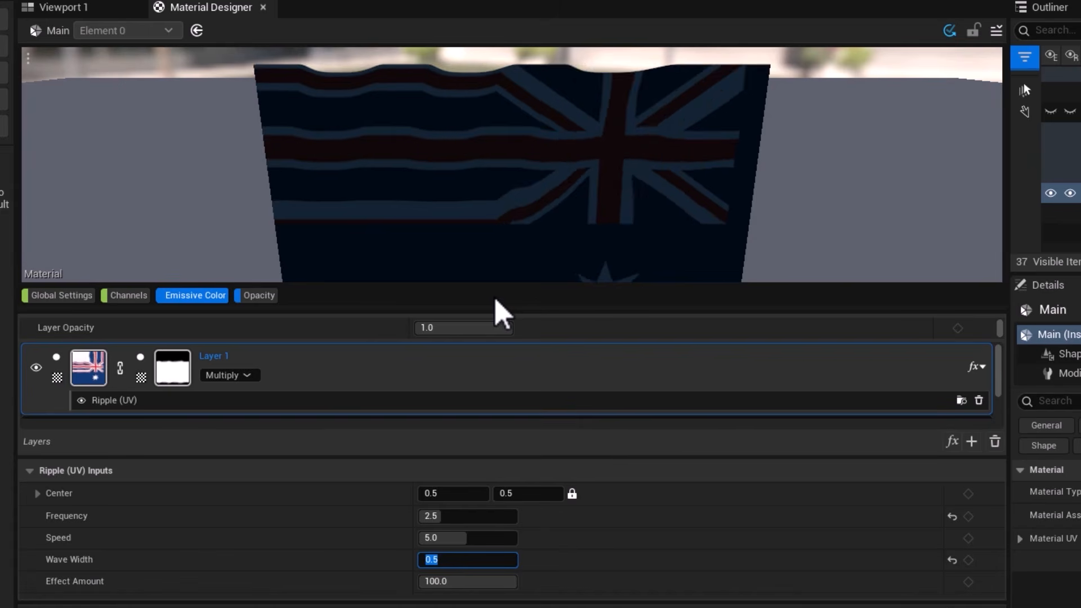
{"action": "type", "text": "1"}
{"action": "key", "text": "Return"}
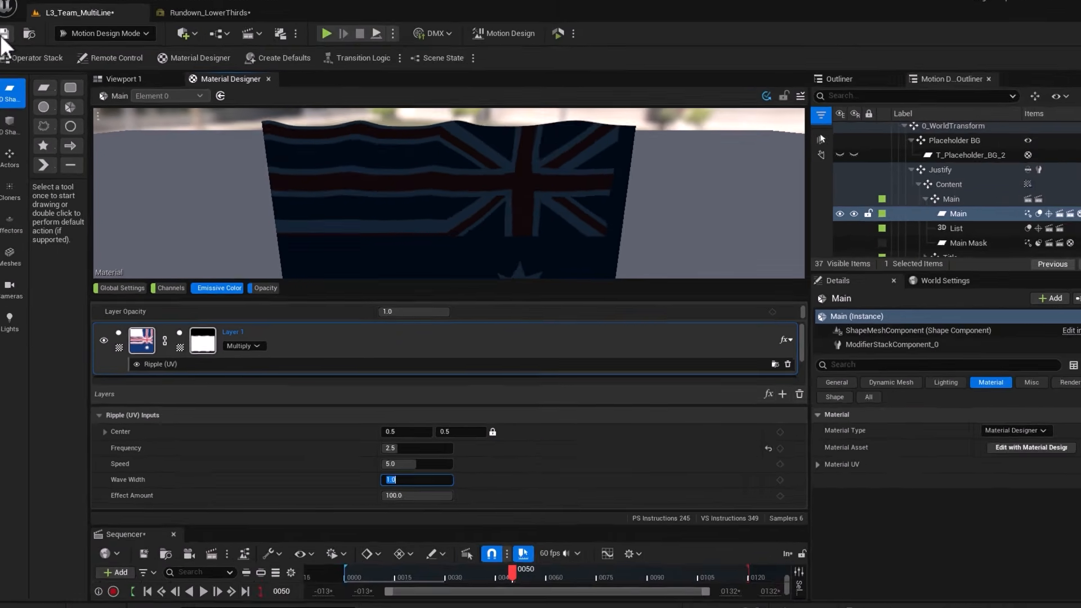
Save the level with the ripple effect and preview page 0033 in Rundown_LowerThirds.
{"action": "key", "text": "ctrl+s"}
{"action": "left_click", "coordinate": [194, 24]}
{"action": "left_click", "coordinate": [604, 257]}
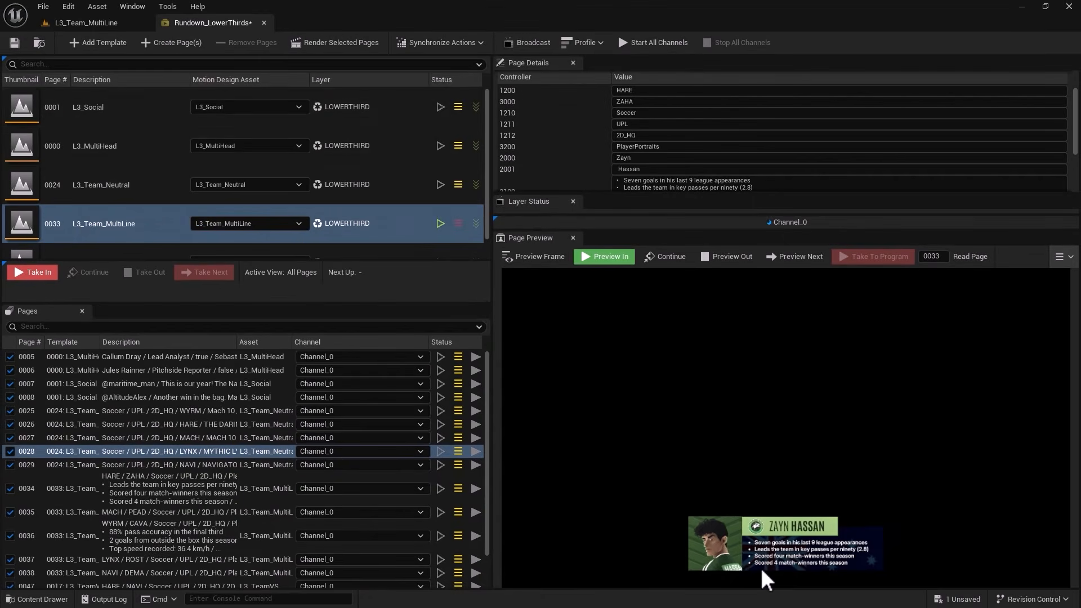
Replace the List text in L3_Team_MultiLine with "Features in-depth tutorials on VFX and Unreal Engine" and "Answers subscribers' technical and creative questions".
{"action": "left_click", "coordinate": [82, 21]}
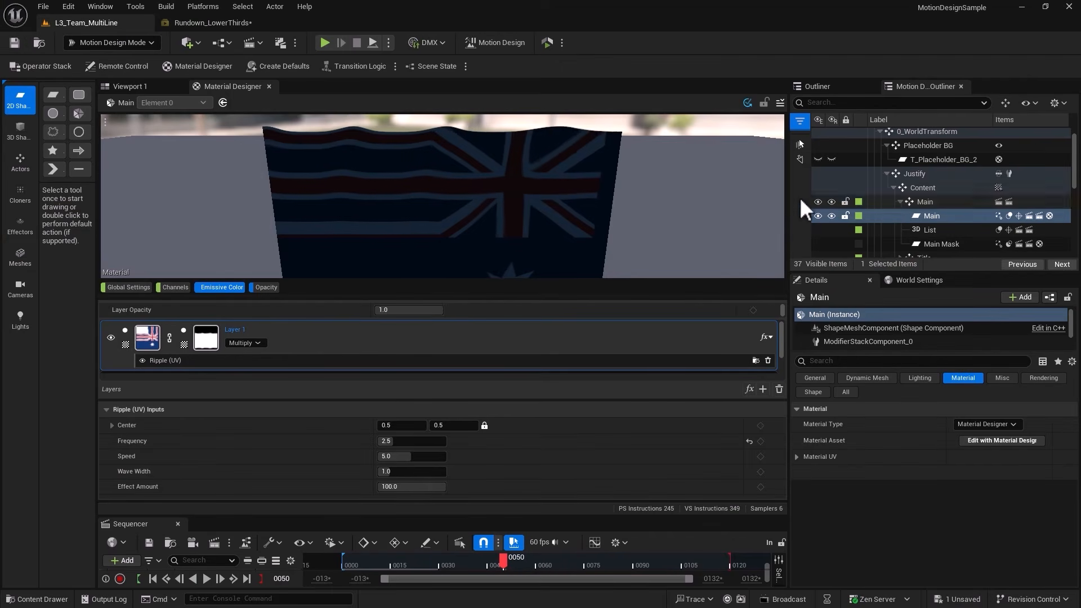
{"action": "left_click", "coordinate": [924, 230]}
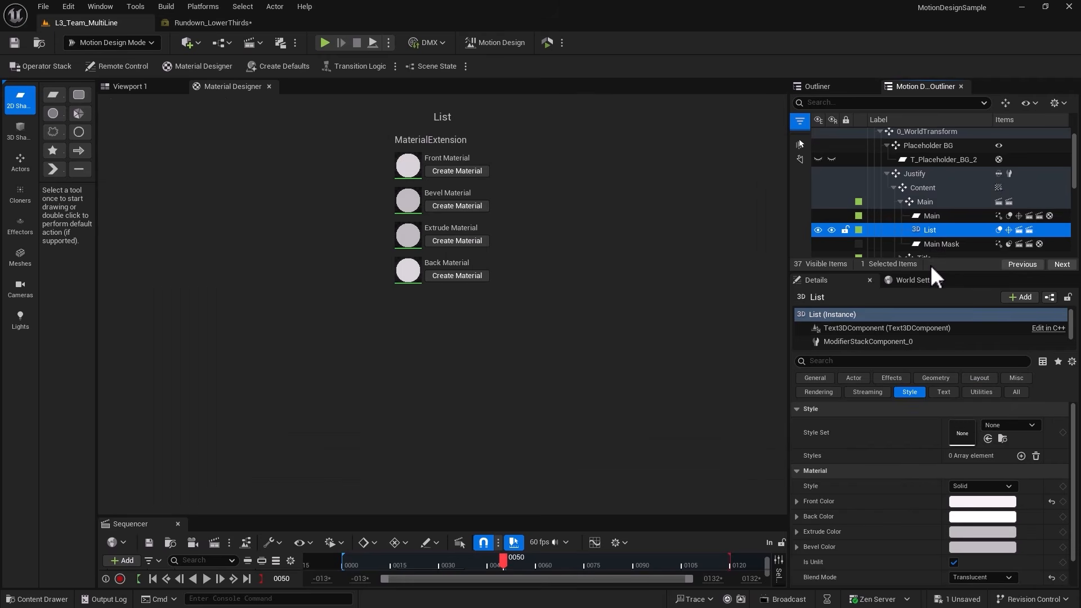
{"action": "left_click", "coordinate": [206, 22]}
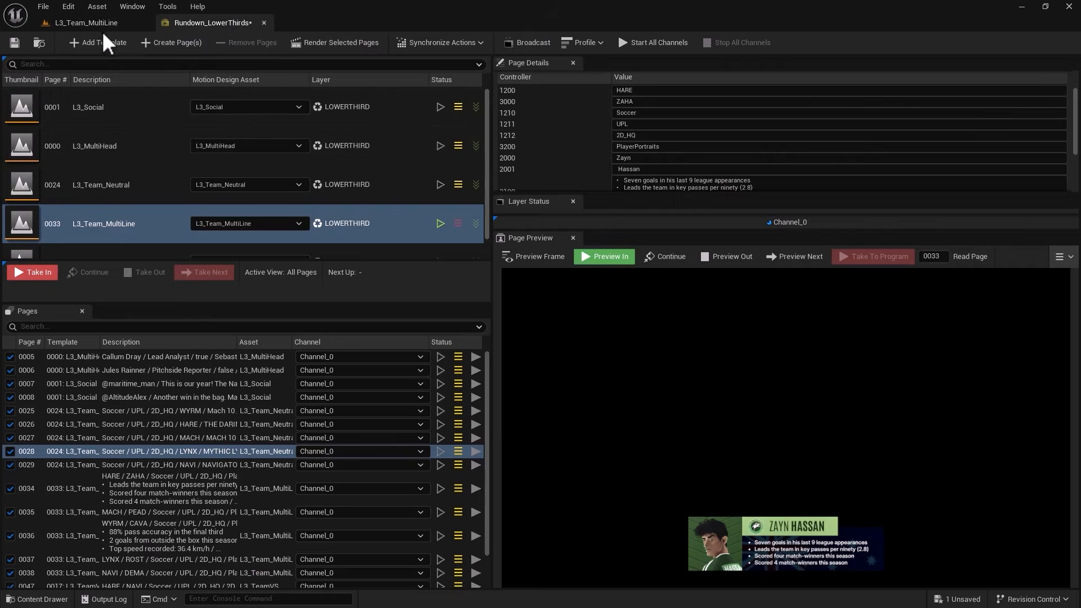
{"action": "left_click", "coordinate": [85, 22]}
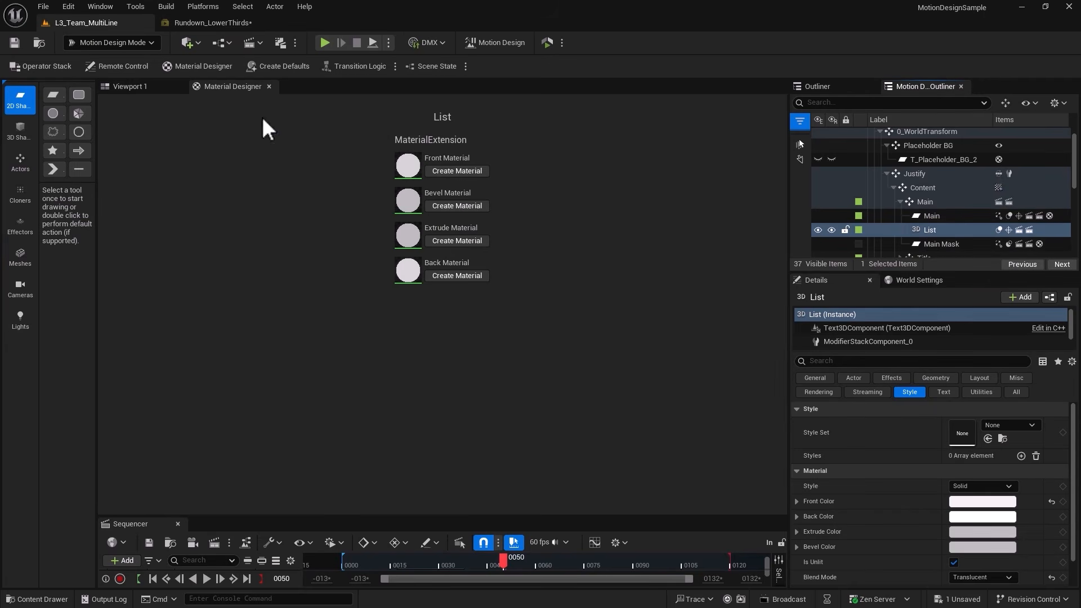
{"action": "left_click", "coordinate": [141, 87]}
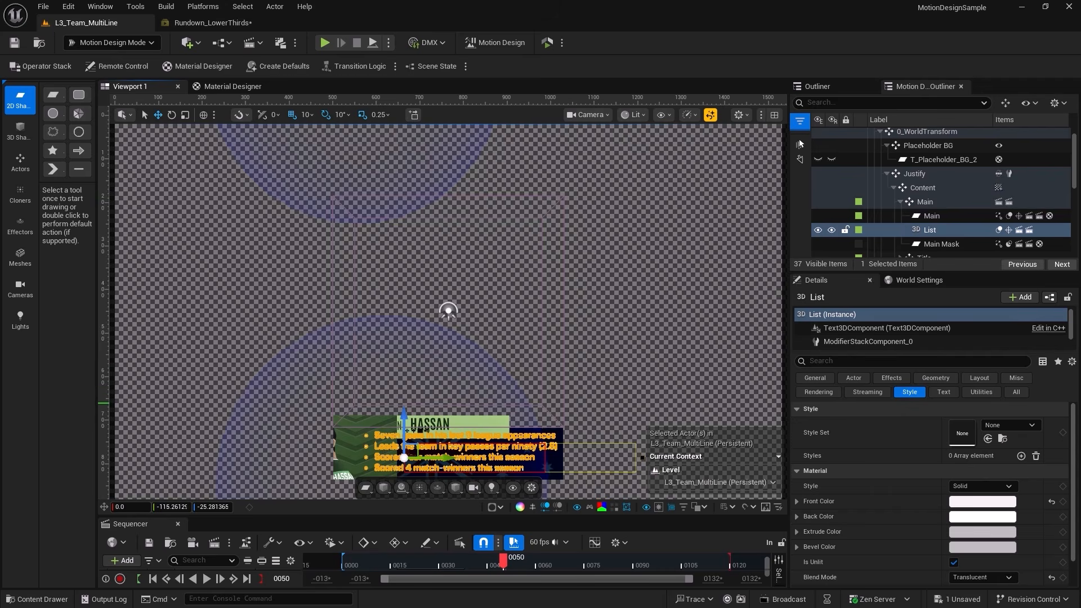
{"action": "left_click", "coordinate": [944, 391]}
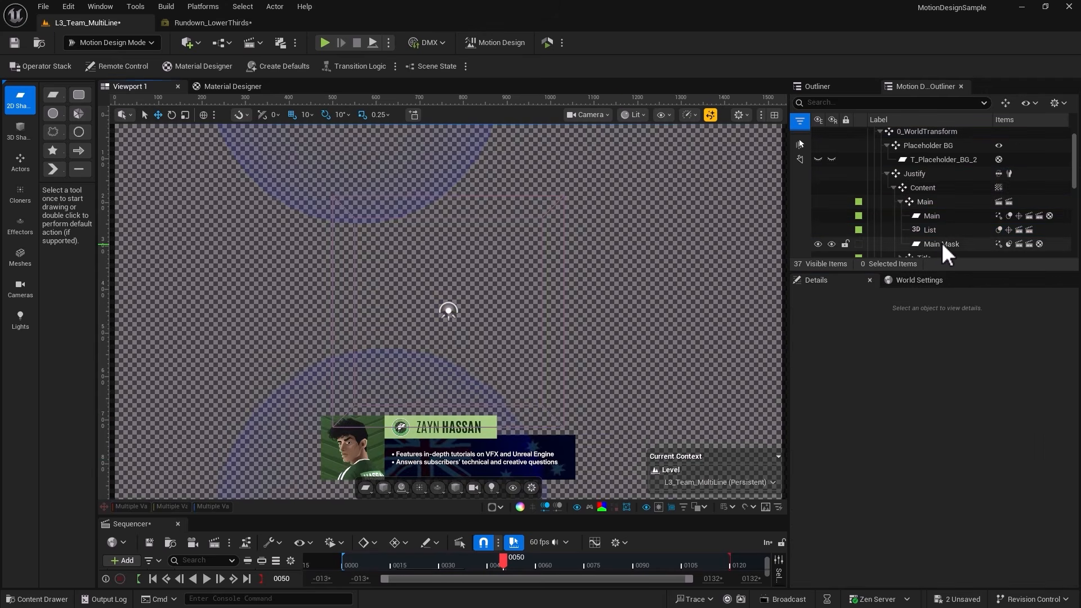
Open the Title Container's material in Material Designer and show its Emissive Color layers.
{"action": "left_click", "coordinate": [939, 245]}
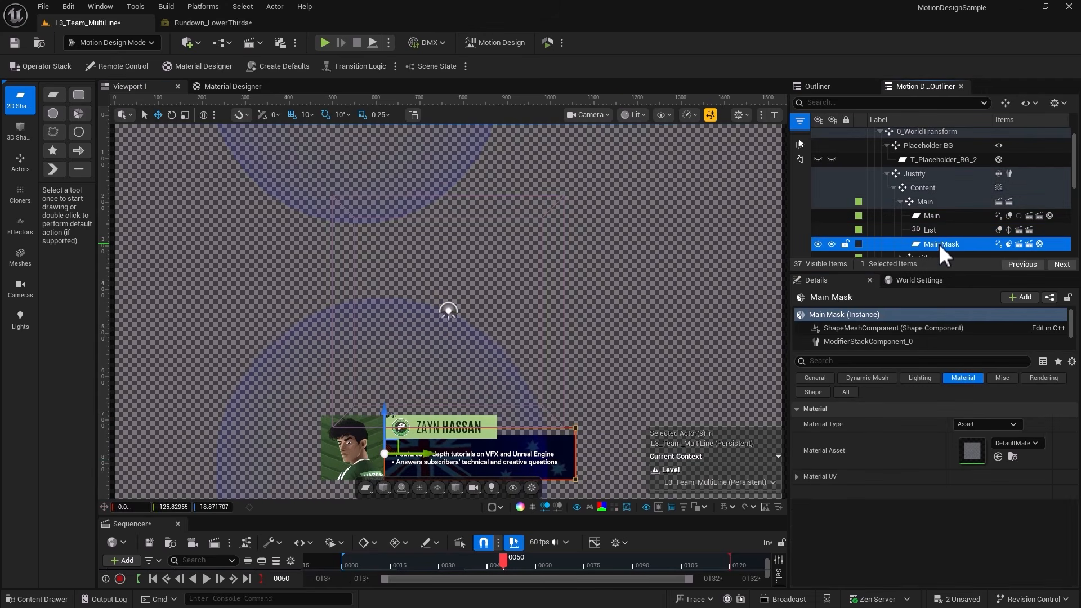
{"action": "scroll", "coordinate": [907, 214], "scroll_direction": "down", "scroll_amount": 2}
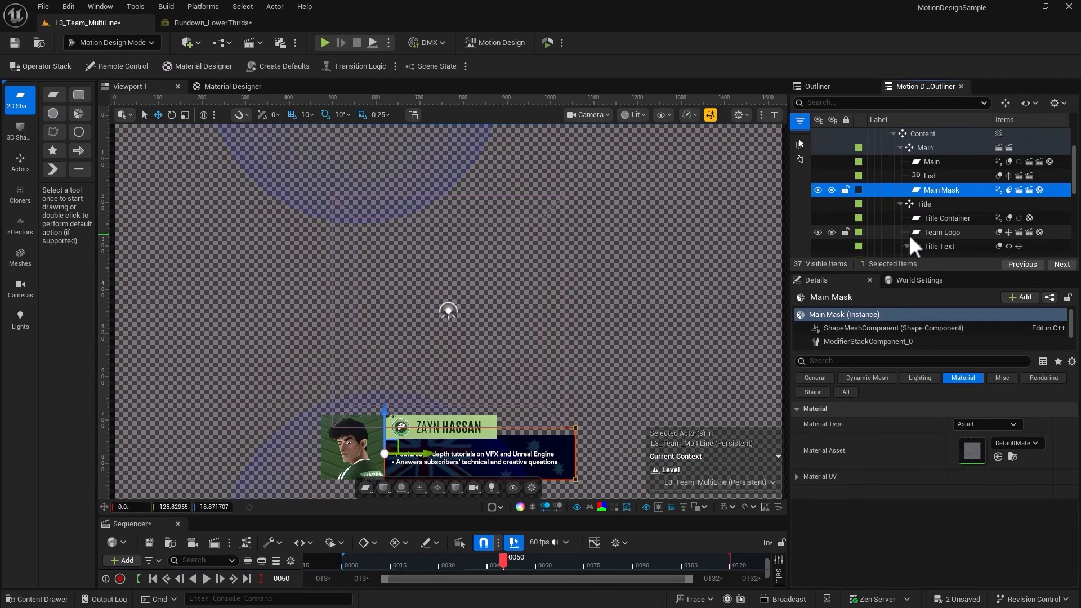
{"action": "left_click", "coordinate": [948, 218]}
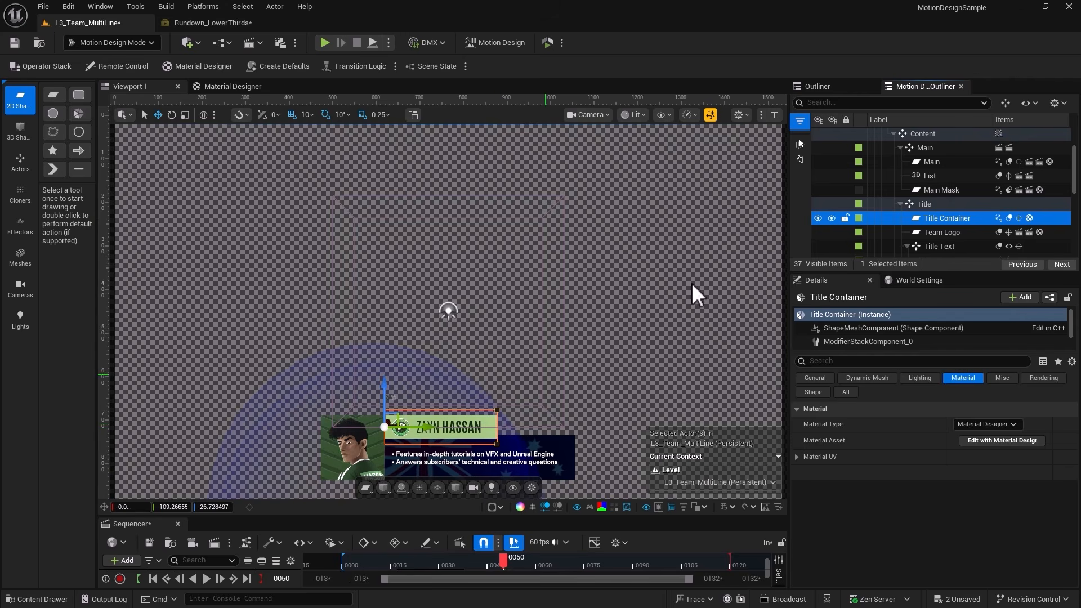
{"action": "left_click", "coordinate": [987, 439]}
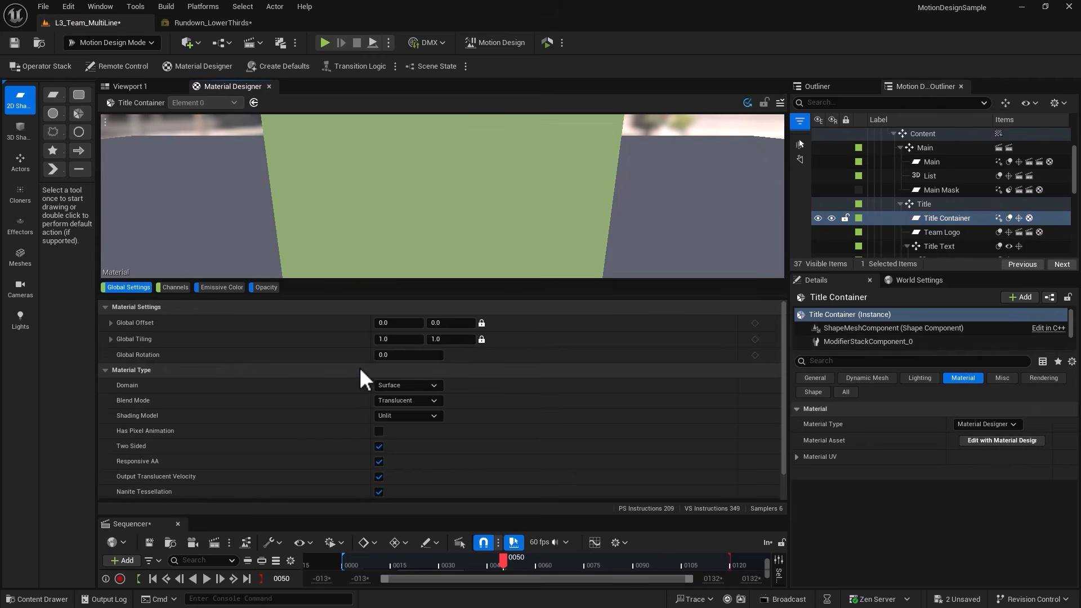
{"action": "left_click", "coordinate": [211, 288]}
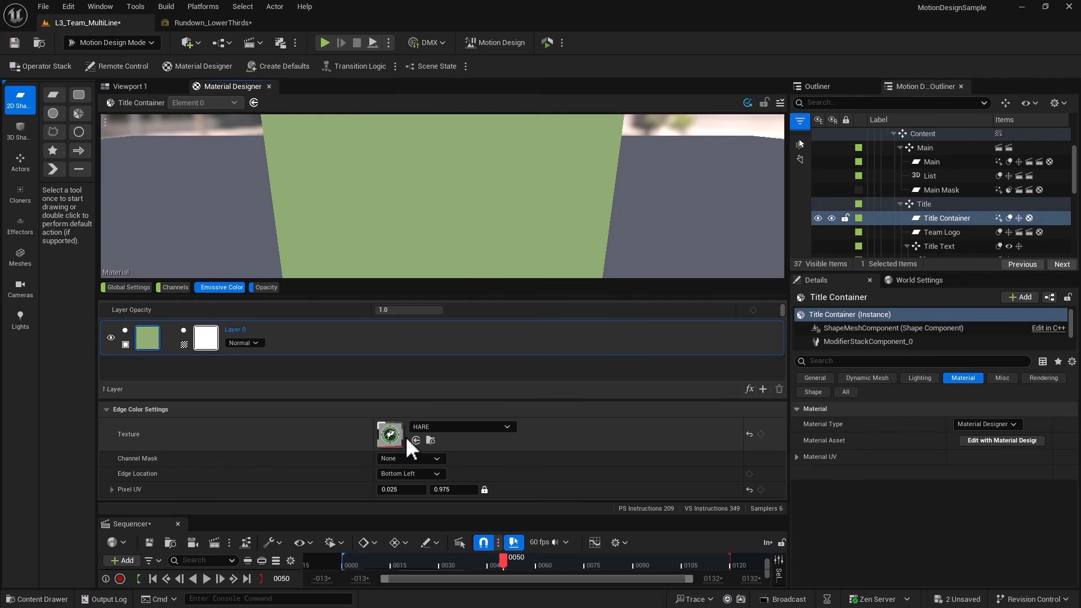
Change the source of the Title Container's base layer to Solid Color and set its base color to hex 00002DFF.
{"action": "left_click", "coordinate": [125, 345]}
{"action": "left_click", "coordinate": [175, 372]}
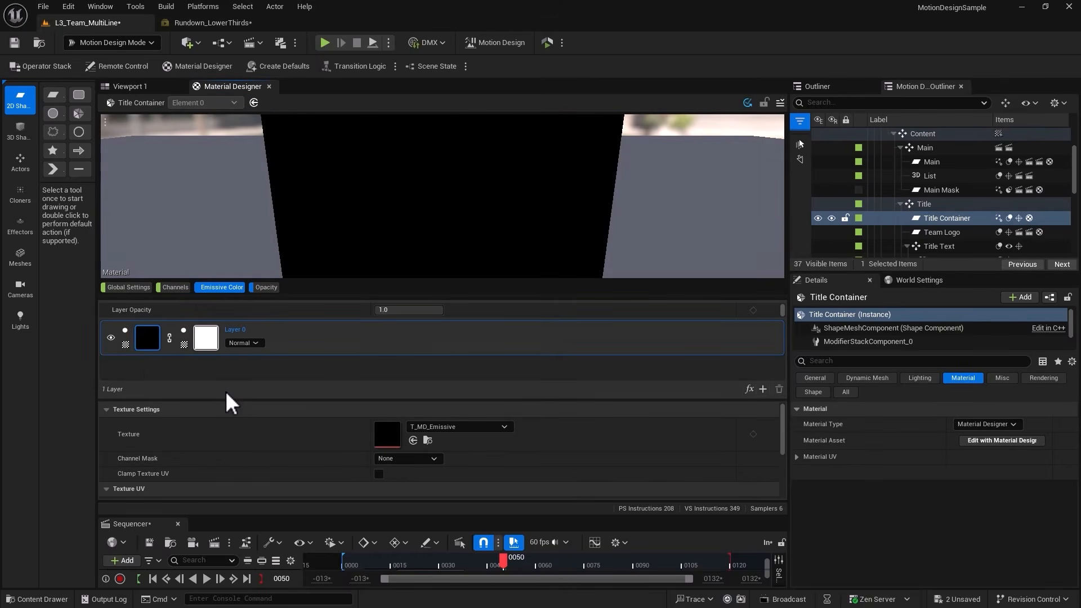
{"action": "left_click", "coordinate": [125, 345]}
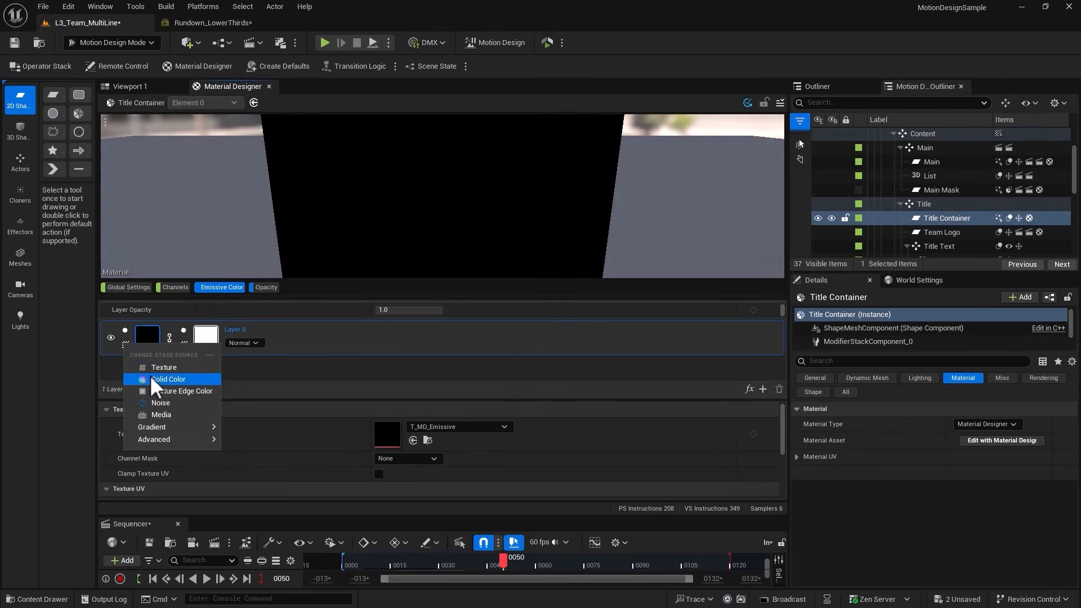
{"action": "left_click", "coordinate": [151, 377]}
{"action": "left_click", "coordinate": [407, 438]}
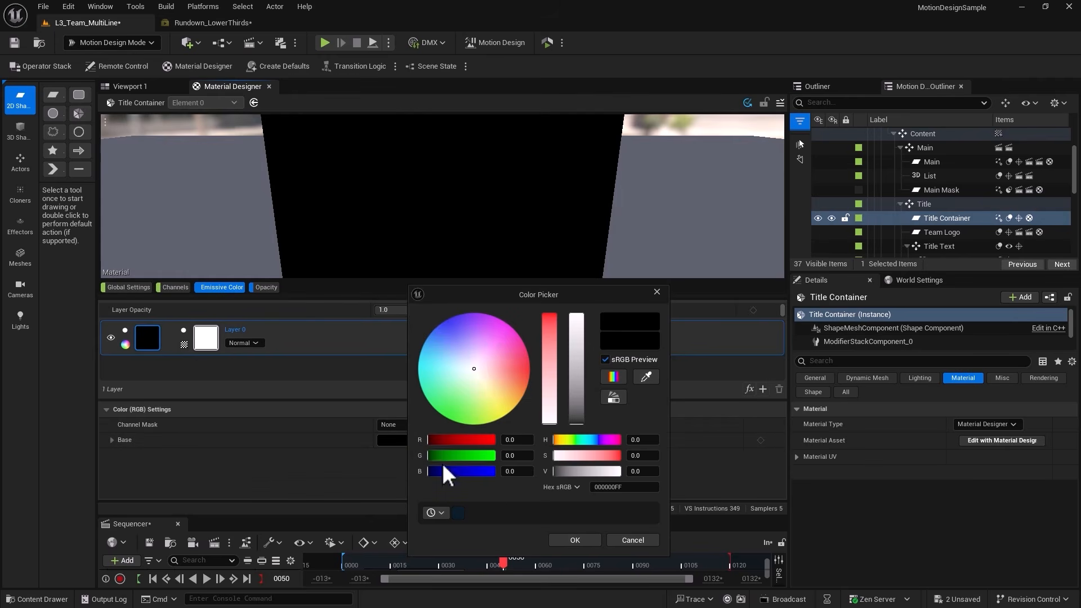
{"action": "type", "text": "00002DFF"}
{"action": "key", "text": "Return"}
{"action": "left_click", "coordinate": [561, 540]}
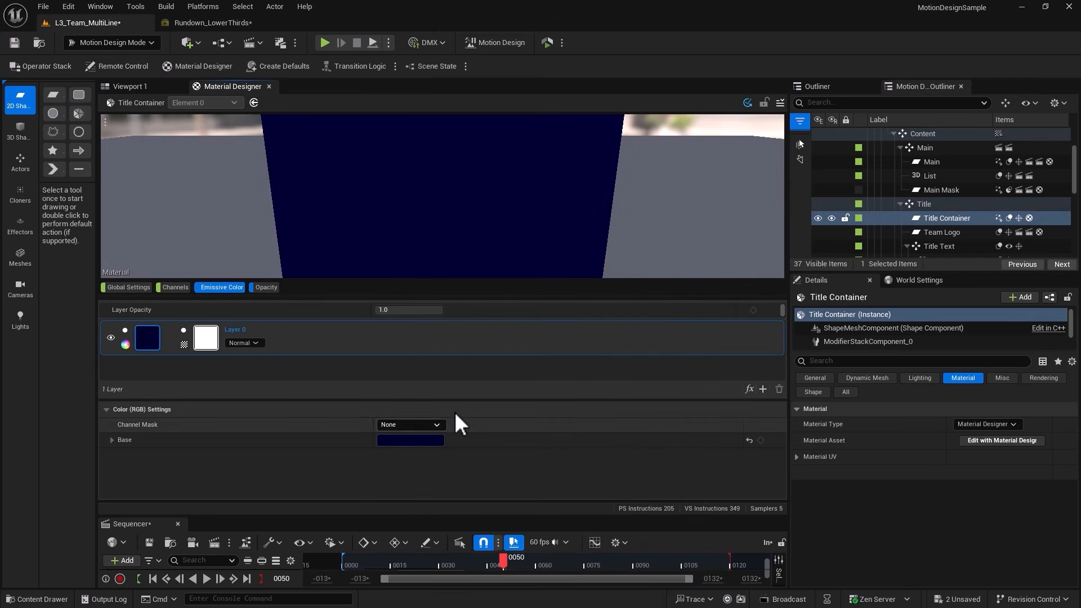
Add a texture layer above the navy base, import the lines2 image and assign it as the layer's texture.
{"action": "left_click", "coordinate": [764, 389]}
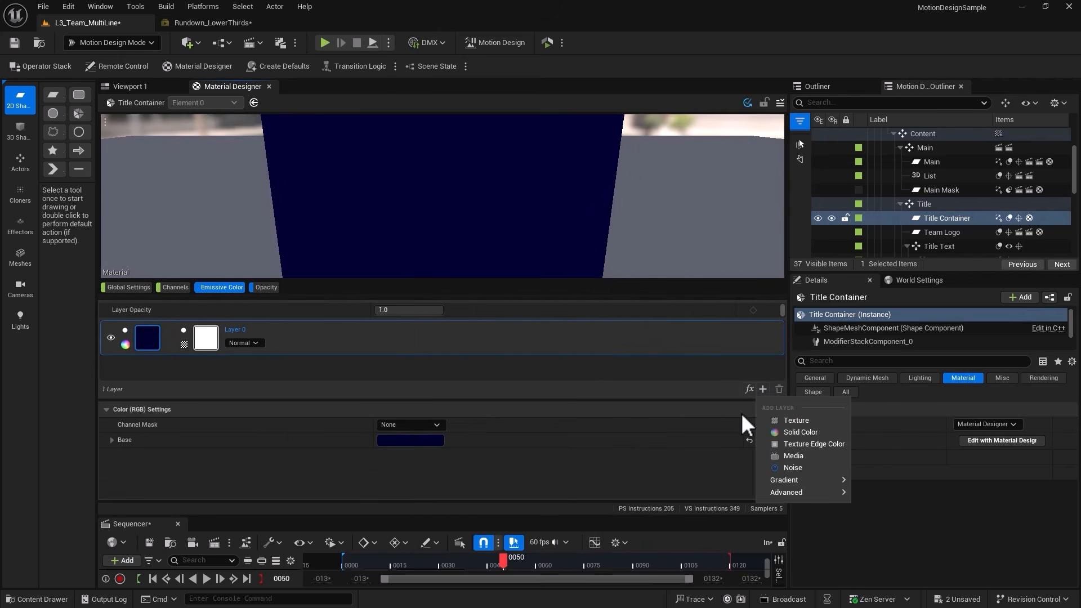
{"action": "left_click", "coordinate": [788, 432]}
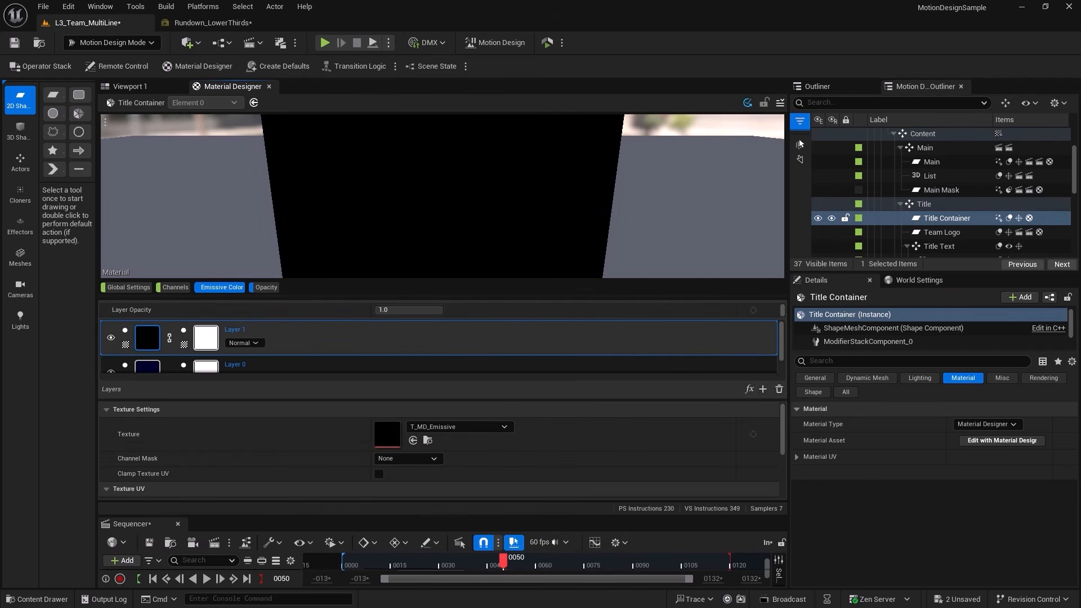
{"action": "left_click_drag", "start_coordinate": [715, 140], "coordinate": [608, 108]}
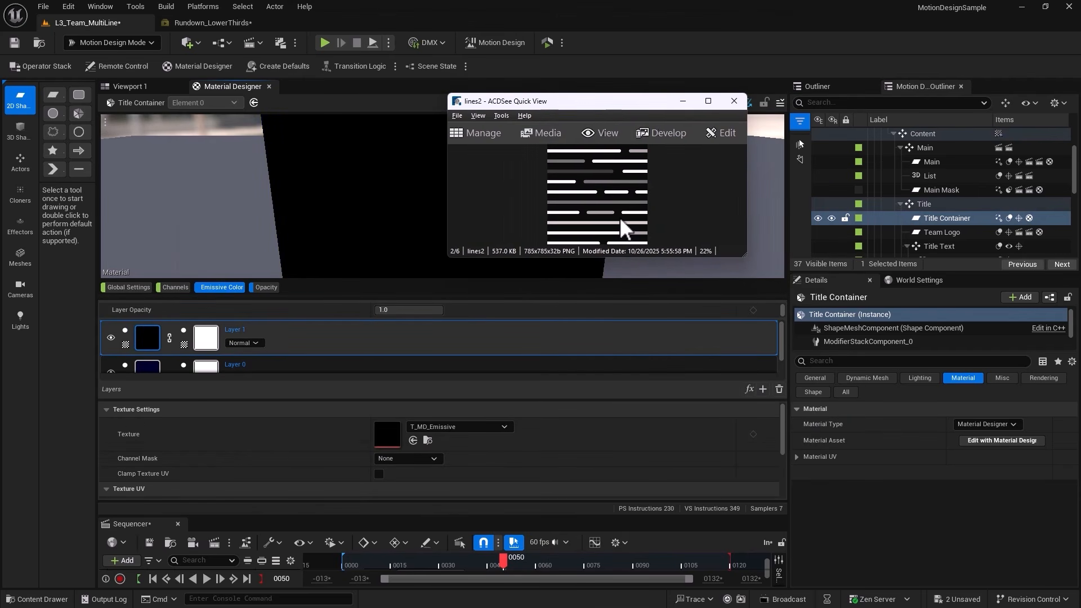
{"action": "left_click", "coordinate": [734, 102]}
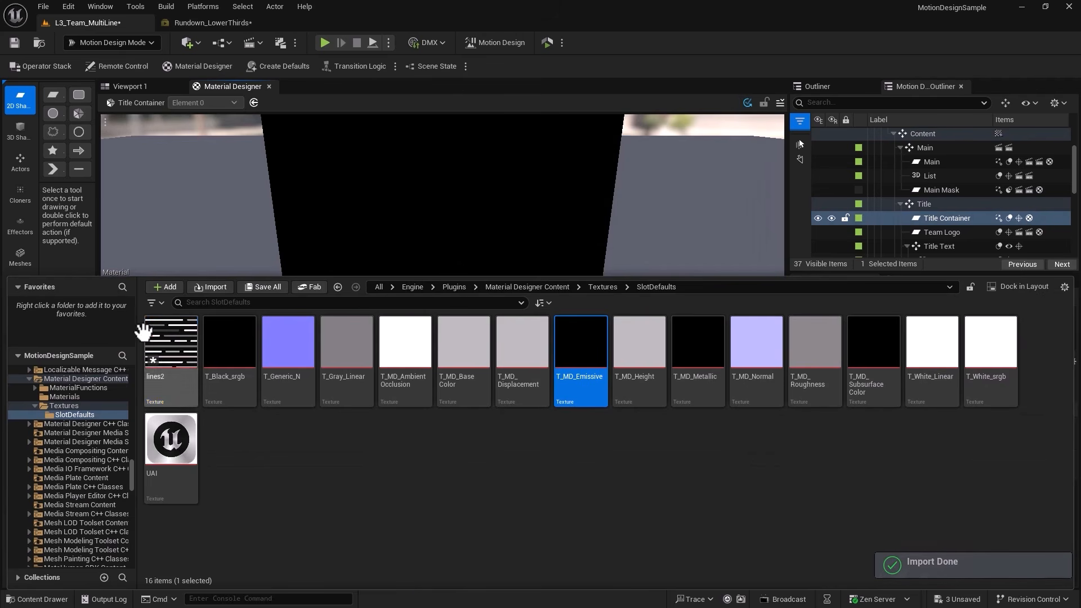
{"action": "left_click", "coordinate": [175, 337]}
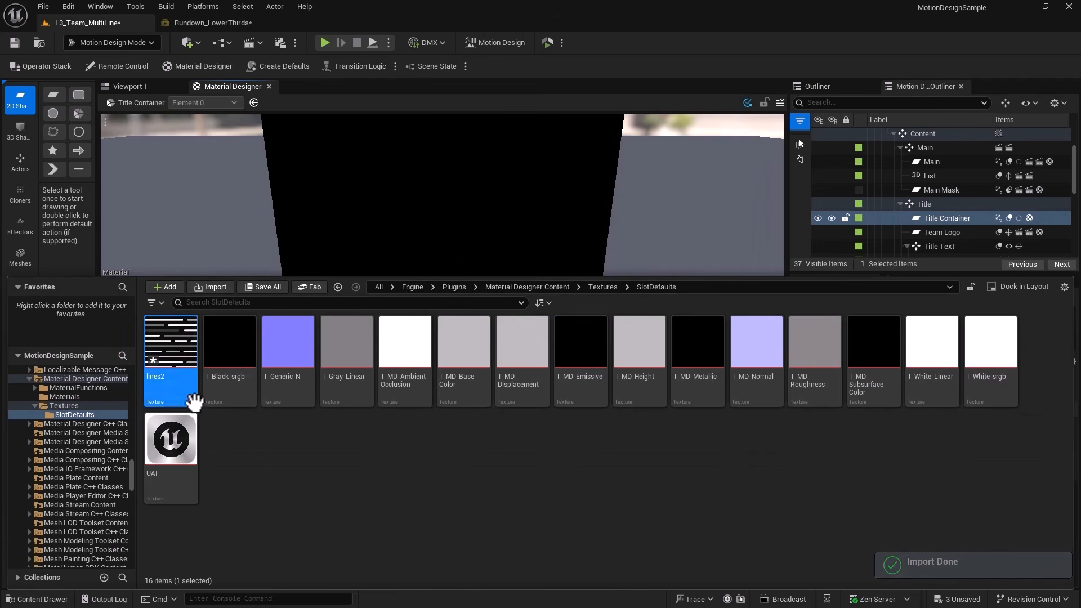
{"action": "left_click", "coordinate": [48, 602]}
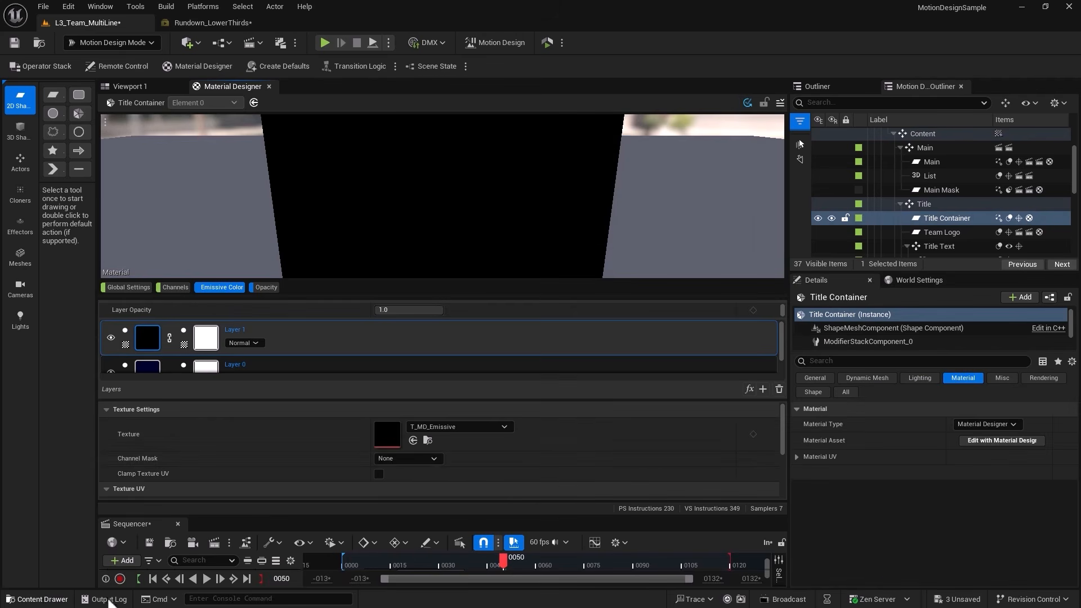
{"action": "left_click", "coordinate": [413, 440]}
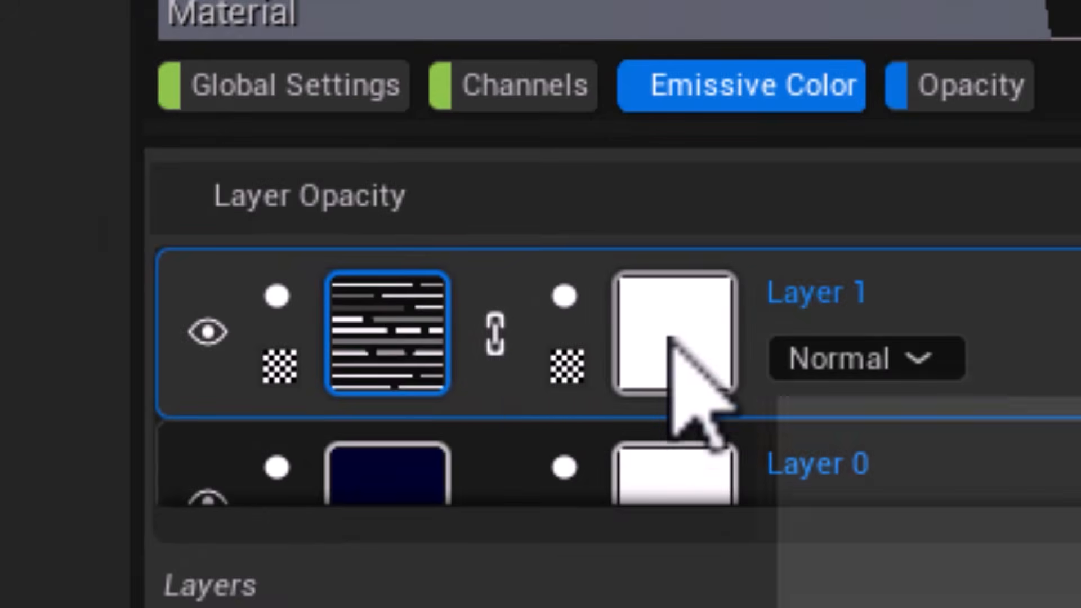
Set the lines2 layer's blend mode to Screen and its layer opacity to 0.1.
{"action": "mouse_move", "coordinate": [693, 386]}
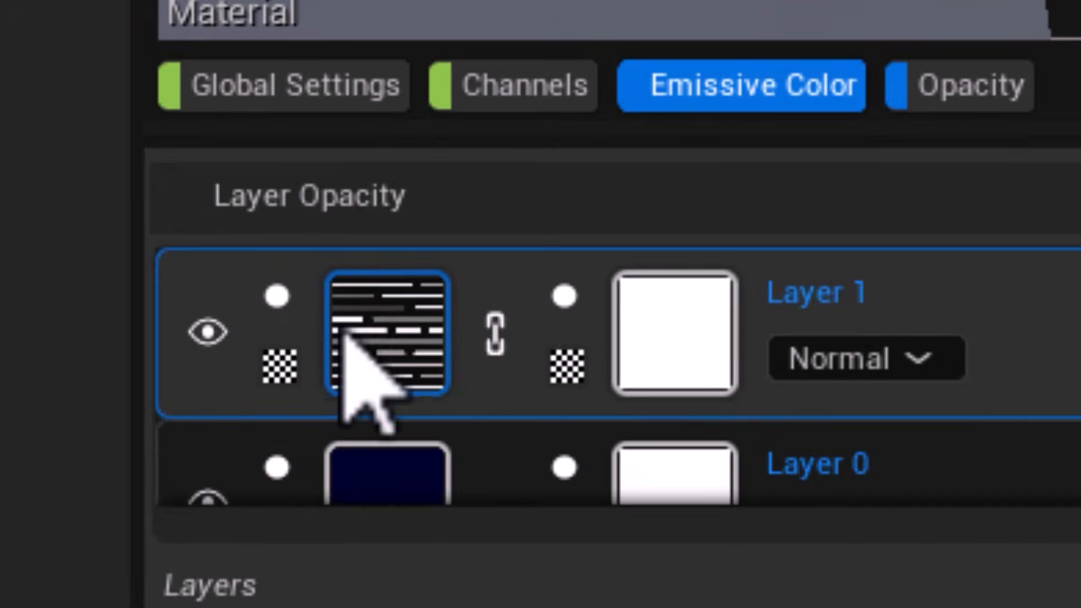
{"action": "mouse_move", "coordinate": [698, 345]}
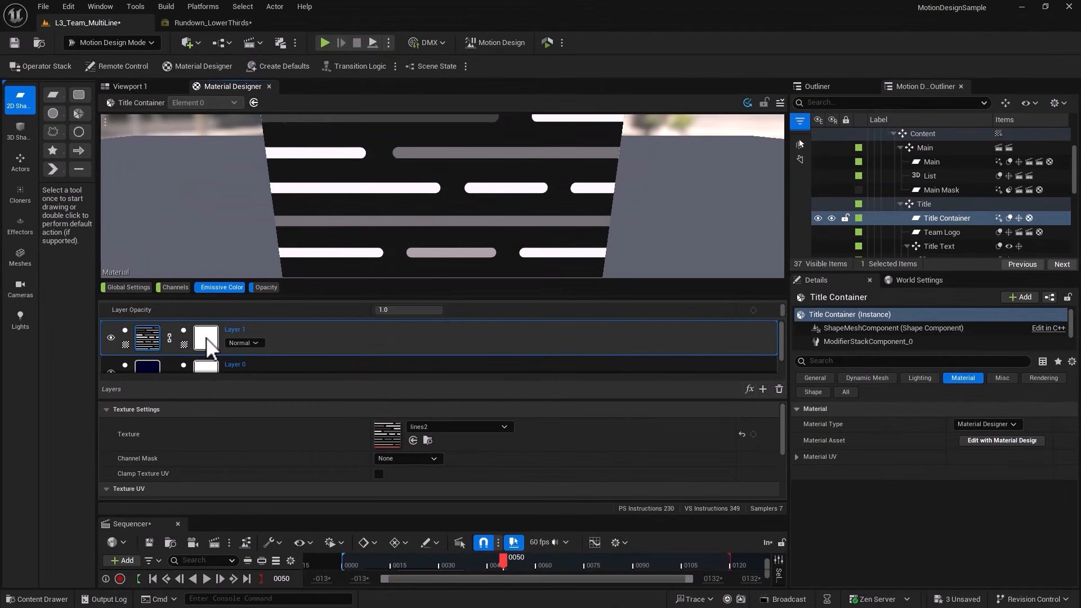
{"action": "left_click", "coordinate": [206, 337]}
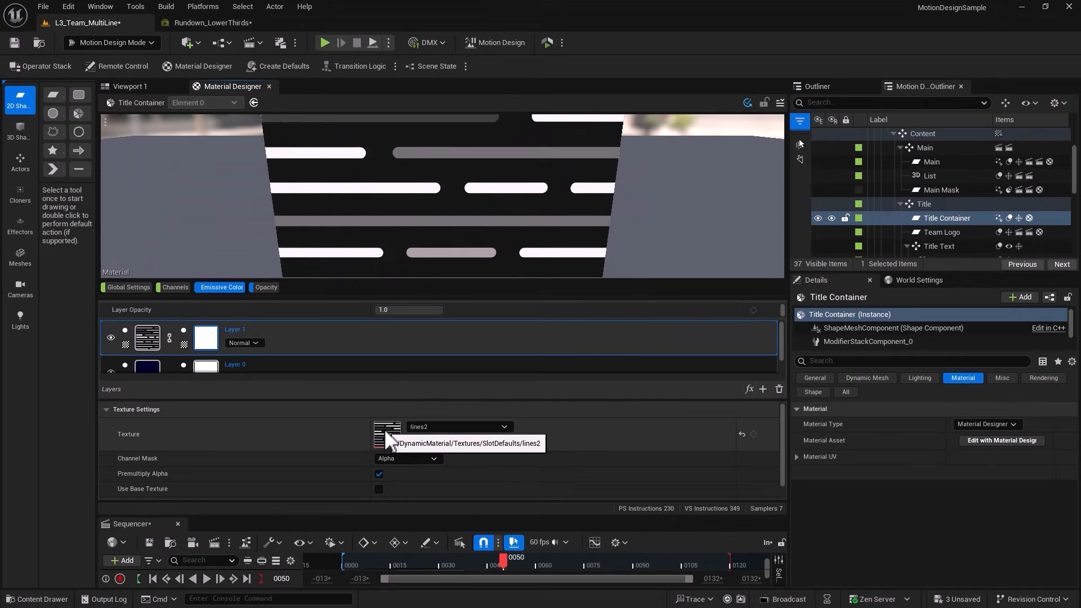
{"action": "left_click", "coordinate": [147, 340]}
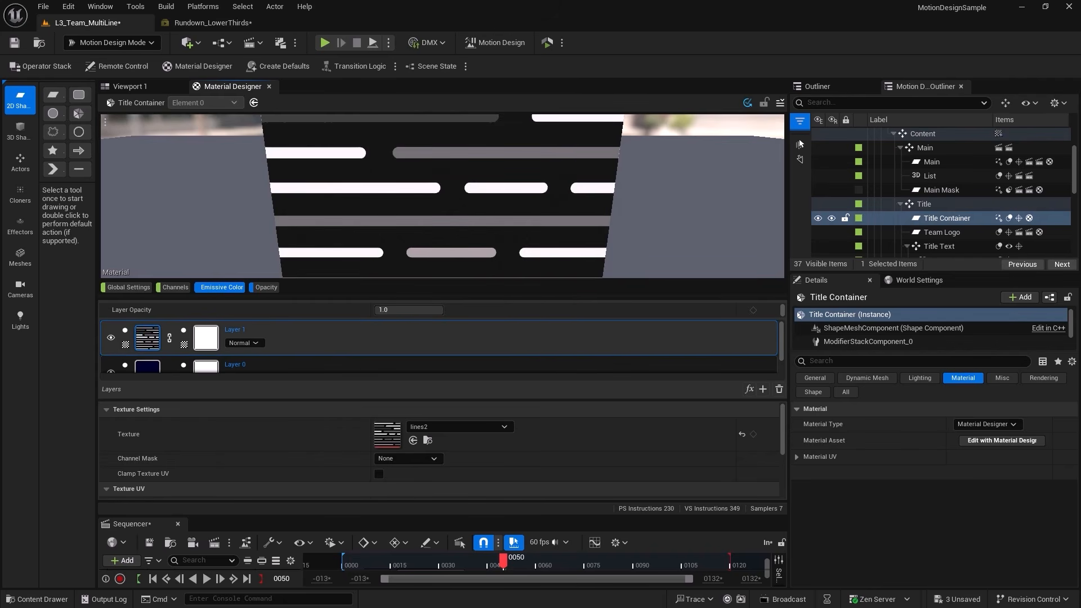
{"action": "left_click", "coordinate": [244, 342]}
{"action": "left_click", "coordinate": [304, 332]}
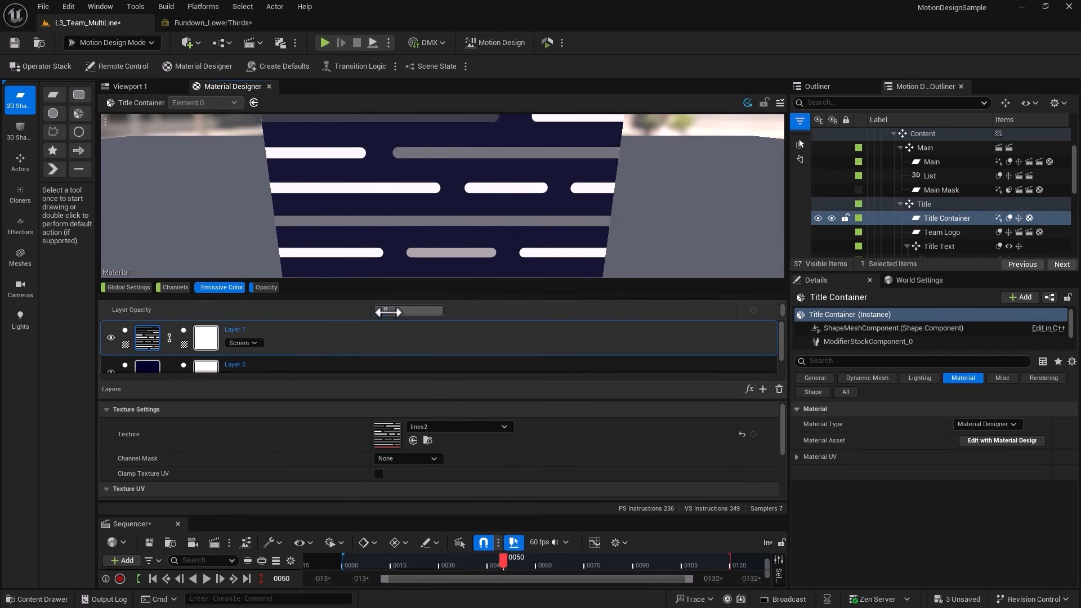
{"action": "type", "text": "0.1"}
{"action": "key", "text": "Return"}
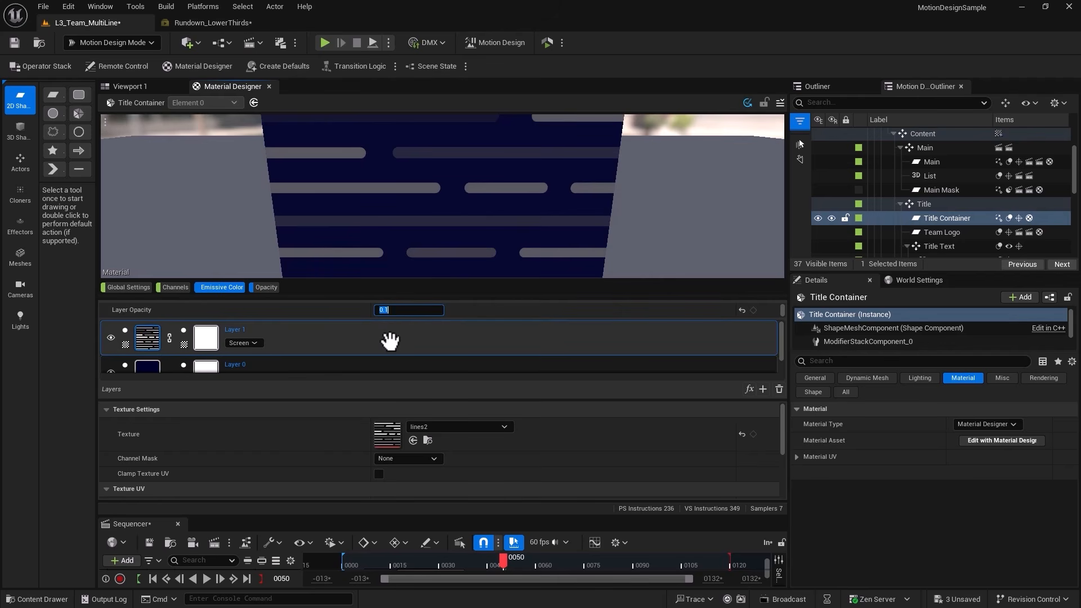
Set the lines2 texture's X offset to -0.5 and its tiling to 2.0 on both axes.
{"action": "scroll", "coordinate": [297, 446], "scroll_direction": "down", "scroll_amount": 2}
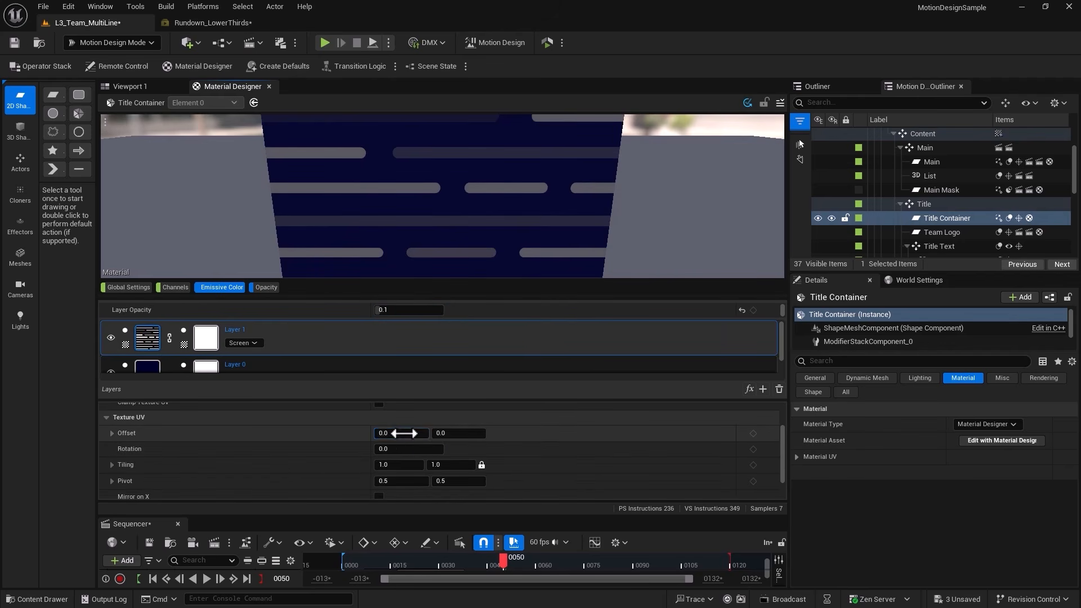
{"action": "left_click", "coordinate": [401, 433]}
{"action": "type", "text": "-0-0.5"}
{"action": "key", "text": "Return"}
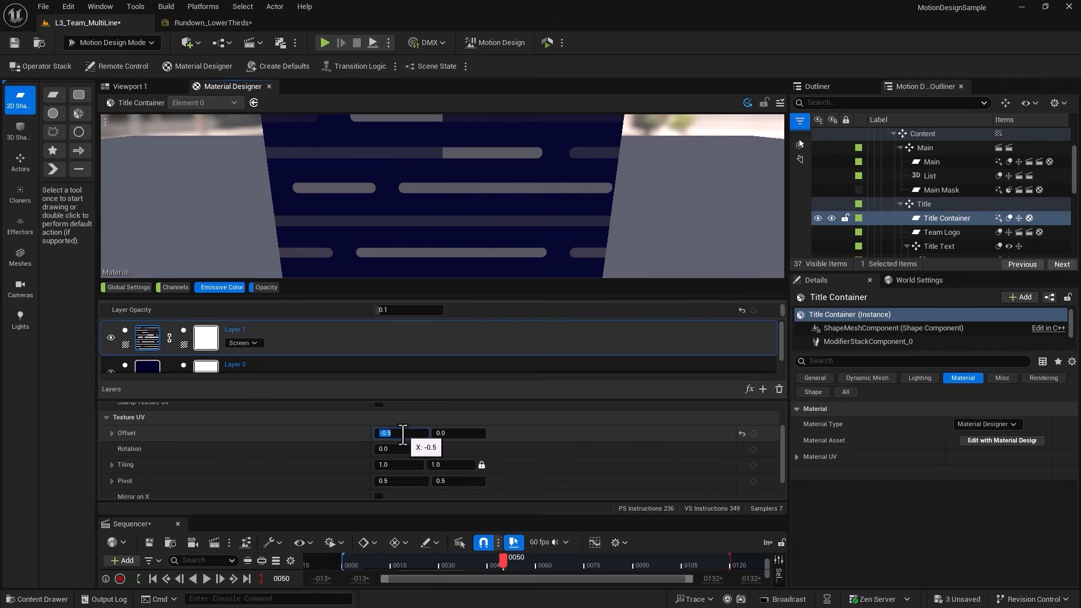
{"action": "left_click_drag", "start_coordinate": [405, 464], "coordinate": [444, 464]}
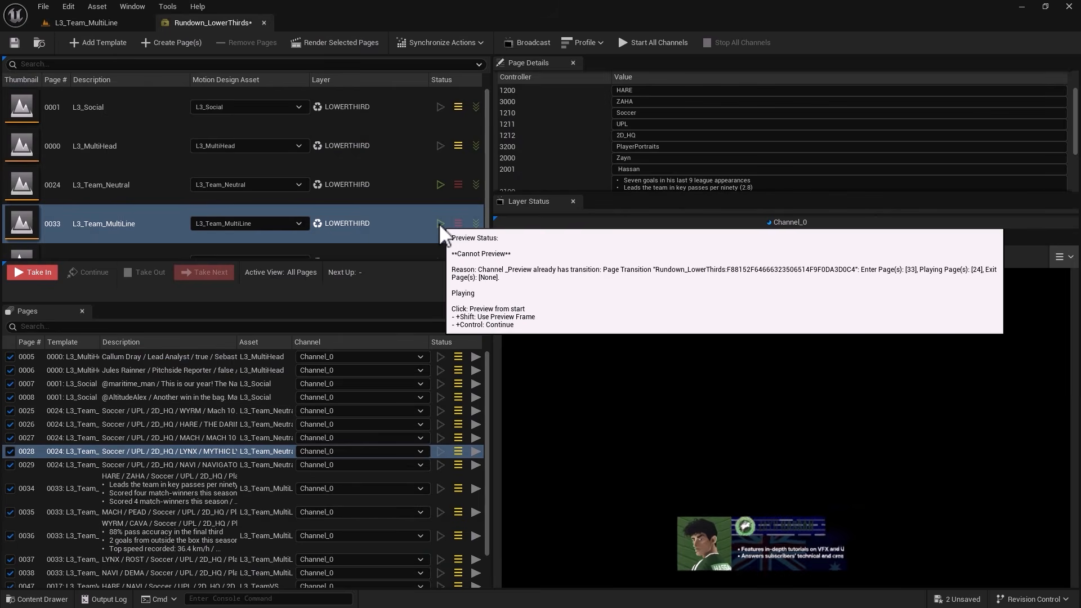
Save the level with the restyled title container and preview page 0033 in Rundown_LowerThirds.
{"action": "left_click", "coordinate": [440, 223]}
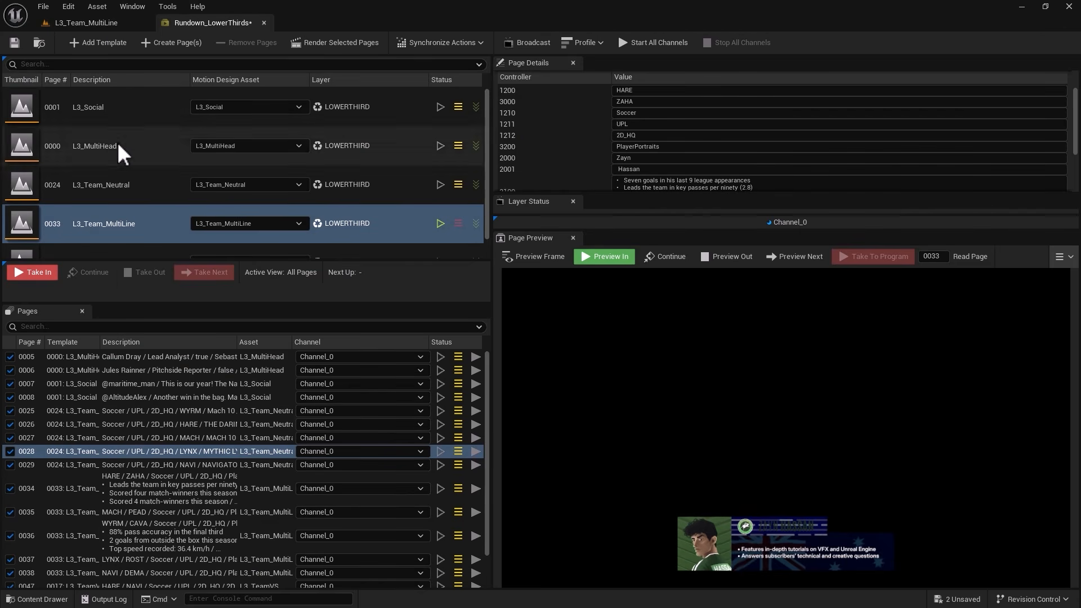
Add a Panner (UV) distortion to the Title Container's lines2 layer in L3_Team_MultiLine, with X speed 5.0 and X offset 0.024.
{"action": "left_click", "coordinate": [111, 25]}
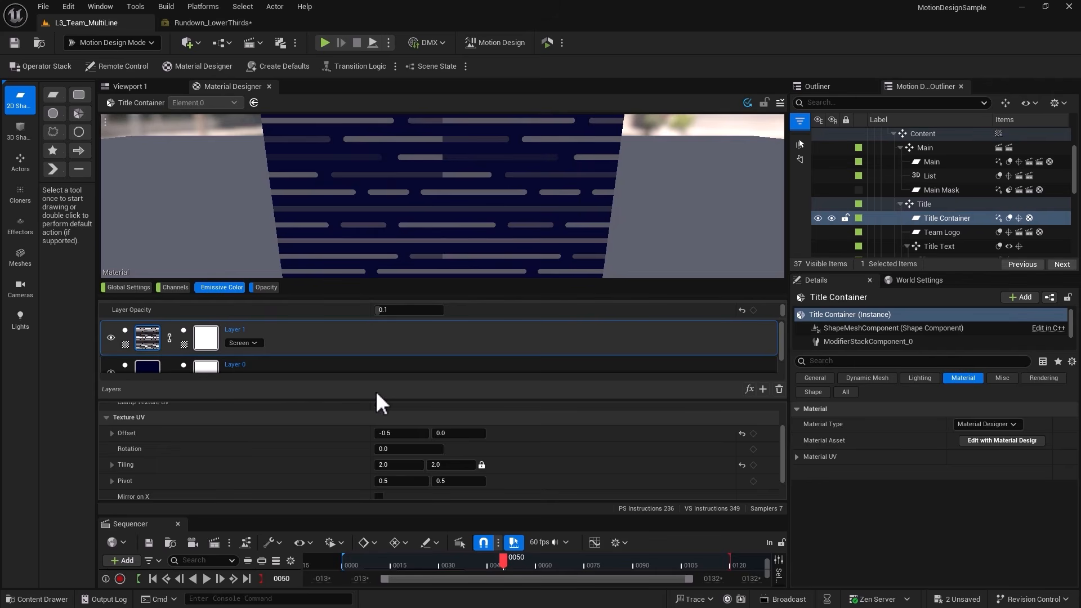
{"action": "left_click", "coordinate": [750, 391]}
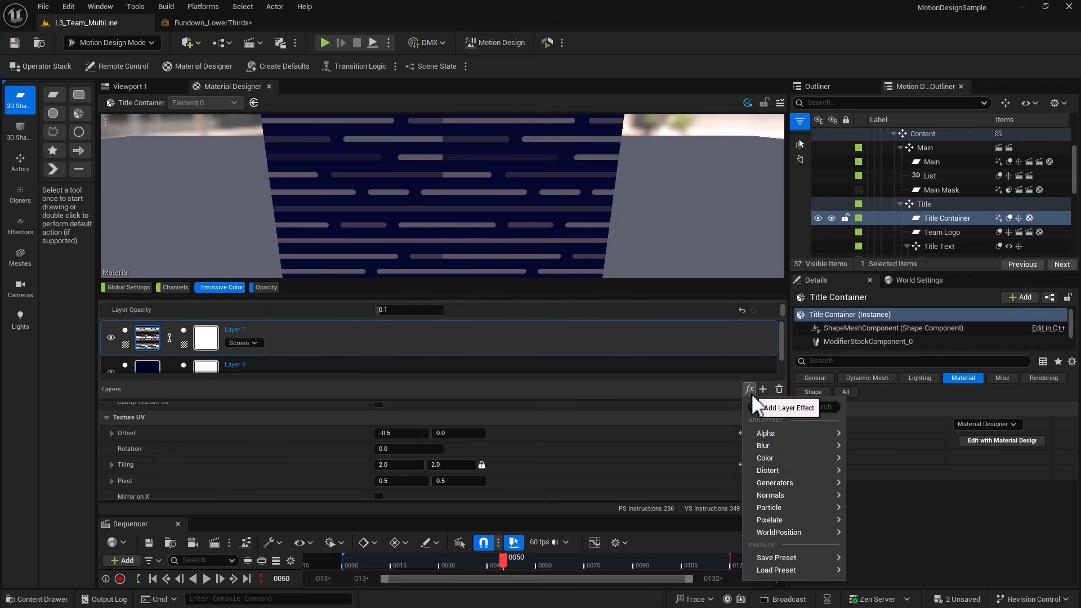
{"action": "mouse_move", "coordinate": [762, 472]}
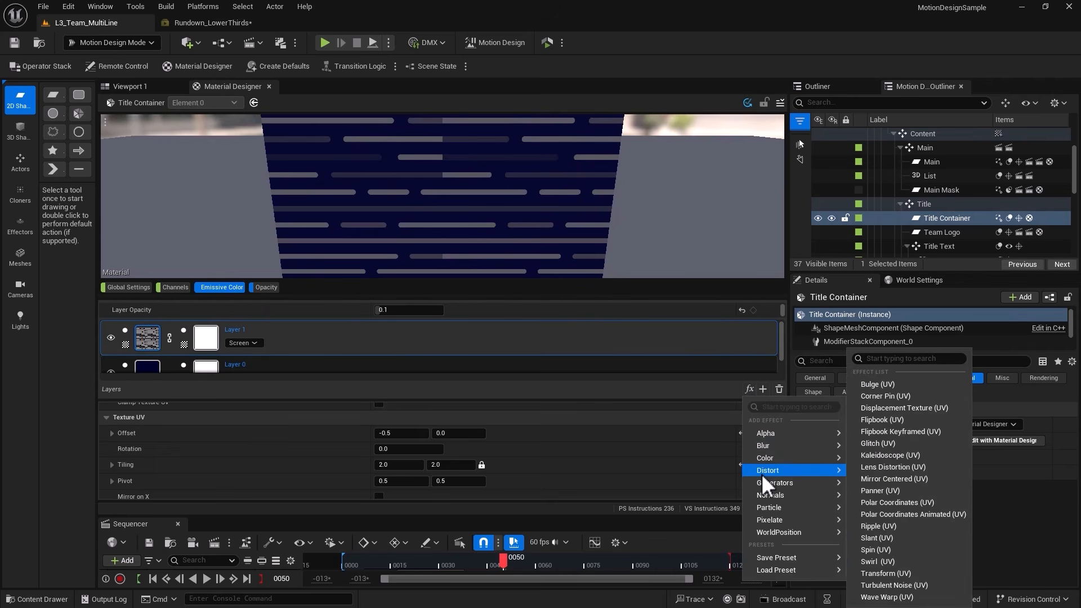
{"action": "left_click", "coordinate": [880, 491]}
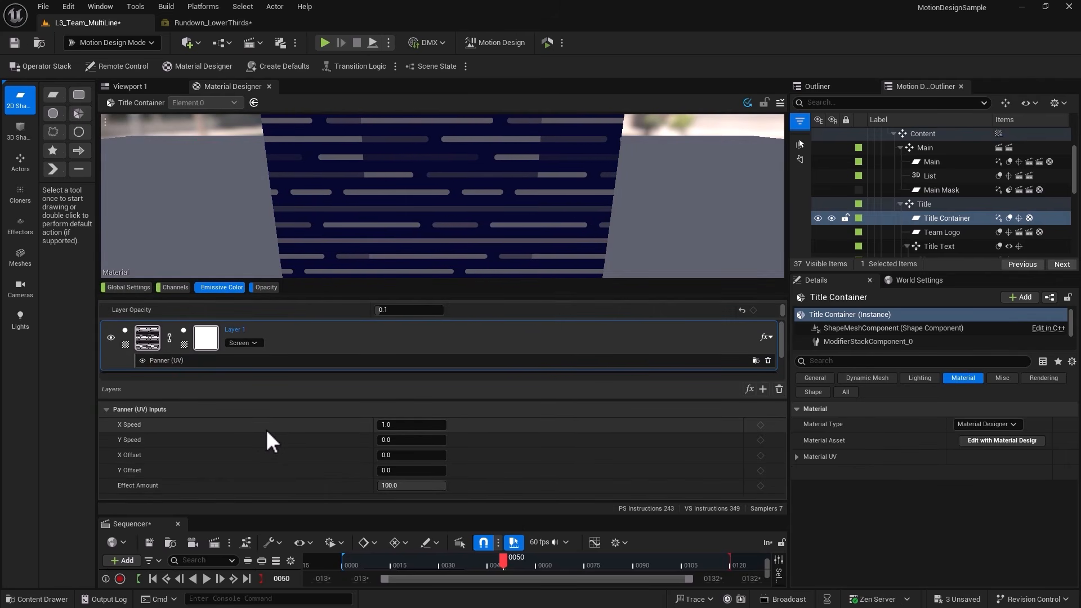
{"action": "left_click", "coordinate": [413, 426]}
{"action": "type", "text": "5"}
{"action": "key", "text": "Return"}
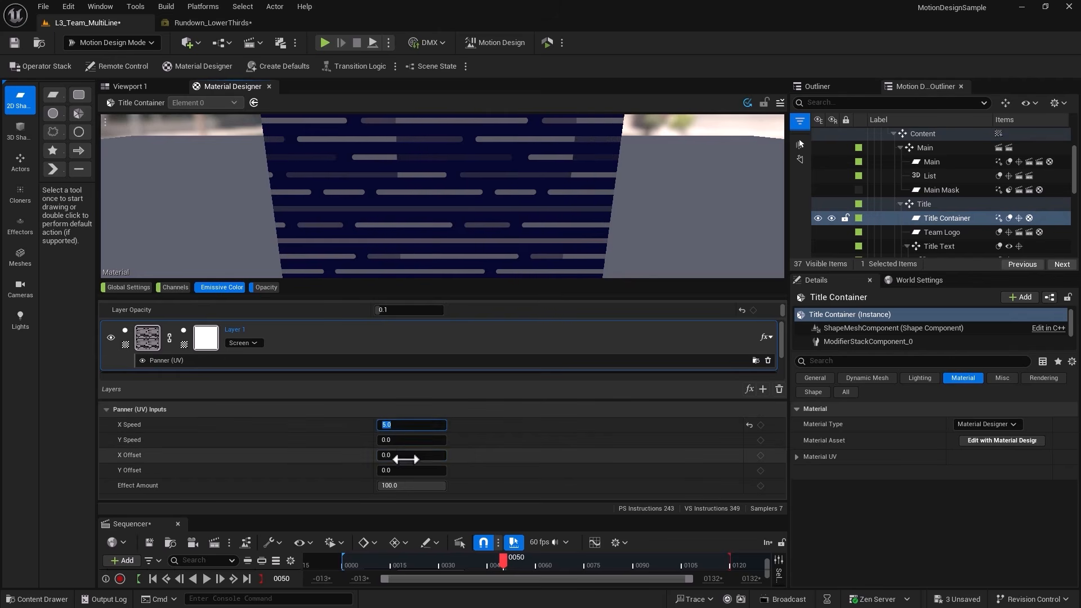
{"action": "left_click_drag", "start_coordinate": [401, 460], "coordinate": [402, 459]}
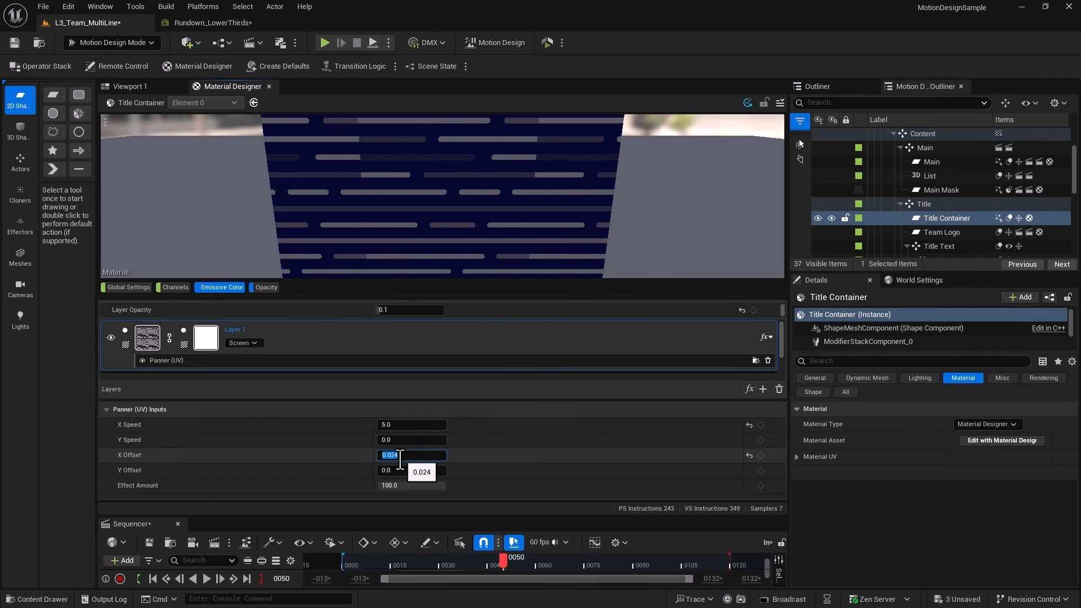
Set the rotation of the Title Container's lines2 texture to 130 degrees.
{"action": "left_click", "coordinate": [146, 339]}
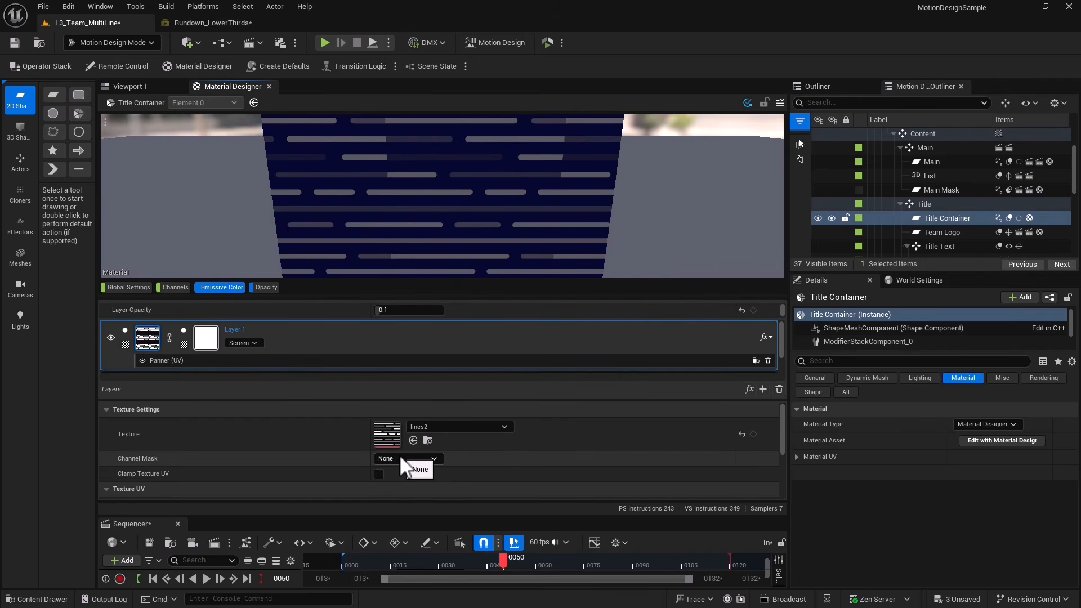
{"action": "scroll", "coordinate": [401, 457], "scroll_direction": "down", "scroll_amount": 3}
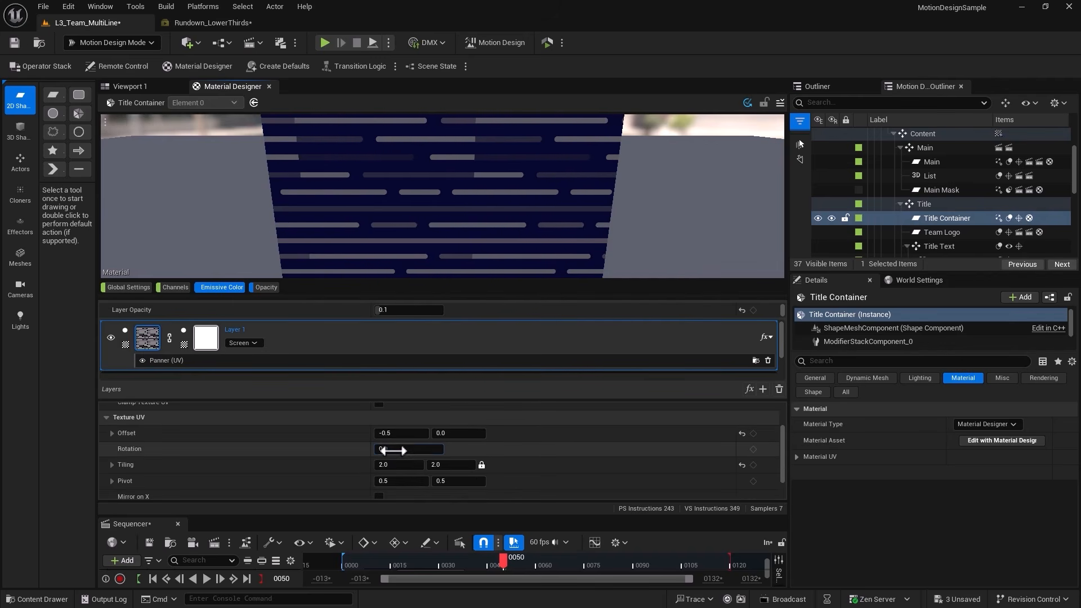
{"action": "left_click", "coordinate": [393, 450]}
{"action": "type", "text": "130"}
{"action": "key", "text": "Return"}
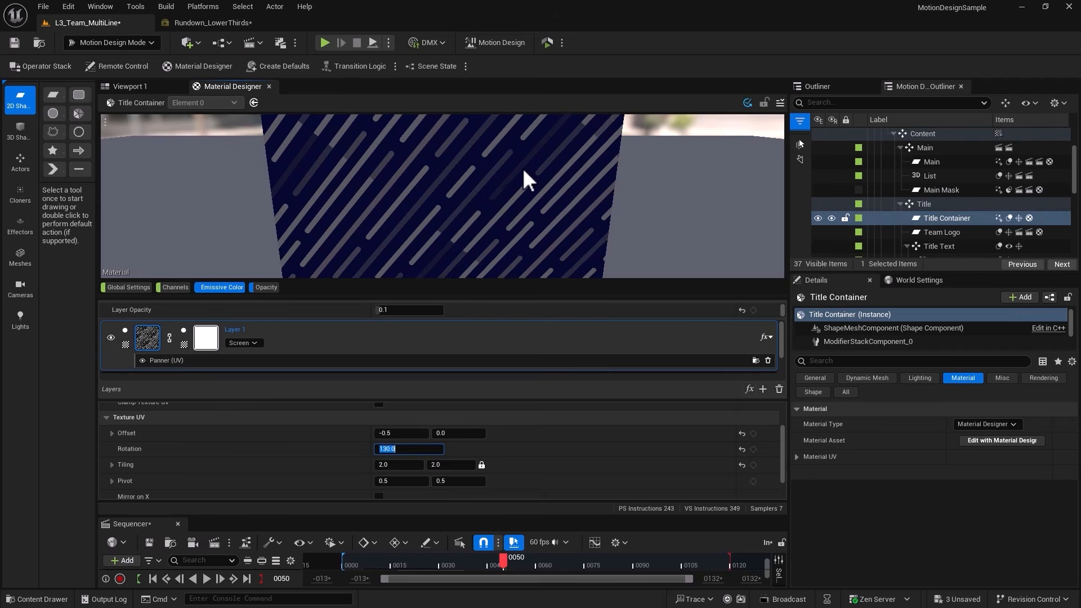
Set the lines2 layer's opacity to 0.01 and save the level.
{"action": "left_click", "coordinate": [394, 310]}
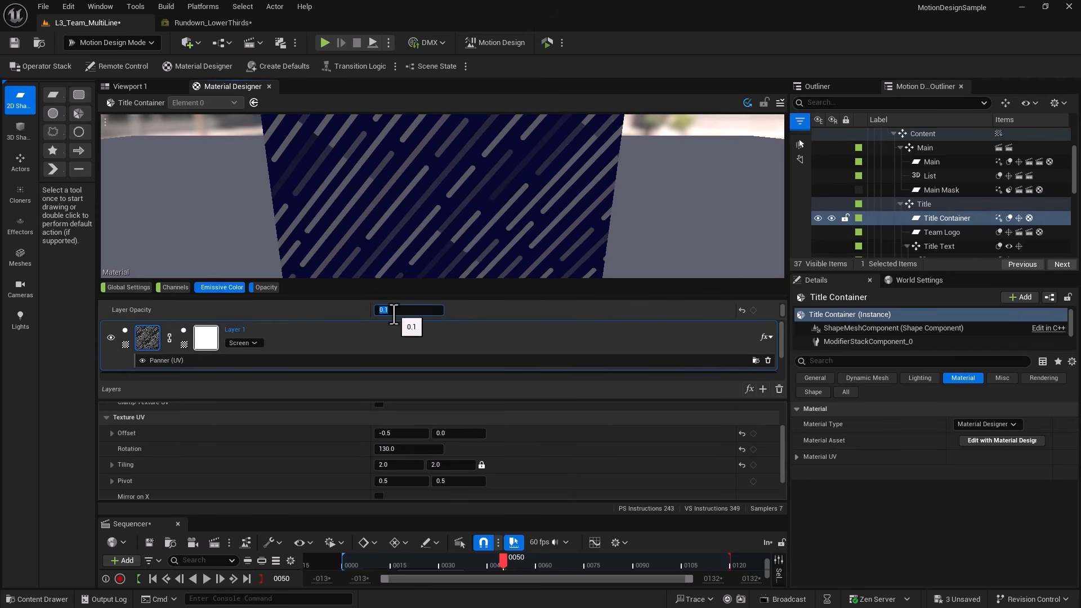
{"action": "type", "text": "0.01"}
{"action": "key", "text": "Return"}
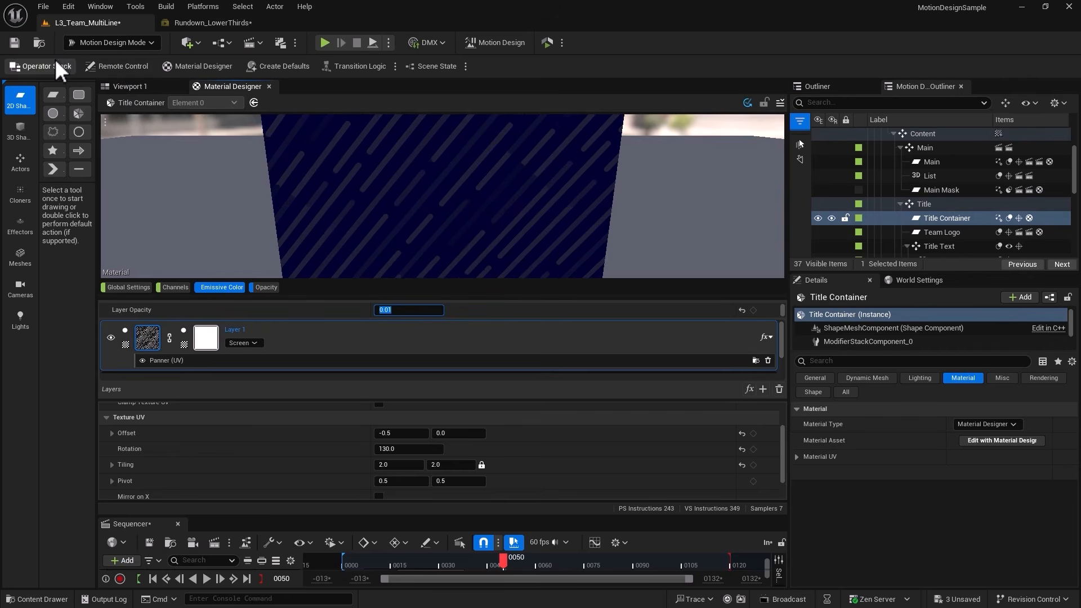
{"action": "left_click", "coordinate": [14, 43]}
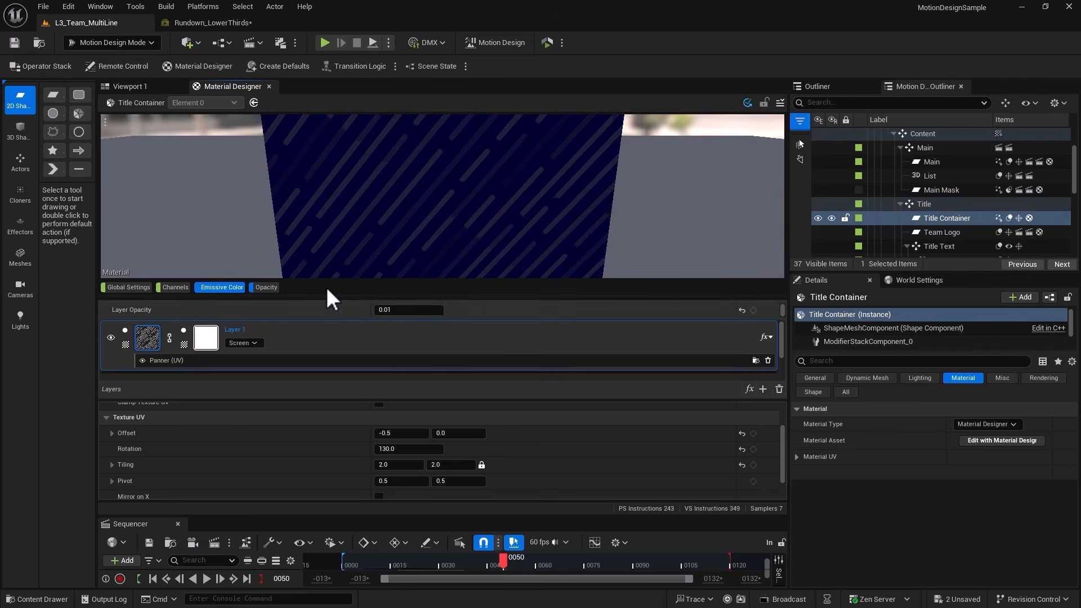
Replace the texture in the Team Logo shape's emissive color layer with the UAI image.
{"action": "left_click", "coordinate": [937, 233]}
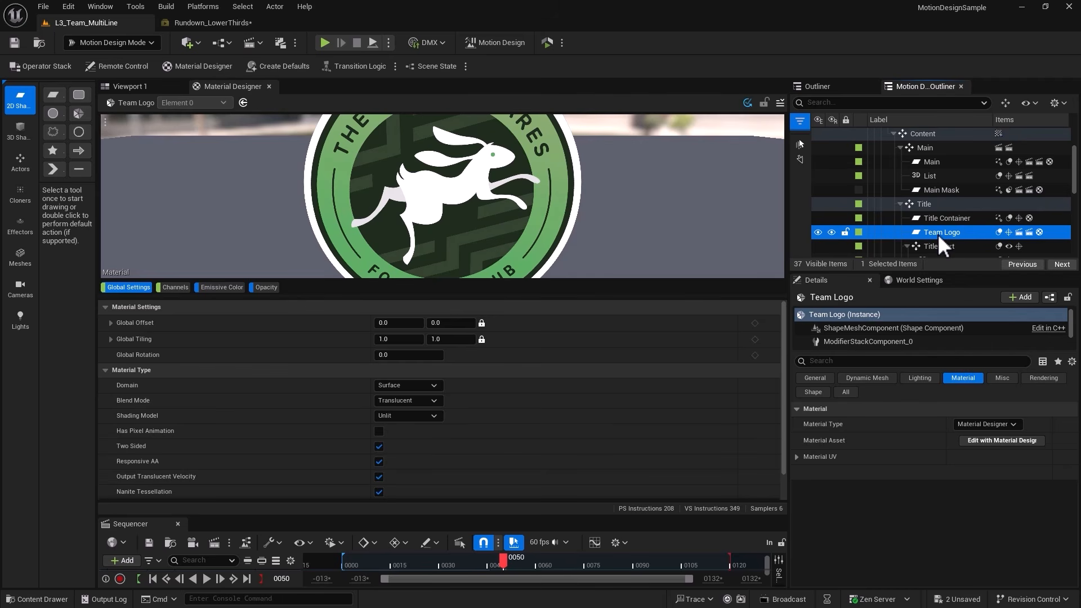
{"action": "left_click", "coordinate": [222, 287]}
{"action": "left_click", "coordinate": [413, 440]}
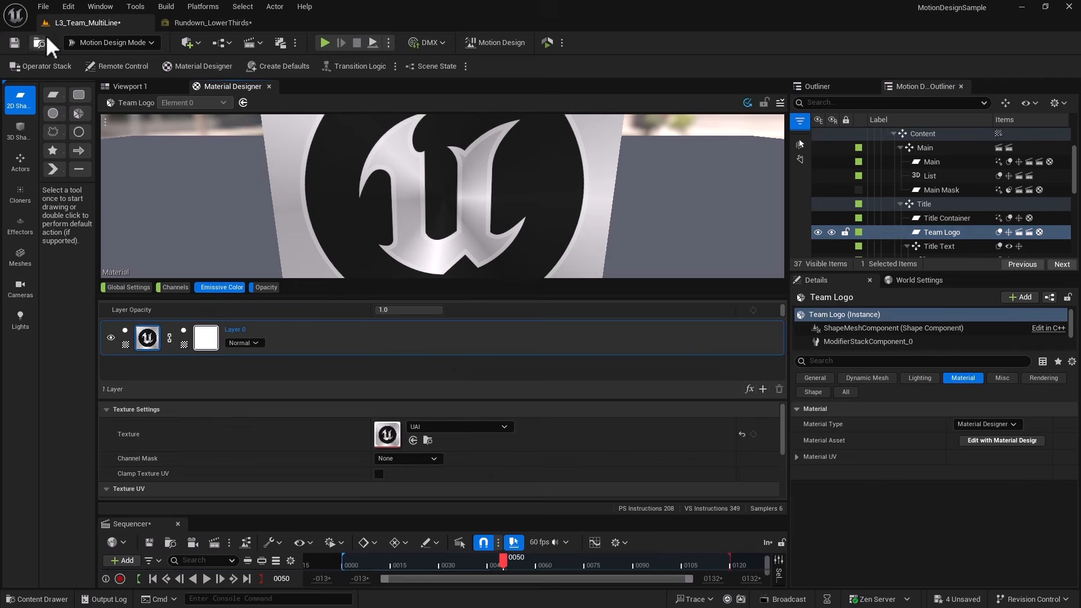
Clamp the Team Logo's texture UV, and set its tiling to 0.85 on both axes and its offset to 0.07 in X and 0.1 in Y.
{"action": "scroll", "coordinate": [313, 446], "scroll_direction": "down", "scroll_amount": 3}
{"action": "left_click_drag", "start_coordinate": [397, 433], "coordinate": [386, 435]}
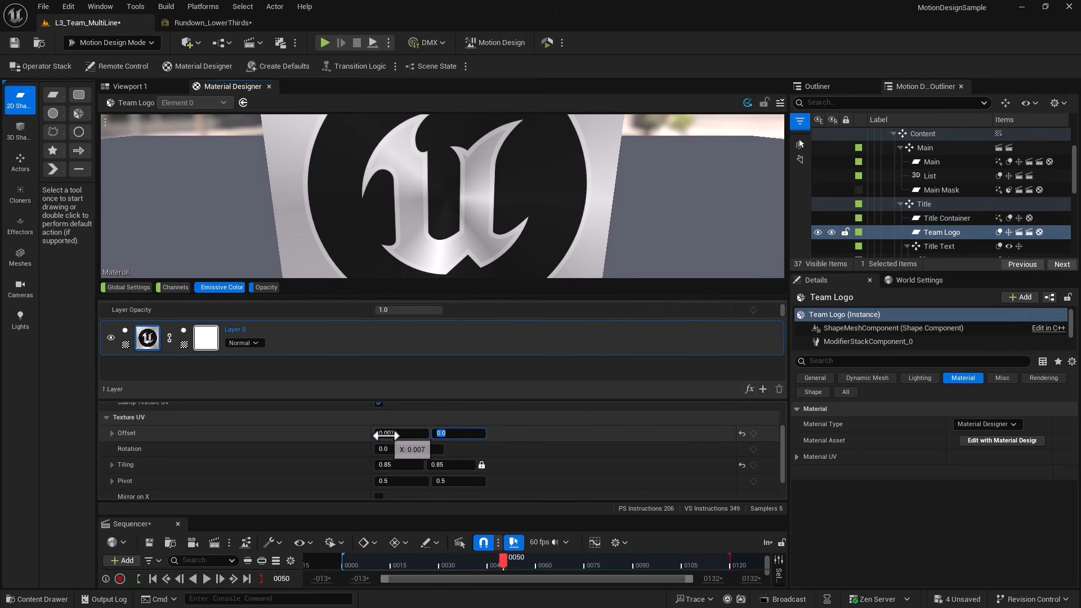
{"action": "left_click", "coordinate": [387, 435]}
{"action": "type", "text": "0.07"}
{"action": "key", "text": "Return"}
{"action": "left_click", "coordinate": [451, 434]}
{"action": "type", "text": "0.1"}
{"action": "key", "text": "Return"}
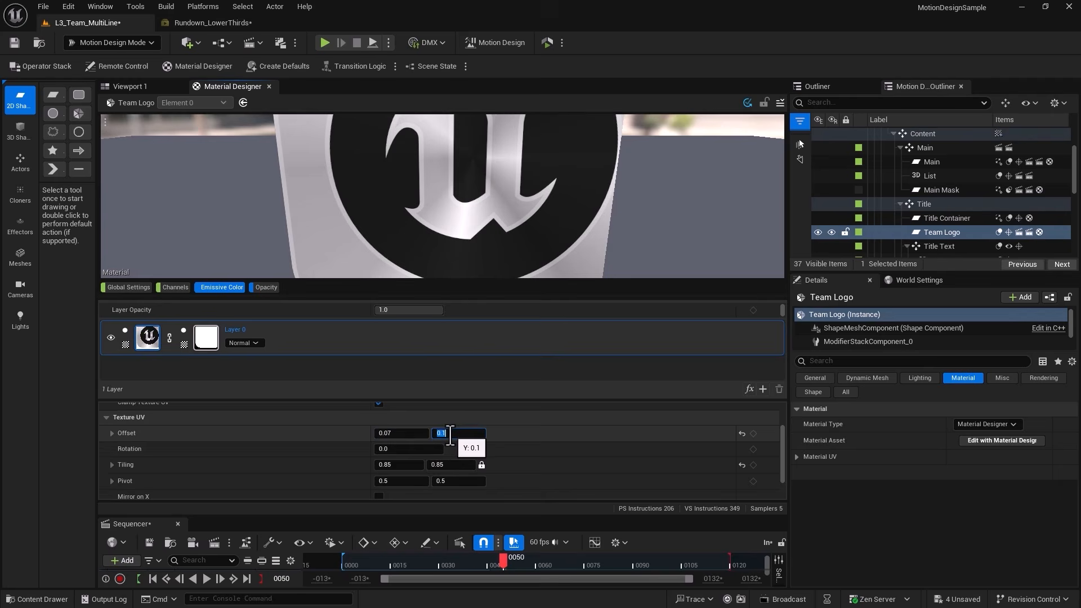
Replace the text of the Title_2 object with the presenter's last name.
{"action": "scroll", "coordinate": [940, 214], "scroll_direction": "down", "scroll_amount": 3}
{"action": "left_click", "coordinate": [942, 189]}
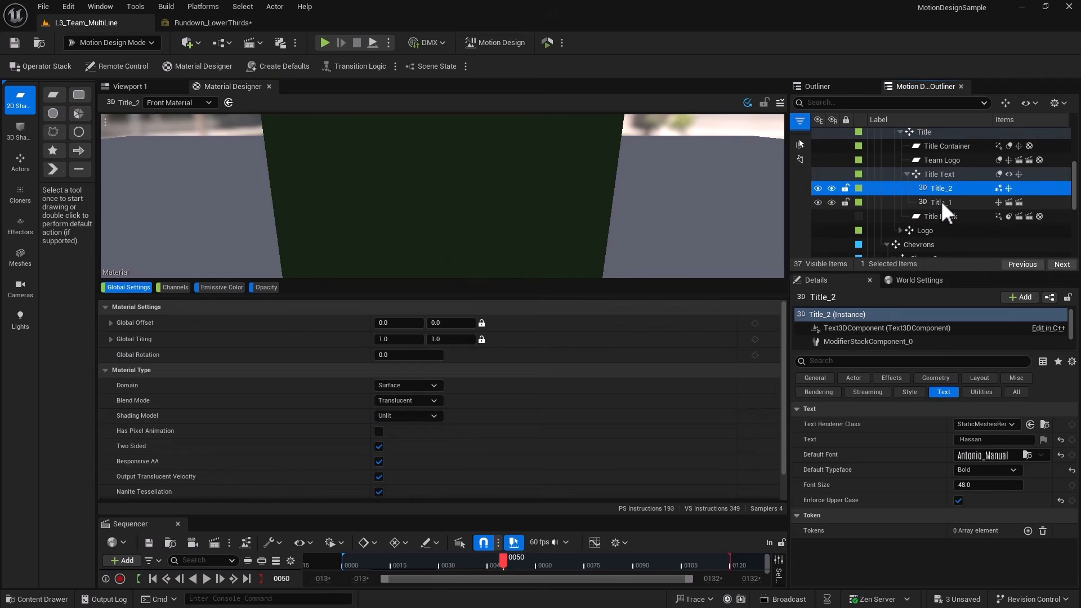
{"action": "left_click", "coordinate": [980, 439]}
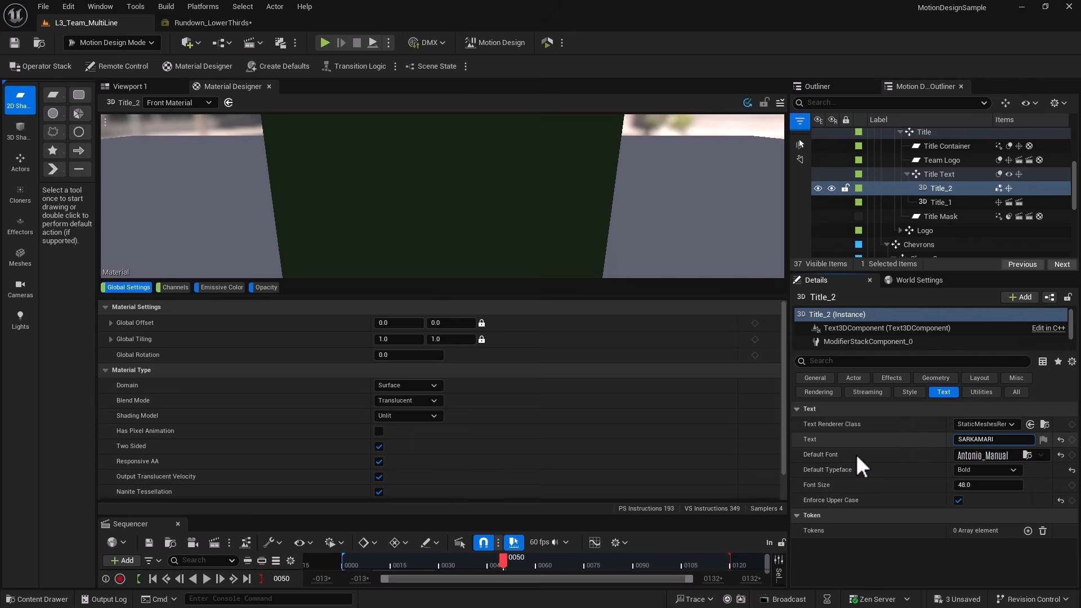
Change the material style of the Title_1 and Title_2 texts, and save the level.
{"action": "left_click", "coordinate": [941, 202]}
{"action": "left_click", "coordinate": [909, 391]}
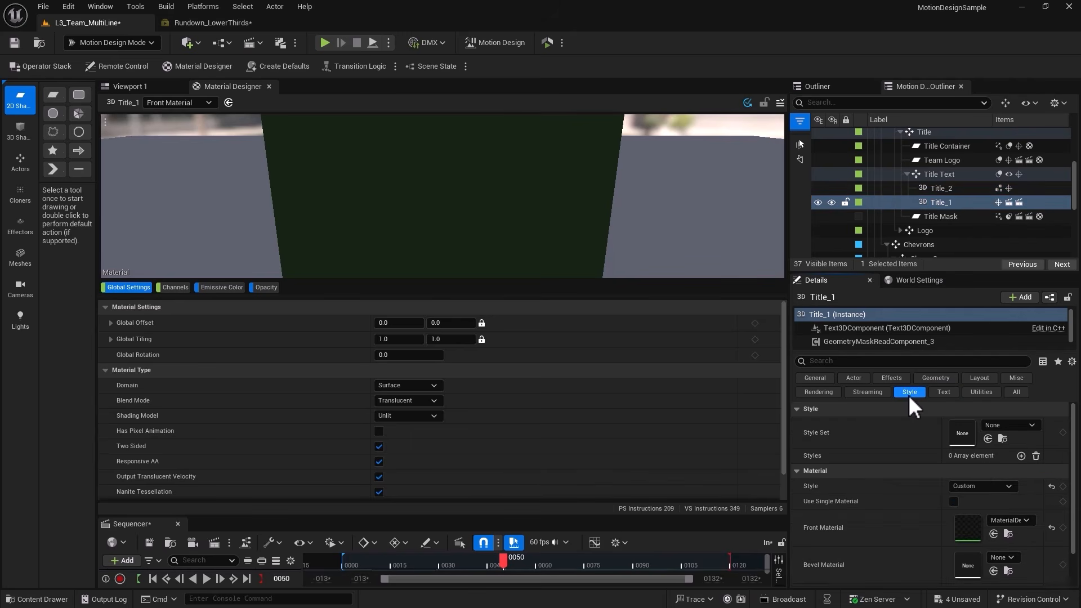
{"action": "left_click", "coordinate": [978, 486]}
{"action": "left_click", "coordinate": [965, 499]}
{"action": "left_click", "coordinate": [942, 189]}
{"action": "left_click", "coordinate": [941, 203]}
{"action": "left_click", "coordinate": [941, 188]}
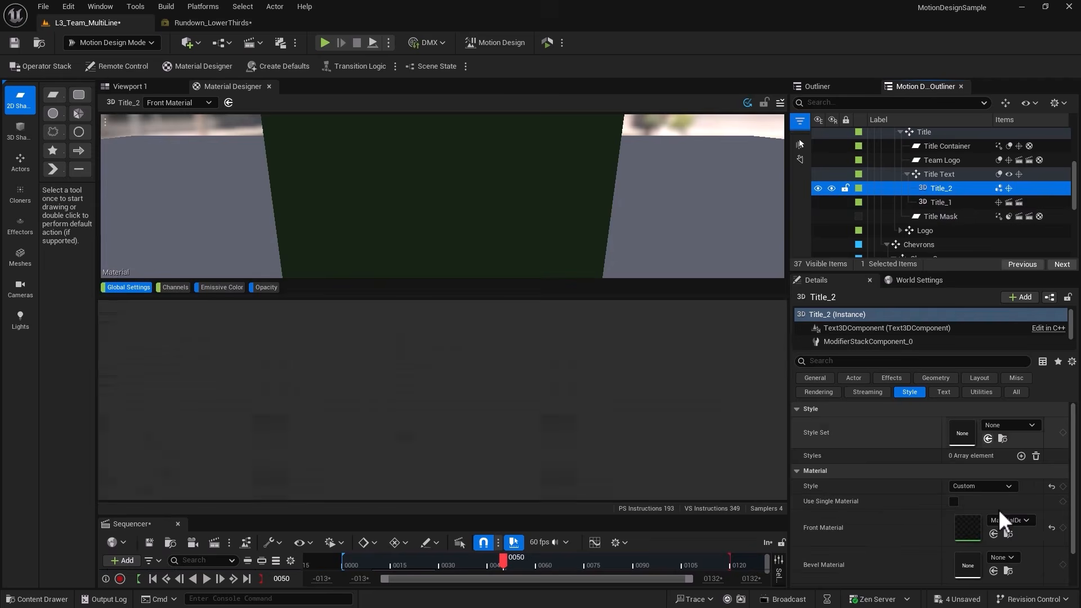
{"action": "left_click", "coordinate": [15, 42]}
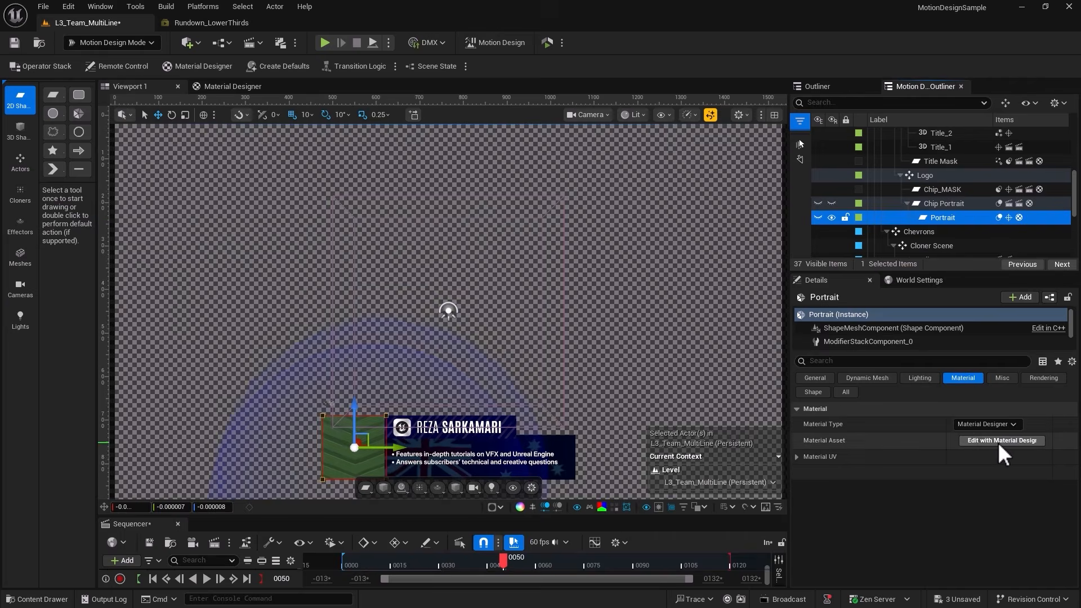
Open the Portrait shape in Material Designer and replace its emissive color texture with the Logo_-_Green image.
{"action": "left_click", "coordinate": [994, 441]}
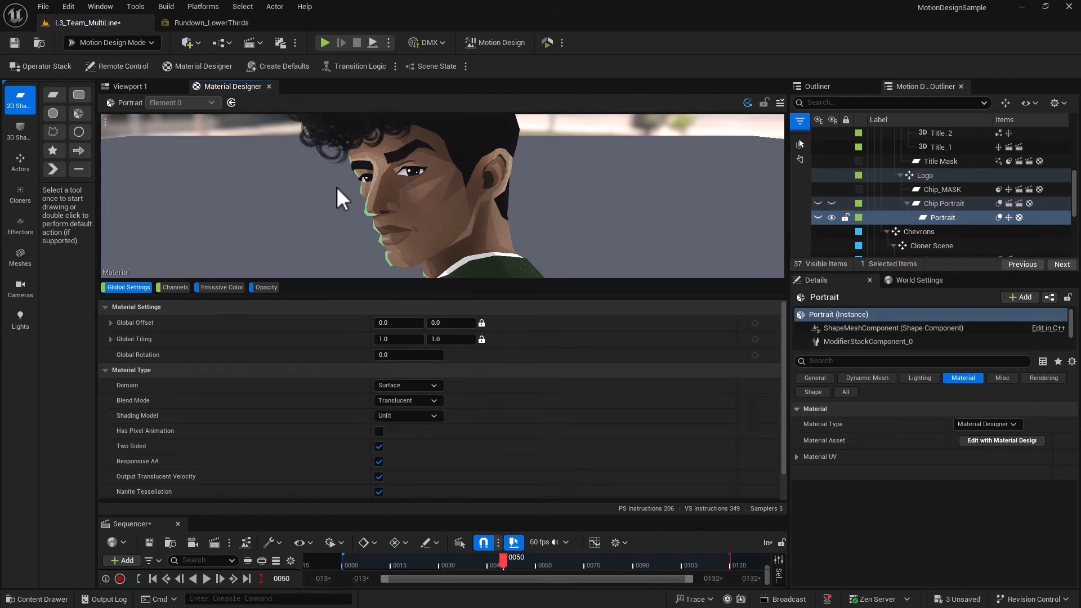
{"action": "left_click", "coordinate": [223, 288]}
{"action": "left_click", "coordinate": [743, 433]}
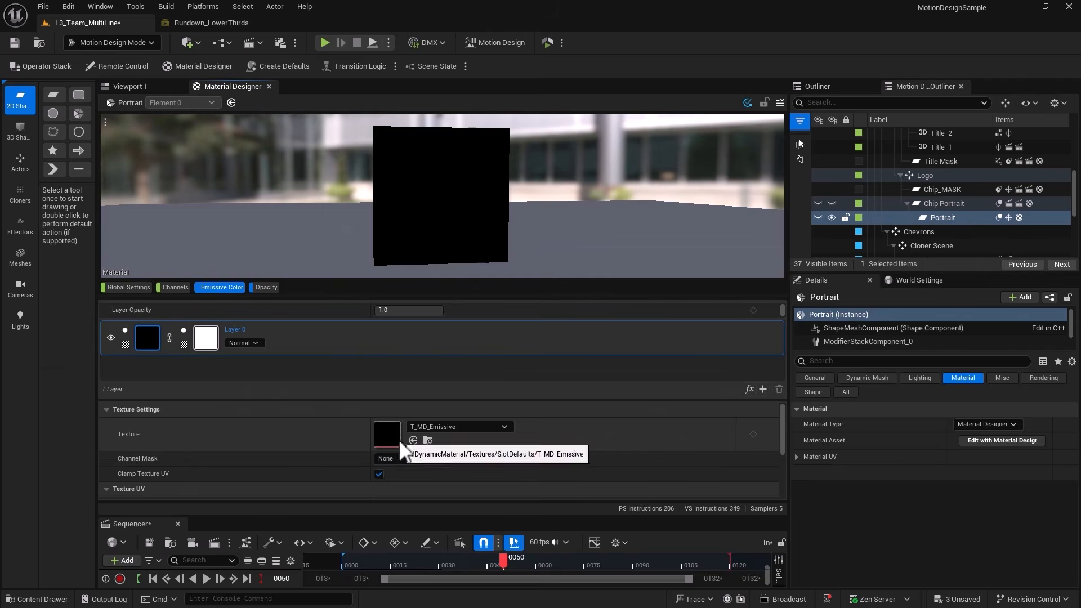
{"action": "left_click", "coordinate": [428, 440]}
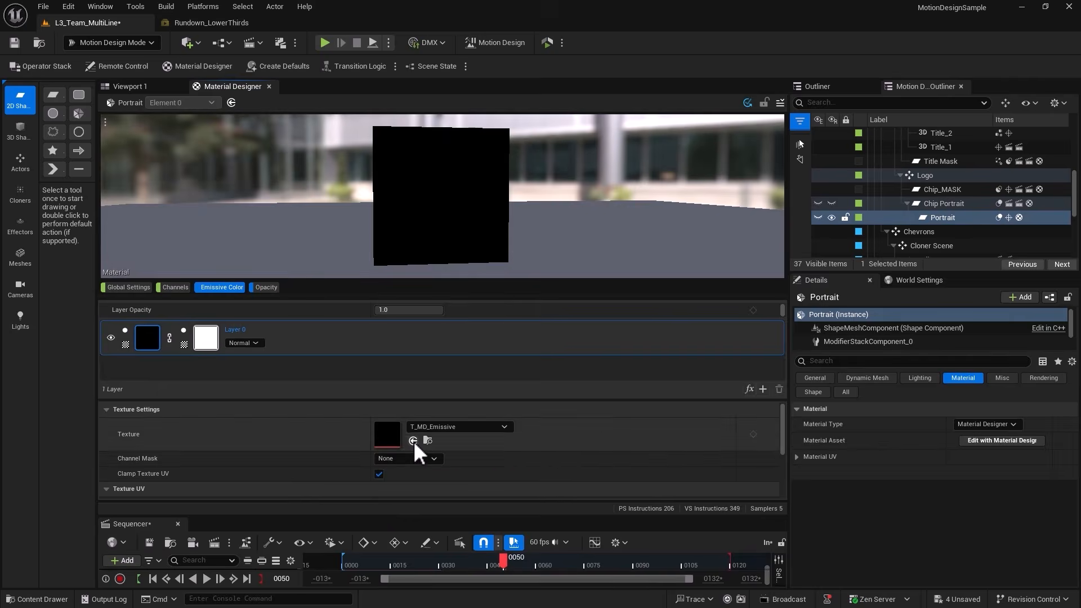
{"action": "left_click", "coordinate": [413, 441]}
Set the Portrait logo texture's tiling to 1.053 in X and 1.34 in Y, and adjust its vertical texture offset and global X offset.
{"action": "scroll", "coordinate": [403, 461], "scroll_direction": "down", "scroll_amount": 3}
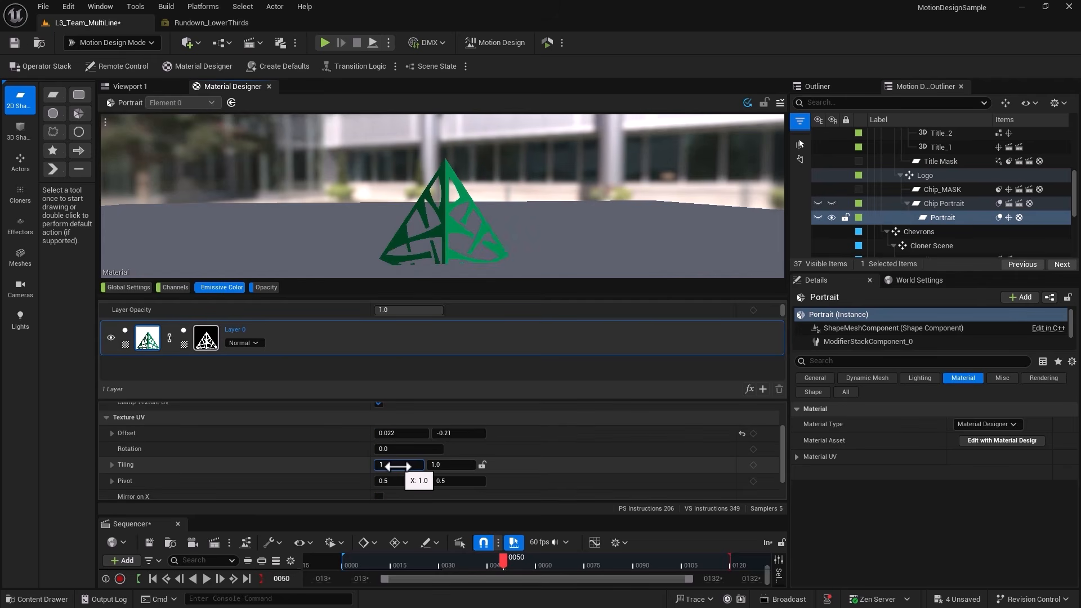
{"action": "left_click", "coordinate": [448, 466]}
{"action": "type", "text": "1.34"}
{"action": "key", "text": "Return"}
{"action": "scroll", "coordinate": [452, 459], "scroll_direction": "up", "scroll_amount": 1}
{"action": "left_click", "coordinate": [445, 453]}
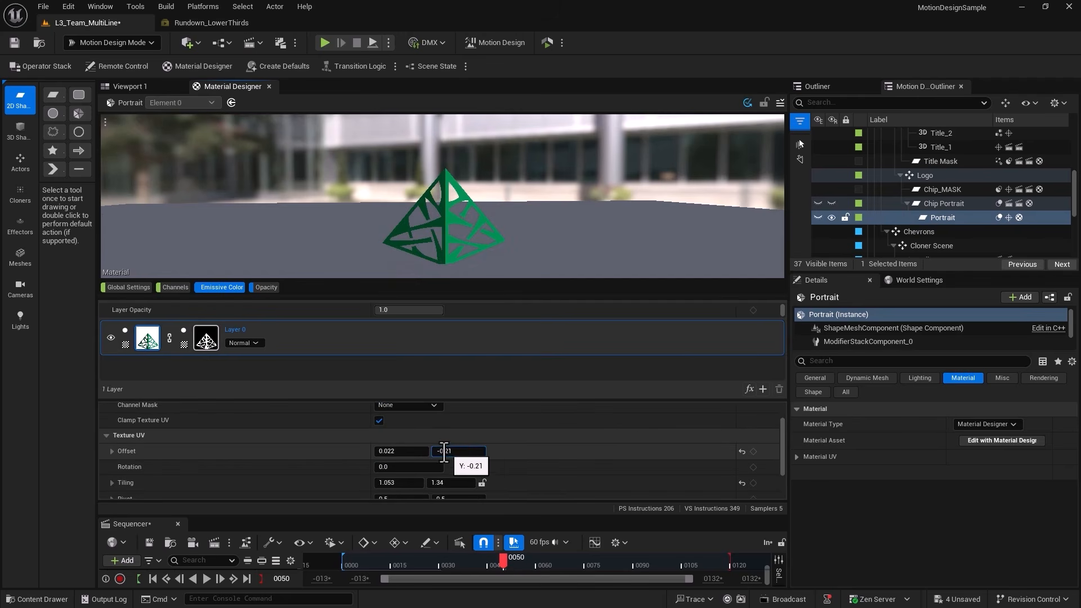
{"action": "left_click_drag", "start_coordinate": [445, 453], "coordinate": [474, 456]}
{"action": "type", "text": "011"}
{"action": "key", "text": "Return"}
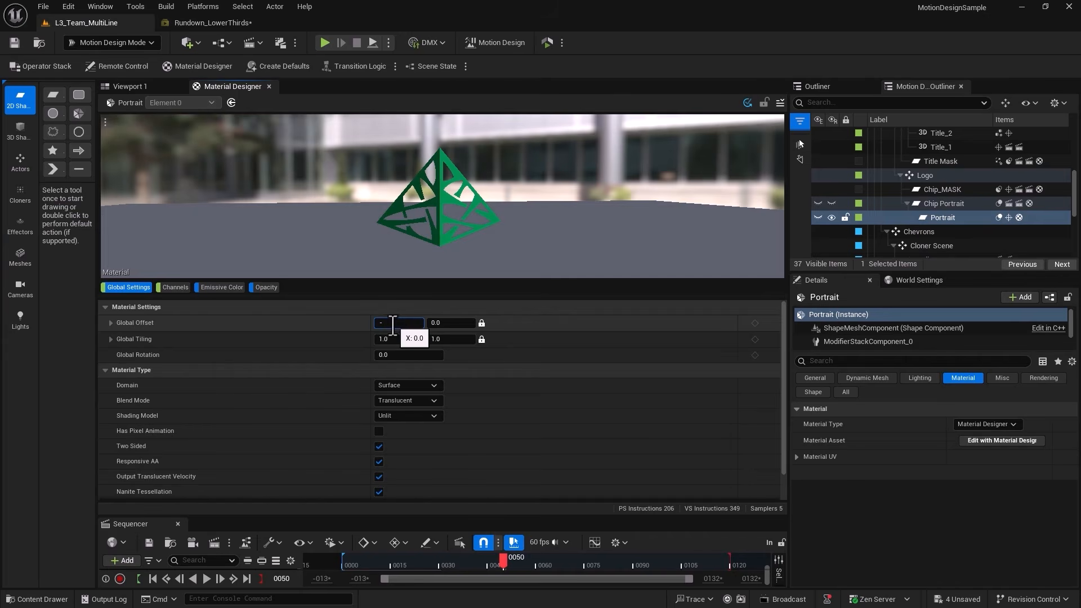
{"action": "key", "text": "Return"}
Add a Glow effect to the Portrait's logo layer and set its glow amount to 1.5.
{"action": "left_click", "coordinate": [222, 287]}
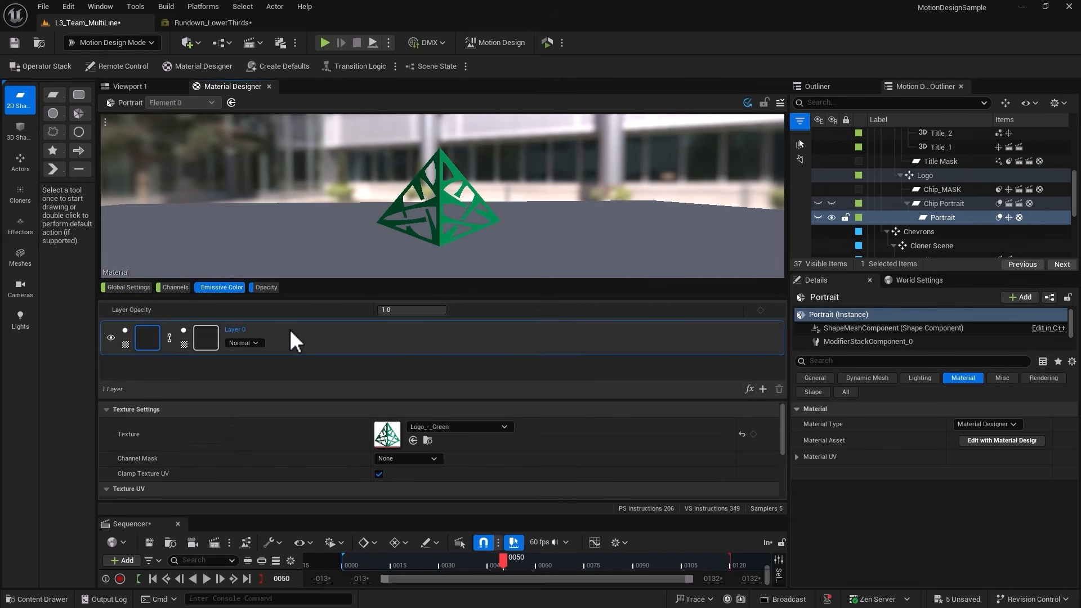
{"action": "left_click", "coordinate": [762, 389]}
{"action": "mouse_move", "coordinate": [772, 454]}
{"action": "left_click", "coordinate": [929, 445]}
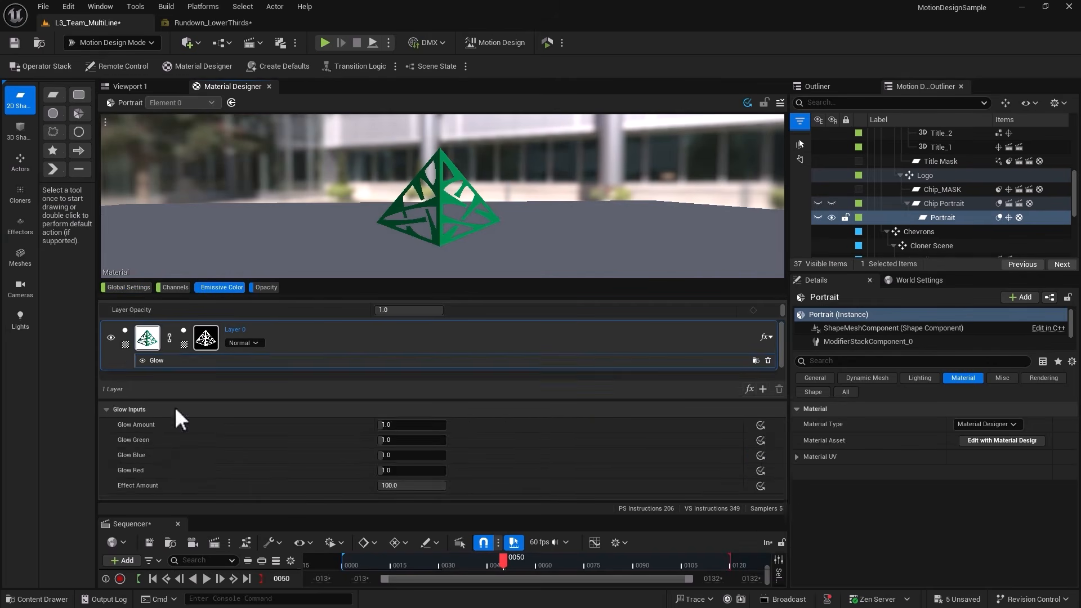
{"action": "left_click", "coordinate": [400, 427]}
{"action": "type", "text": "2"}
{"action": "key", "text": "Return"}
{"action": "type", "text": "1"}
{"action": "key", "text": "Return"}
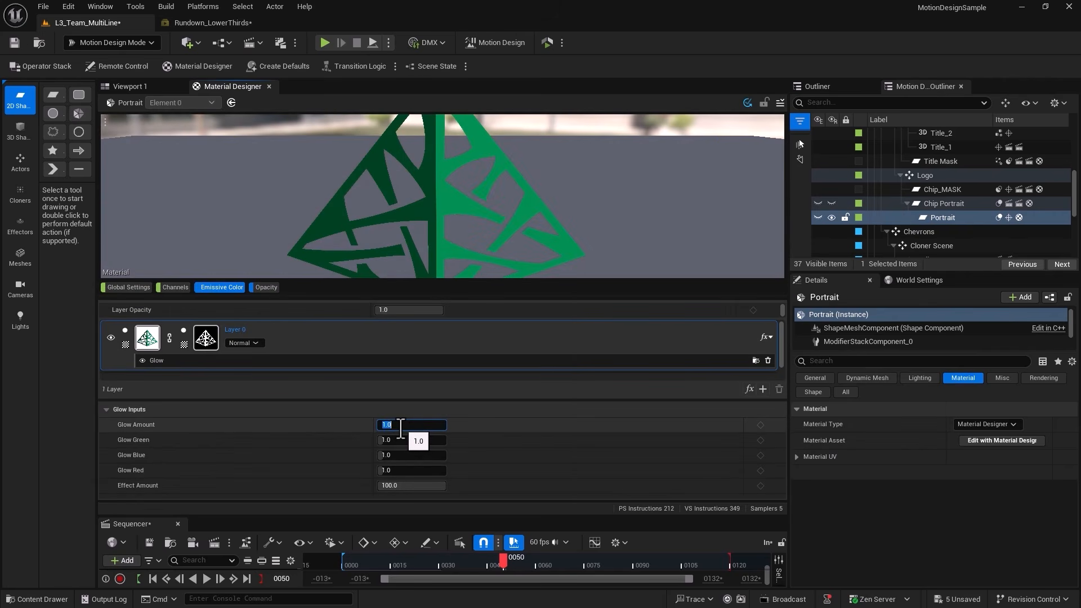
{"action": "type", "text": "1.5"}
{"action": "key", "text": "Return"}
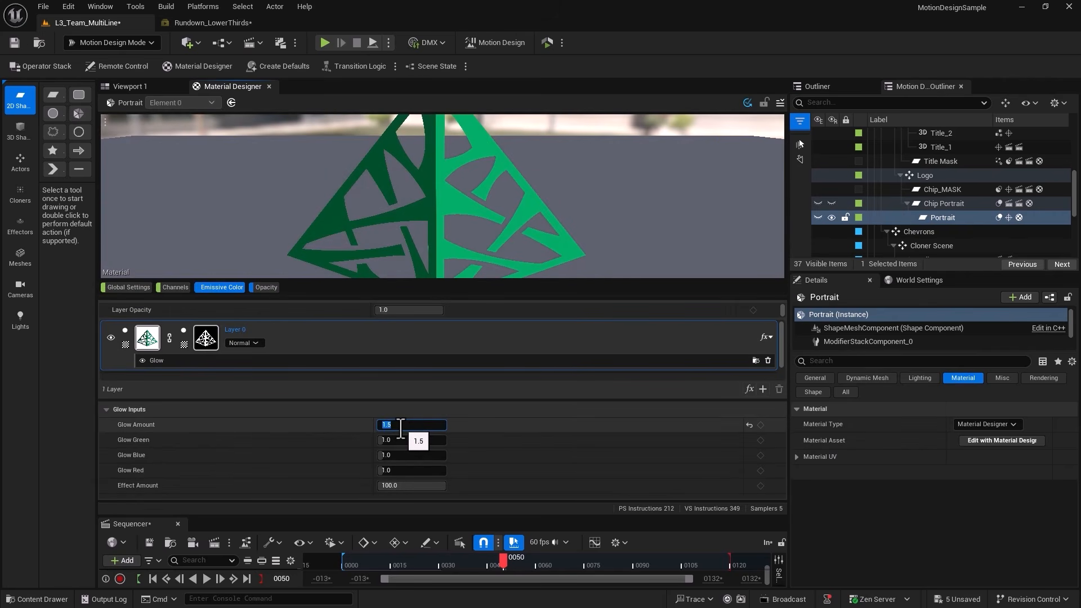
Add a Ripple (UV) distortion to the Portrait's logo layer with frequency 1.0, speed 3.0 and effect amount 60.0, and save the level.
{"action": "left_click", "coordinate": [750, 389]}
{"action": "mouse_move", "coordinate": [766, 468]}
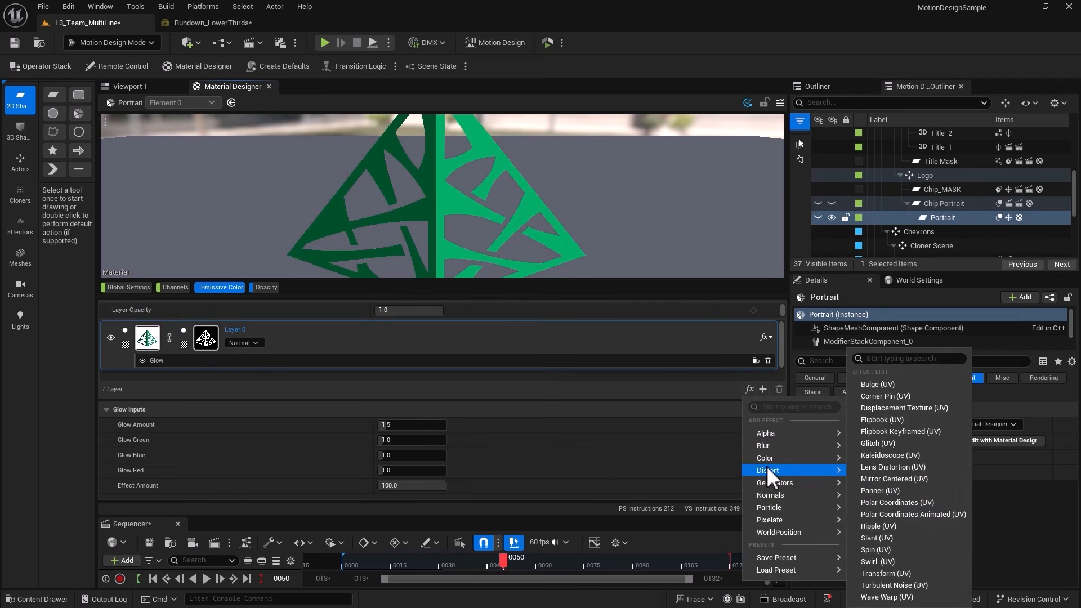
{"action": "left_click", "coordinate": [878, 526]}
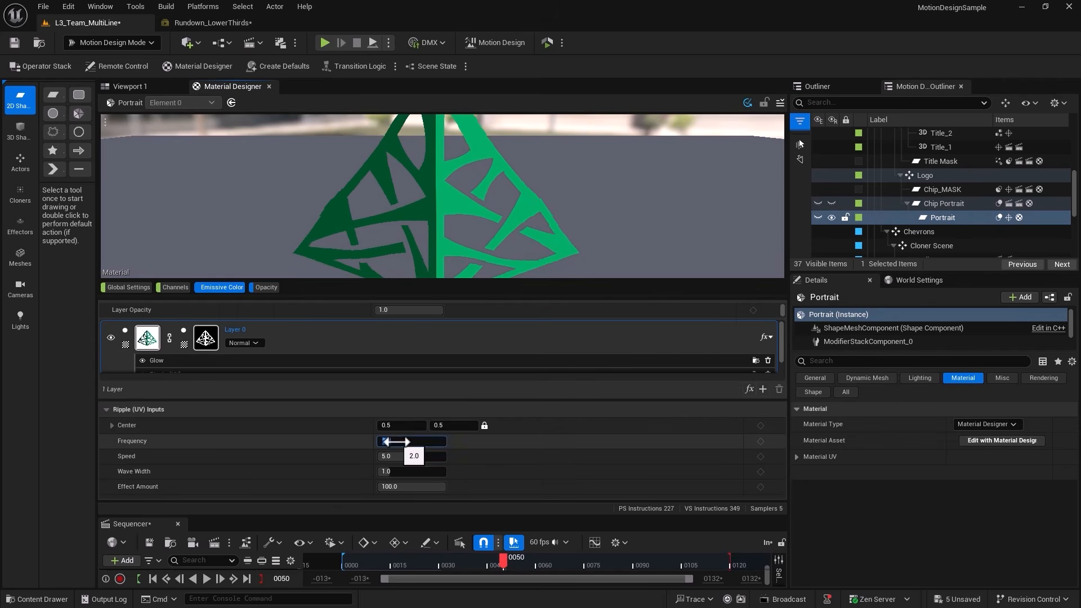
{"action": "left_click", "coordinate": [403, 442]}
{"action": "left_click_drag", "start_coordinate": [403, 451], "coordinate": [394, 452]}
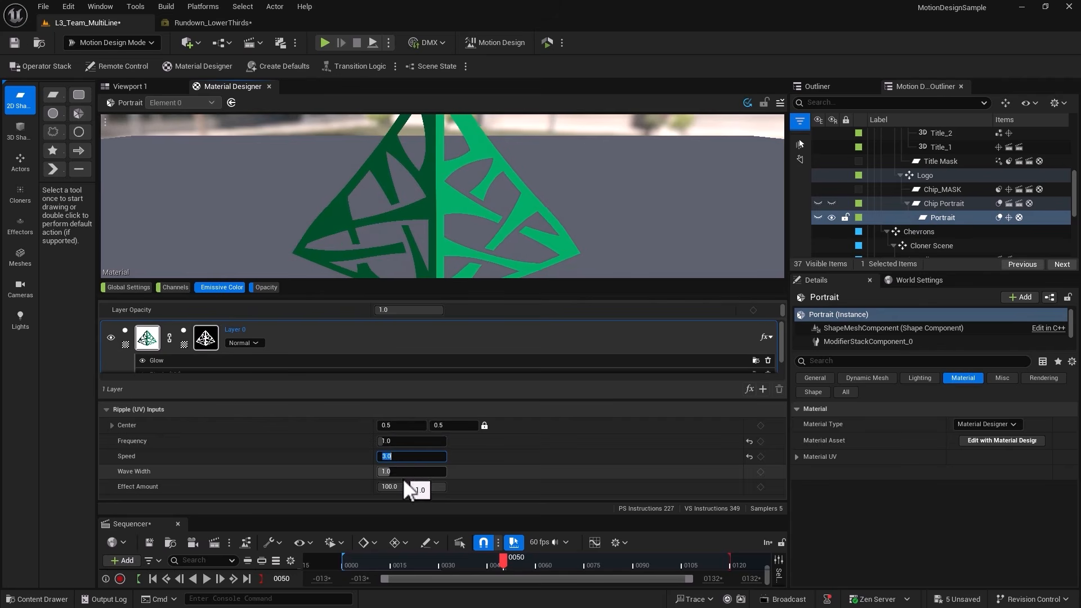
{"action": "left_click", "coordinate": [403, 487]}
{"action": "left_click", "coordinate": [14, 43]}
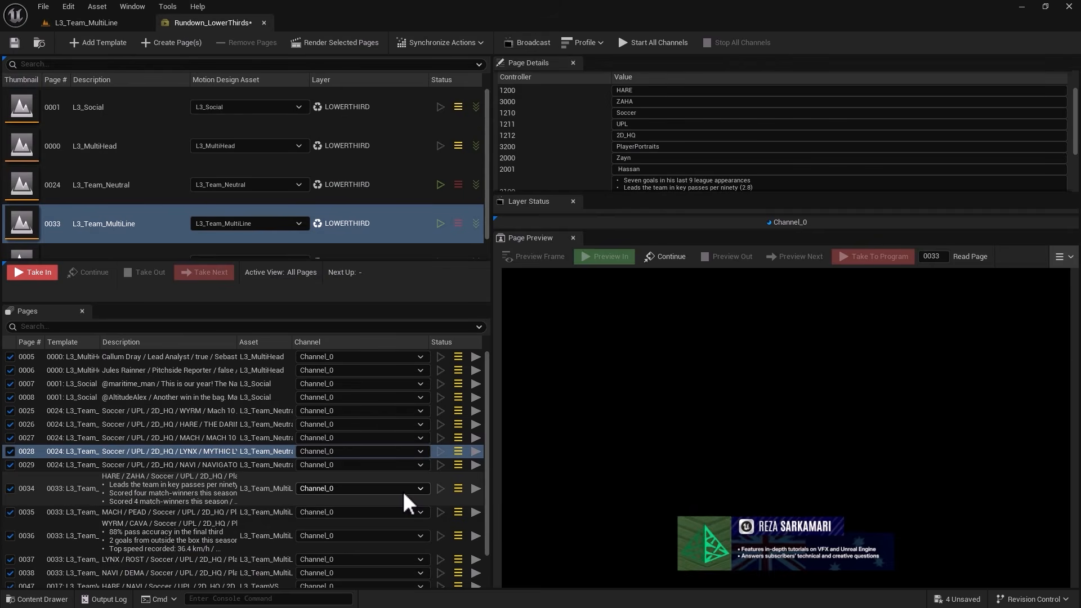
Delete the Cloner actor from the Chevrons group's Cloner Scene despite its references, and choose a material style for the List text.
{"action": "left_click", "coordinate": [86, 23]}
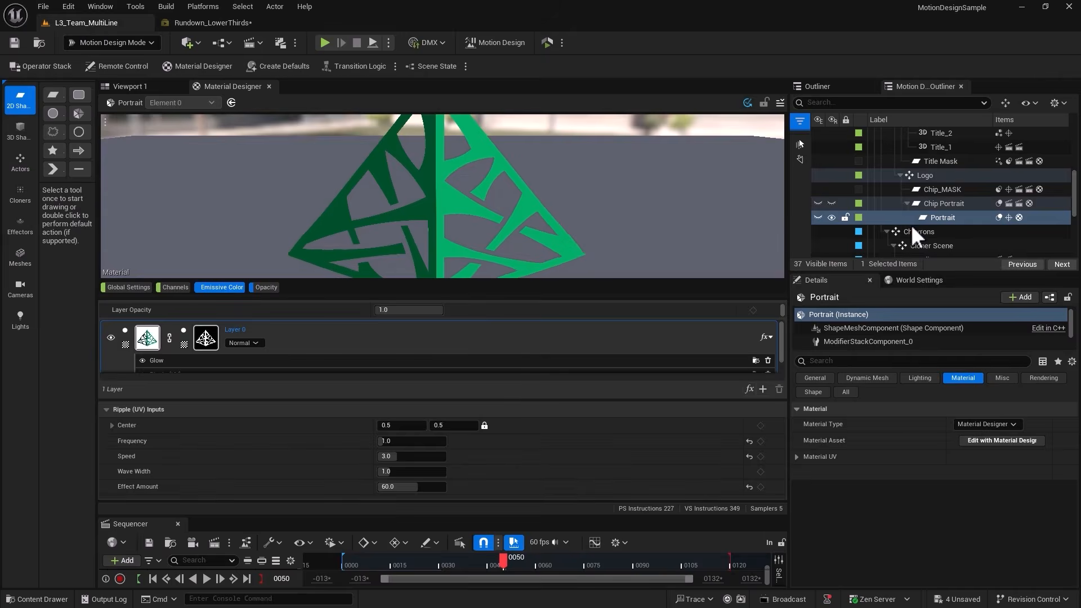
{"action": "left_click", "coordinate": [926, 213]}
{"action": "key", "text": "Delete"}
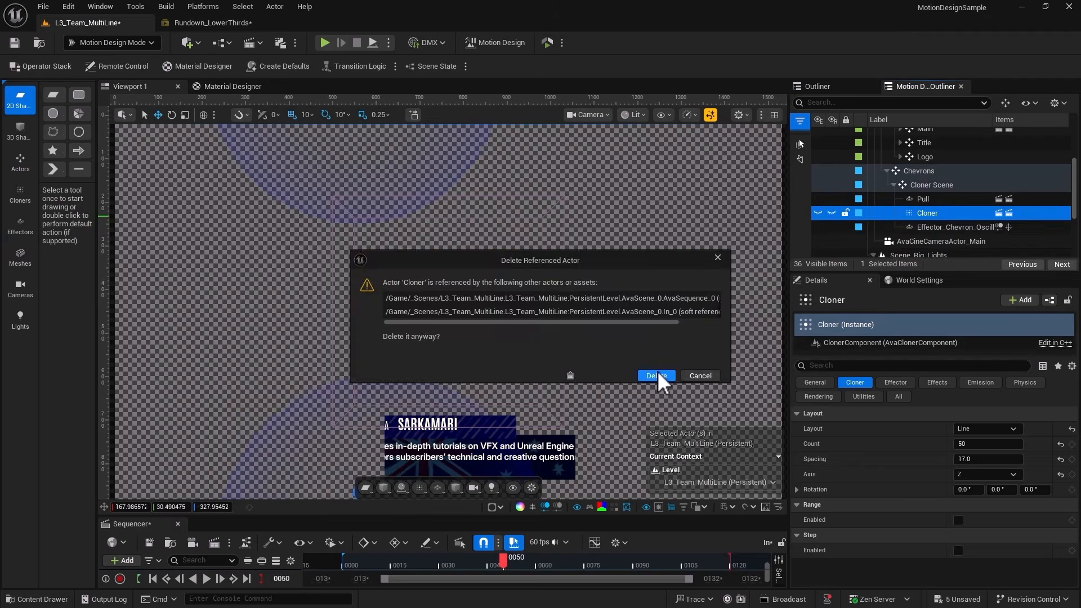
{"action": "left_click", "coordinate": [655, 375]}
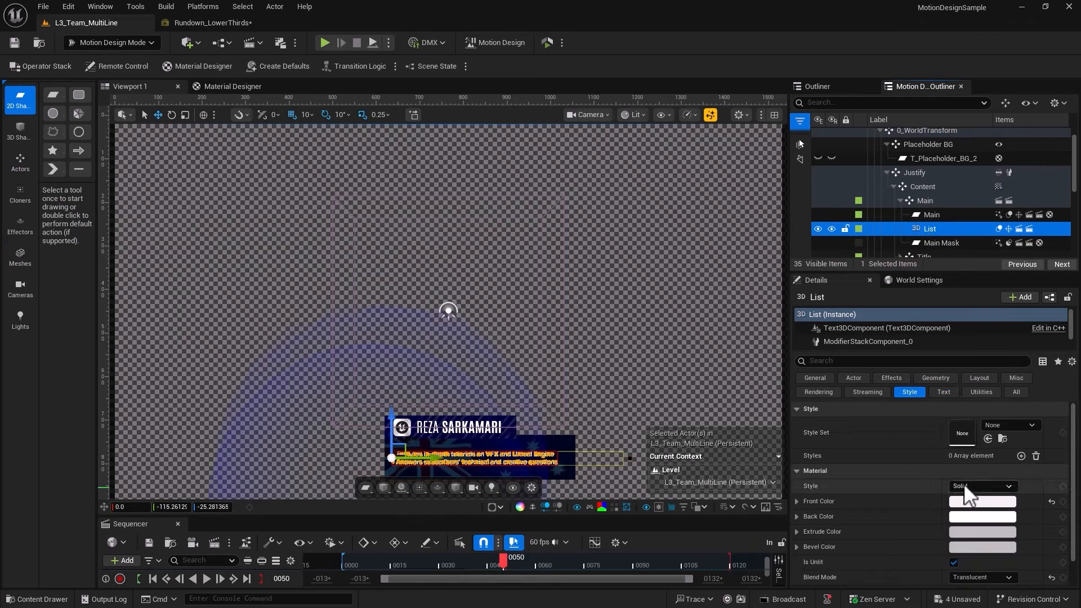
{"action": "left_click", "coordinate": [967, 519]}
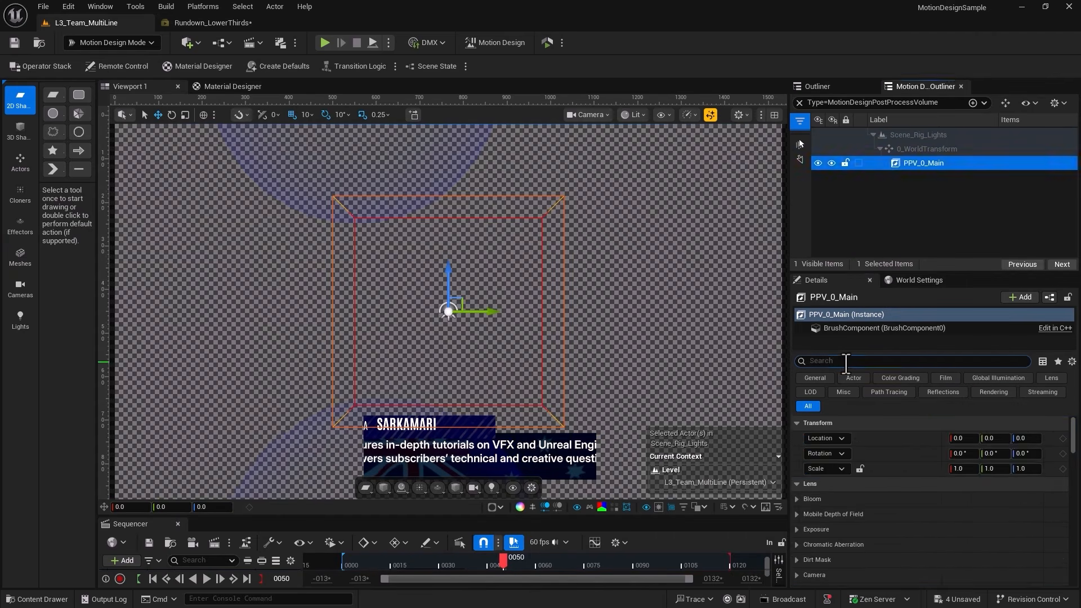
Find the bloom settings of the PPV_0_Main post-process volume, set the method to Convolution and increase the bloom intensity.
{"action": "type", "text": "bloom"}
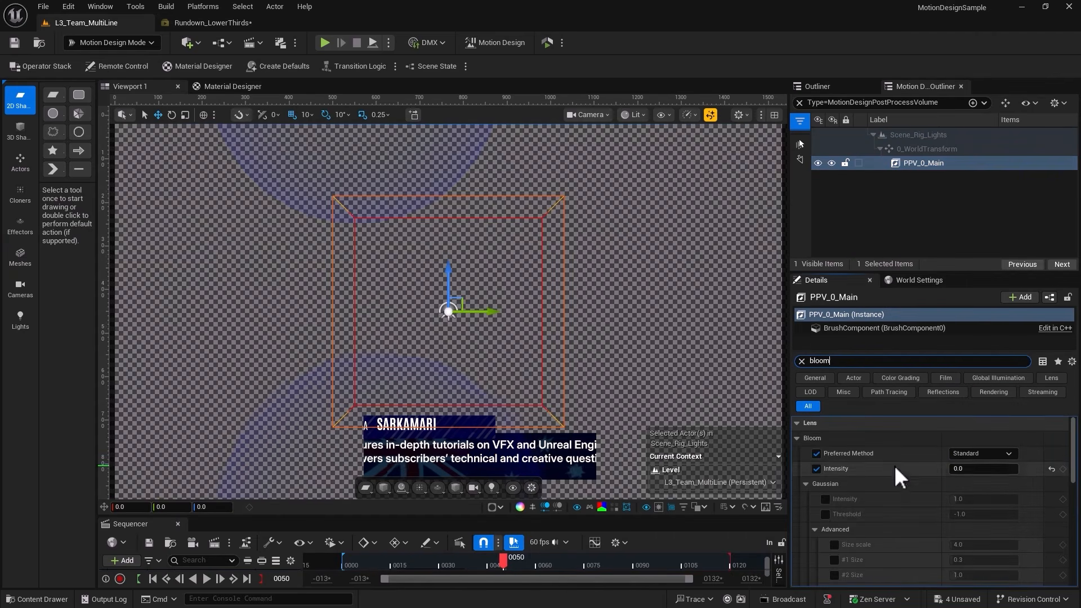
{"action": "left_click", "coordinate": [984, 453]}
{"action": "left_click", "coordinate": [980, 475]}
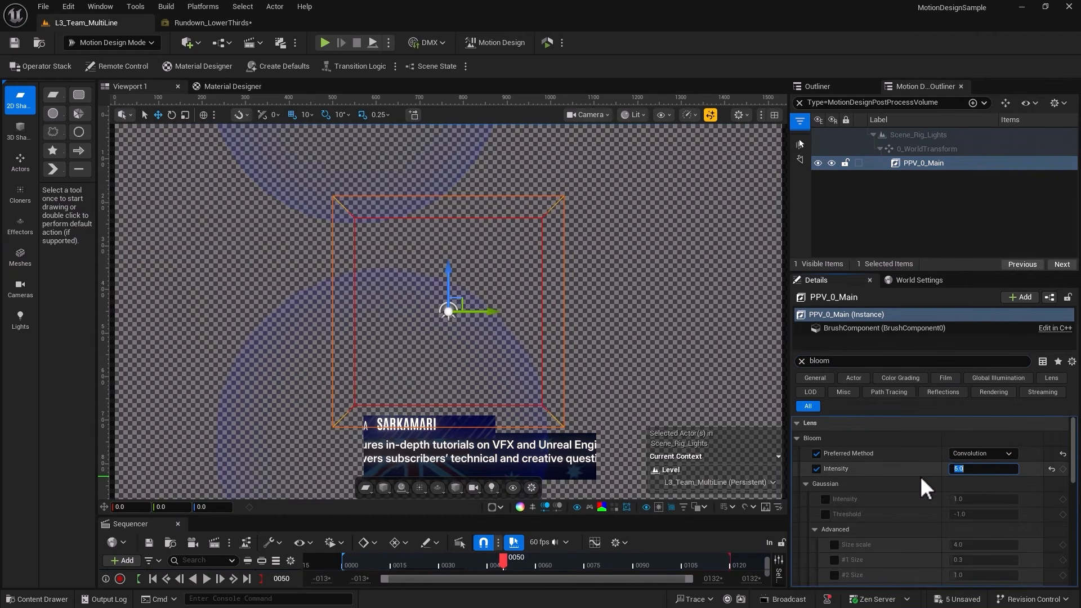
{"action": "key", "text": "Tab"}
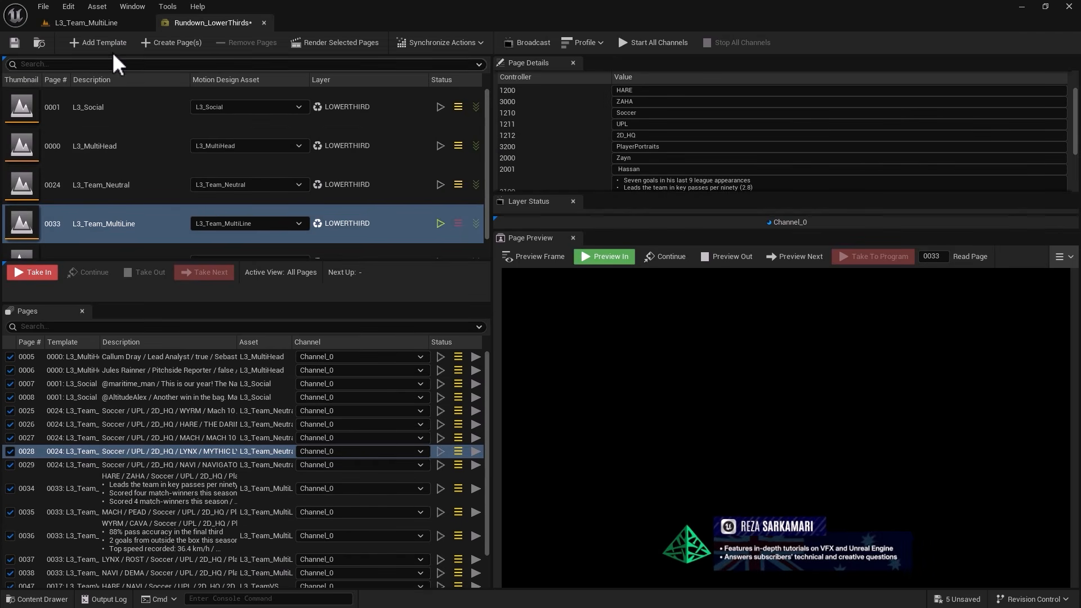
{"action": "left_click", "coordinate": [100, 22]}
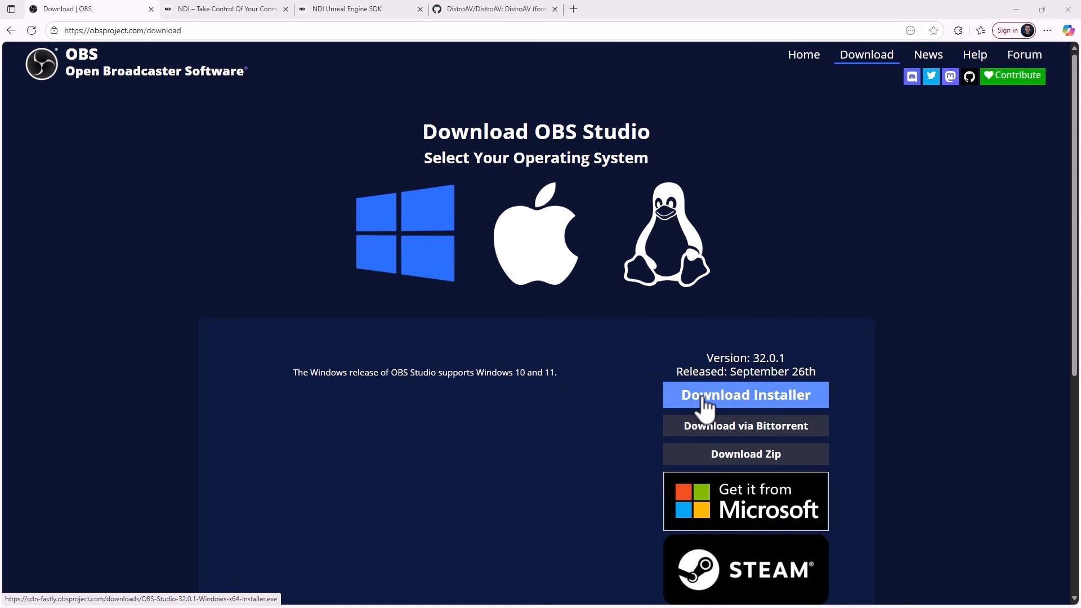
Review the download pages for OBS Studio, NDI Tools and the NDI Unreal Engine SDK.
{"action": "left_click", "coordinate": [223, 12]}
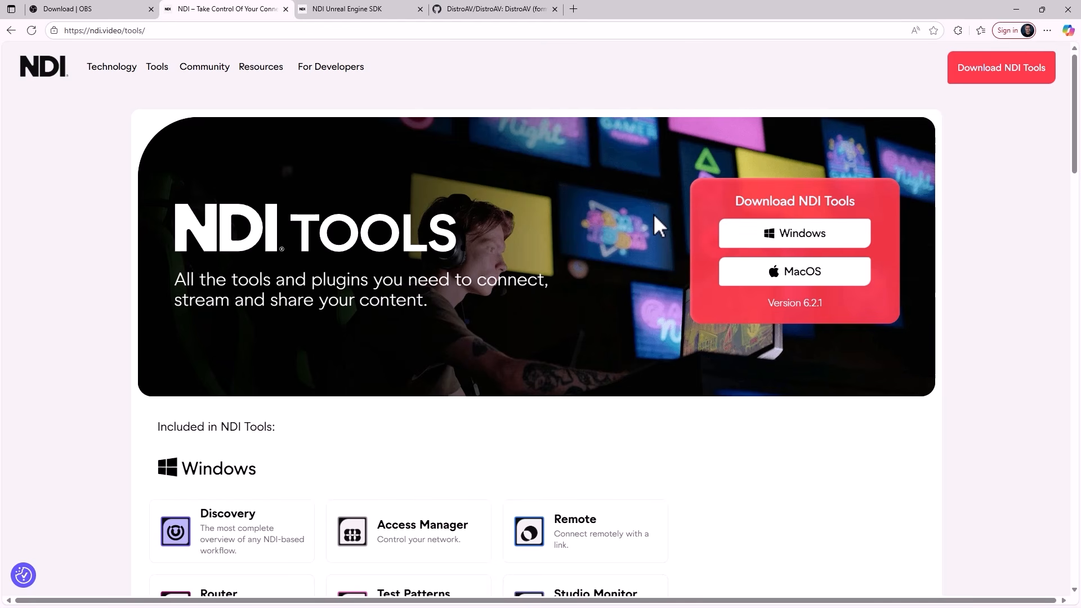
{"action": "left_click", "coordinate": [119, 10]}
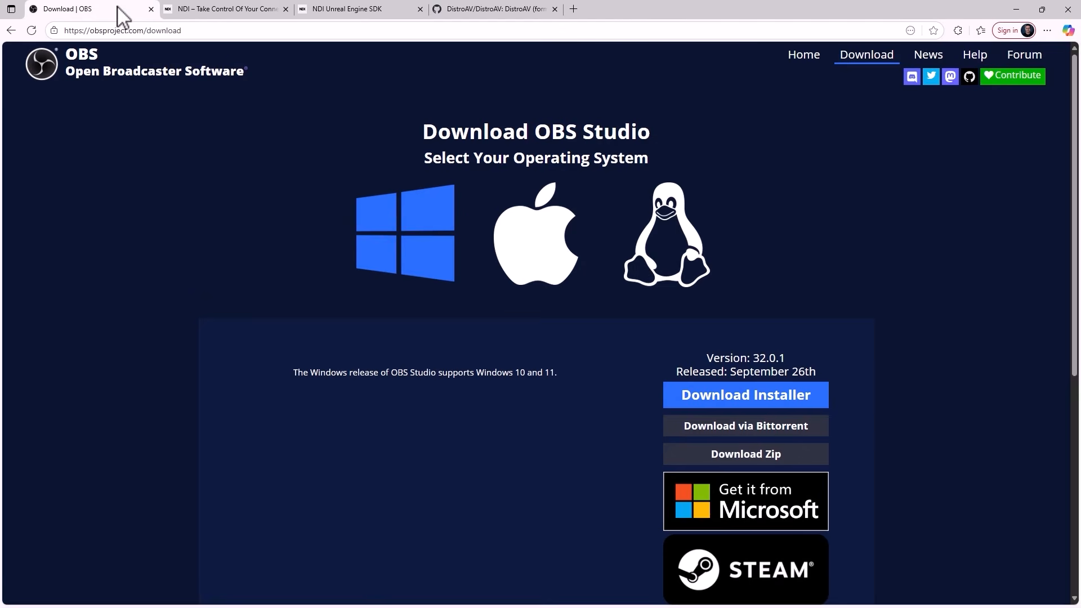
{"action": "left_click", "coordinate": [220, 13]}
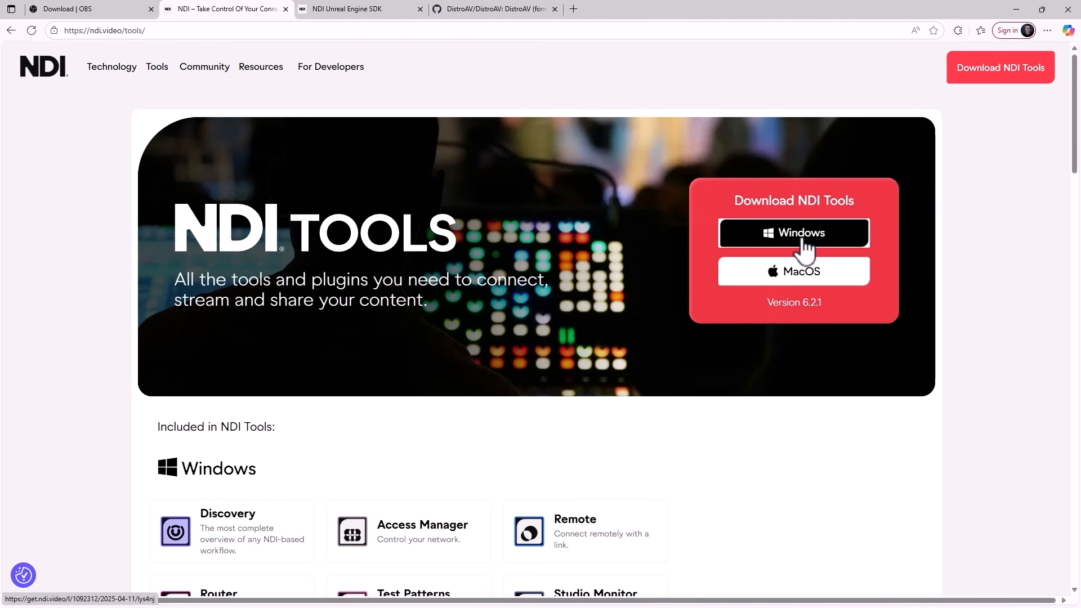
{"action": "left_click", "coordinate": [352, 12]}
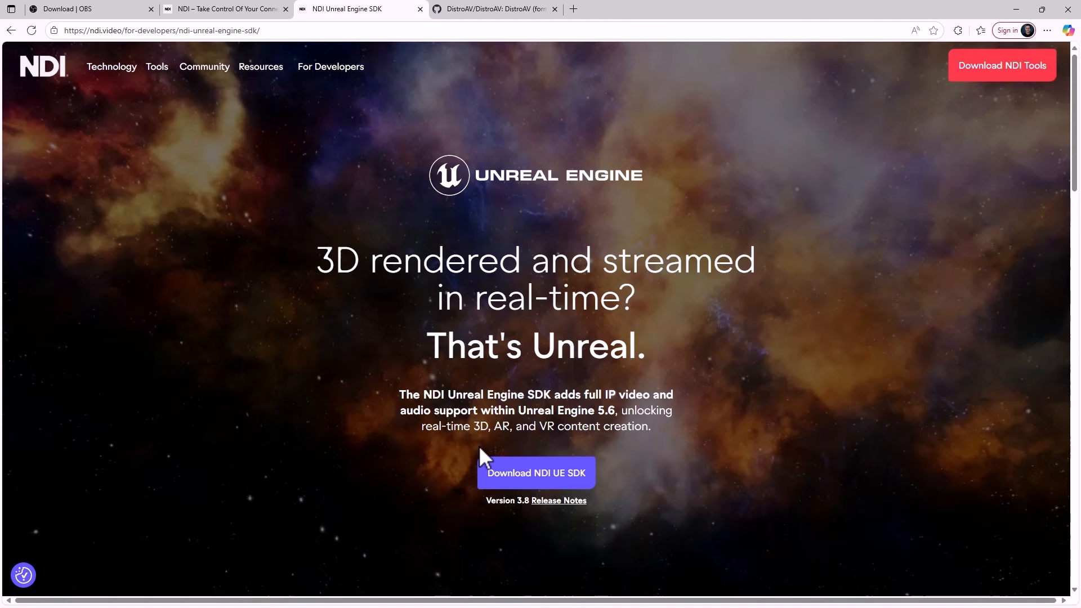
{"action": "left_click", "coordinate": [236, 10]}
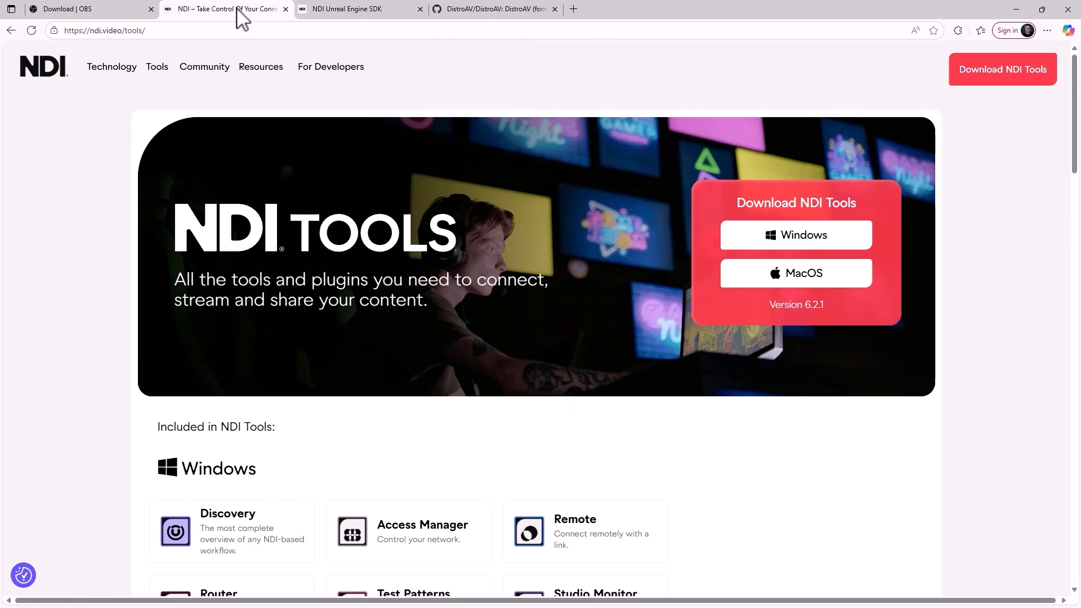
Browse the DistroAV GitHub repository and its README, and check the code download options, including Download ZIP.
{"action": "left_click", "coordinate": [469, 10]}
{"action": "scroll", "coordinate": [176, 253], "scroll_direction": "up", "scroll_amount": 20}
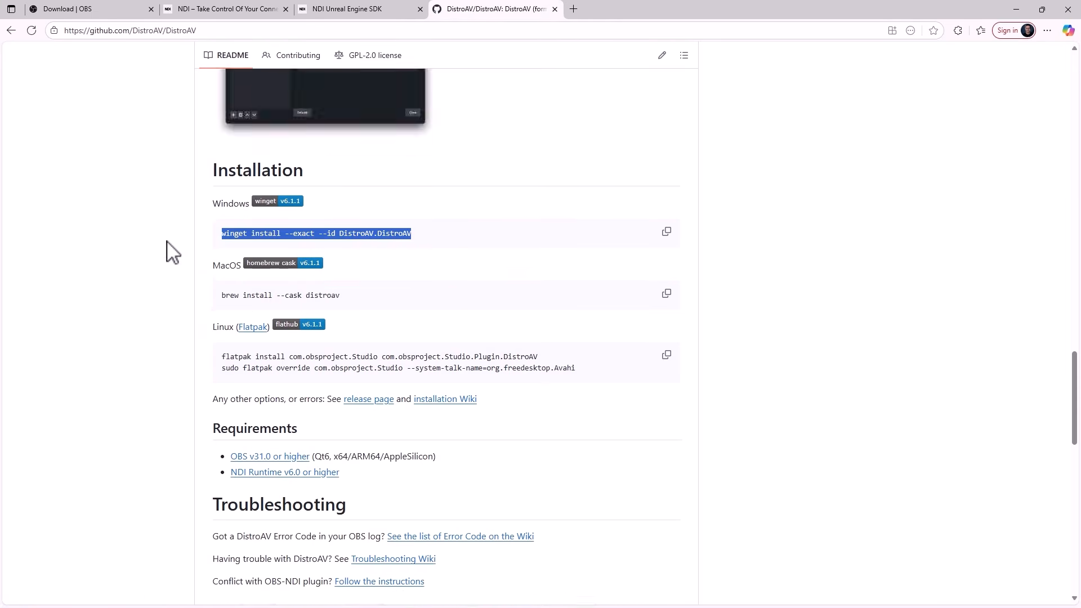
{"action": "scroll", "coordinate": [179, 251], "scroll_direction": "up", "scroll_amount": 3}
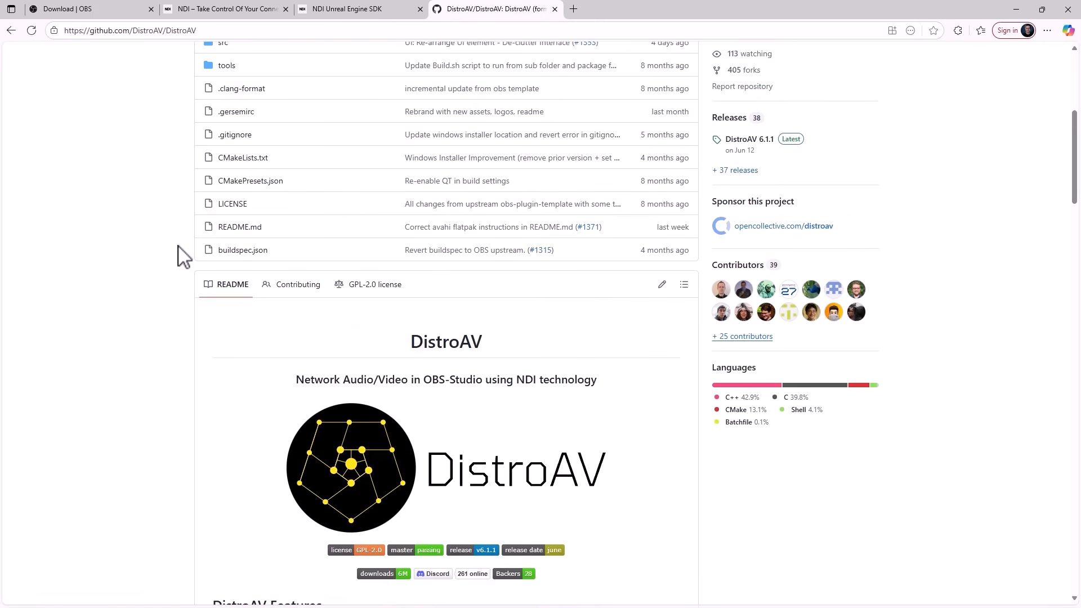
{"action": "scroll", "coordinate": [180, 252], "scroll_direction": "down", "scroll_amount": 3}
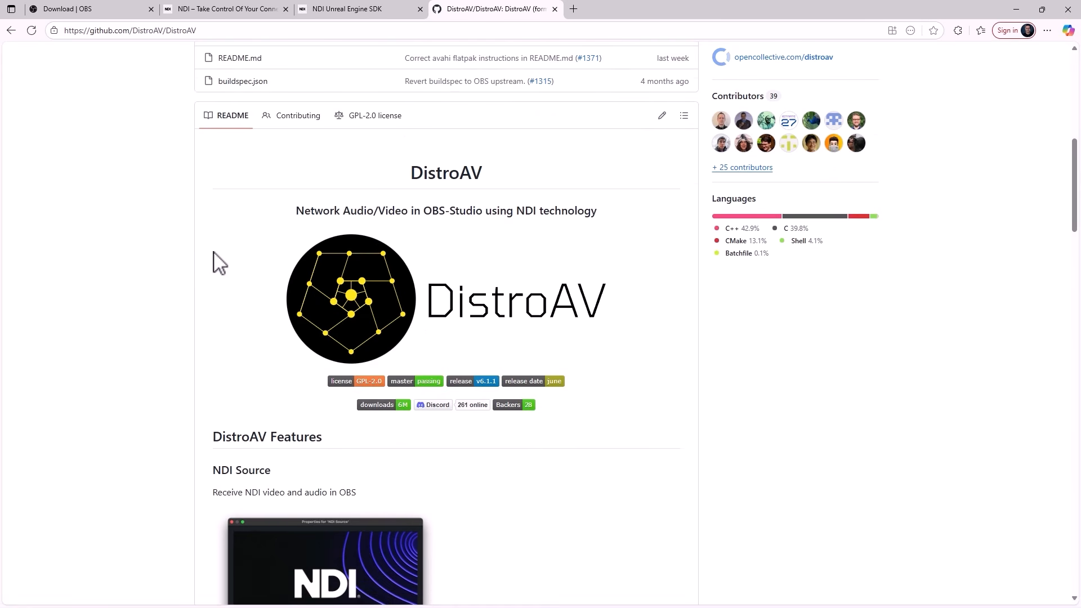
{"action": "scroll", "coordinate": [220, 262], "scroll_direction": "up", "scroll_amount": 8}
{"action": "scroll", "coordinate": [218, 266], "scroll_direction": "down", "scroll_amount": 7}
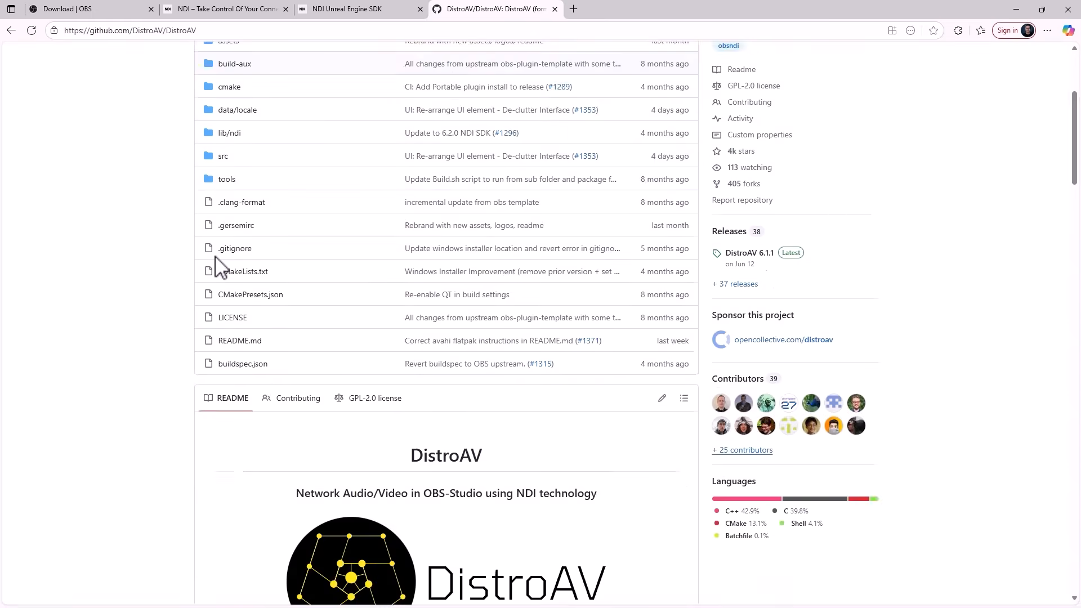
{"action": "scroll", "coordinate": [222, 271], "scroll_direction": "down", "scroll_amount": 12}
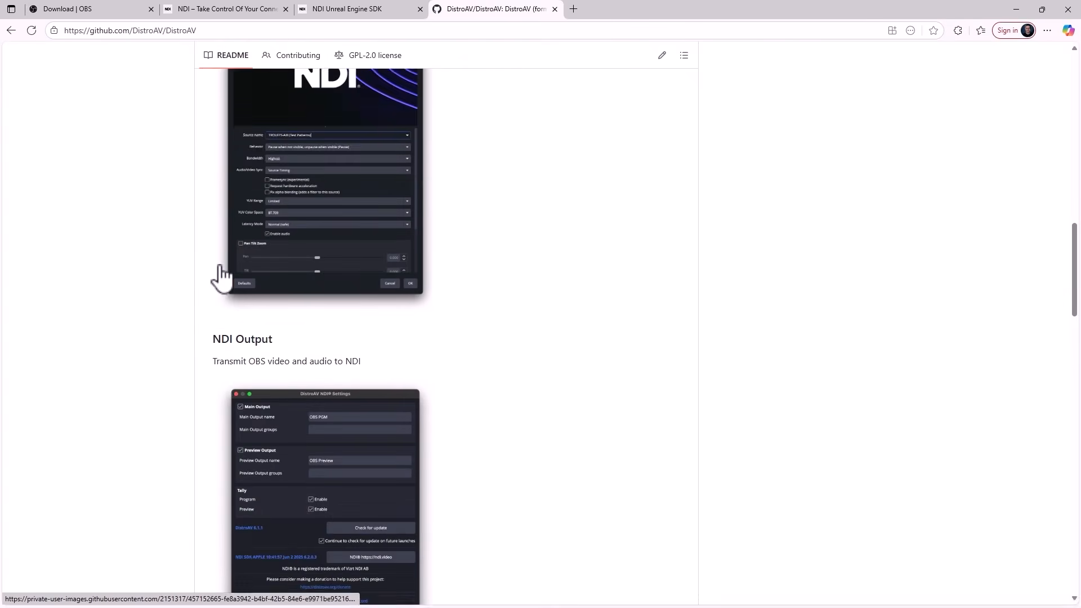
{"action": "scroll", "coordinate": [223, 275], "scroll_direction": "up", "scroll_amount": 15}
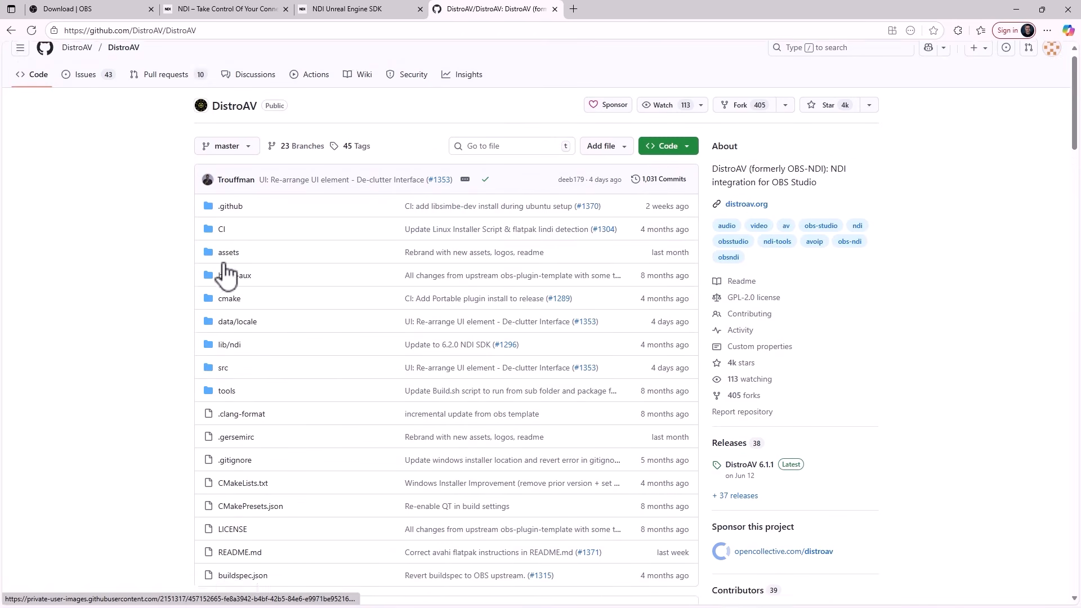
{"action": "left_click", "coordinate": [680, 164]}
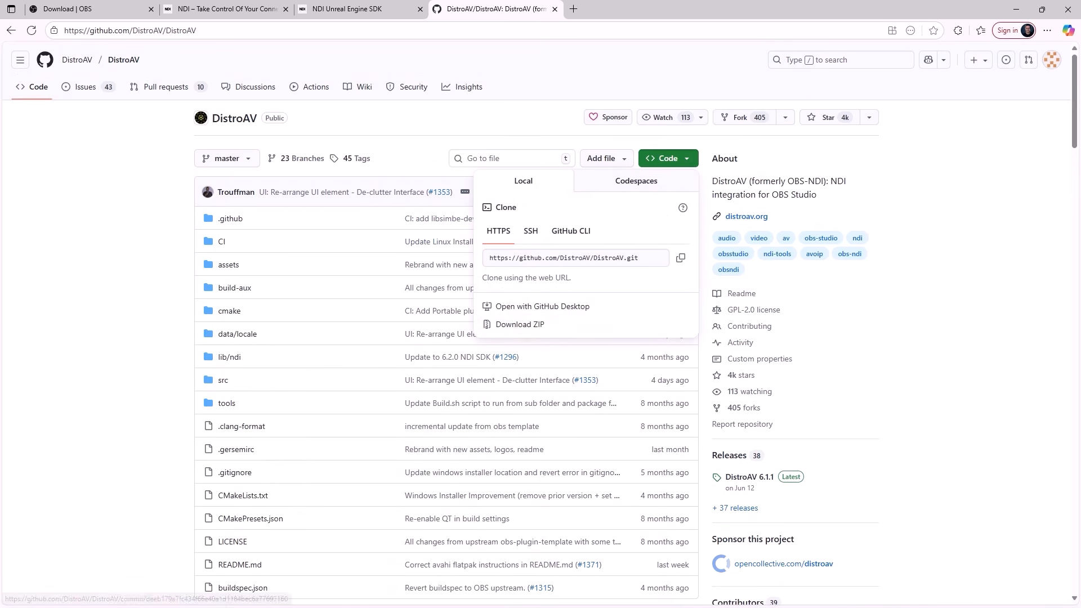
{"action": "left_click", "coordinate": [133, 352]}
Find the README's Installation section and select the Windows command "winget install --exact --id DistroAV.DistroAV".
{"action": "scroll", "coordinate": [133, 352], "scroll_direction": "down", "scroll_amount": 15}
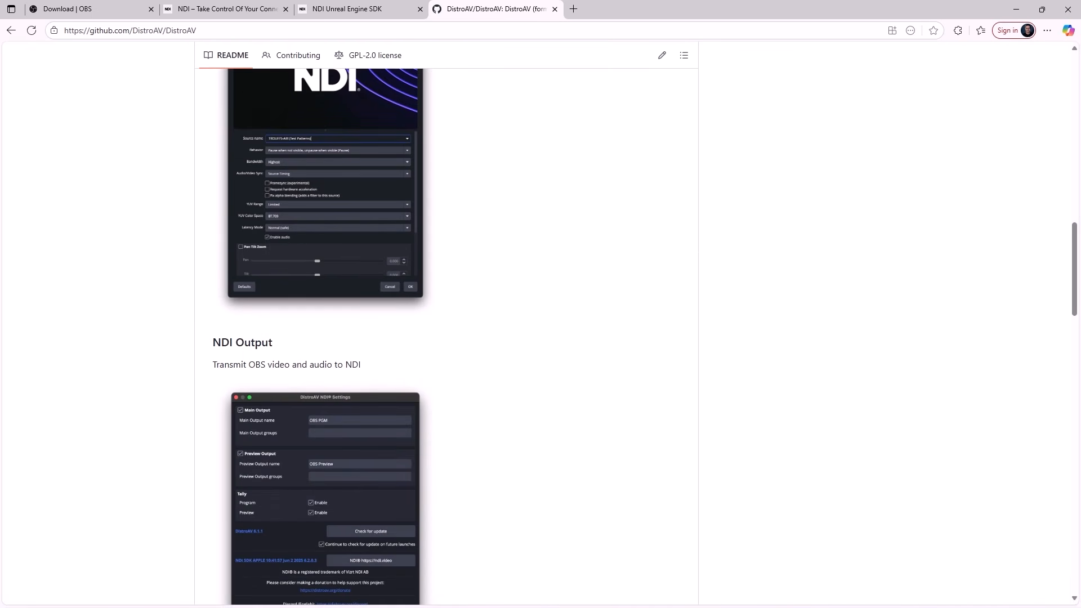
{"action": "scroll", "coordinate": [138, 364], "scroll_direction": "down", "scroll_amount": 12}
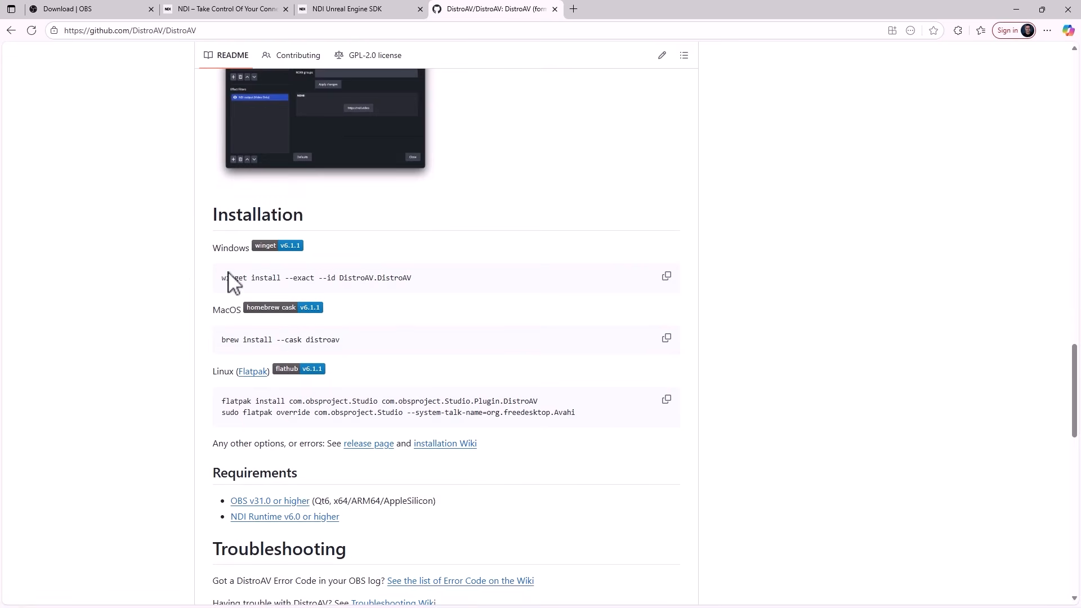
{"action": "left_click_drag", "start_coordinate": [221, 277], "coordinate": [424, 277]}
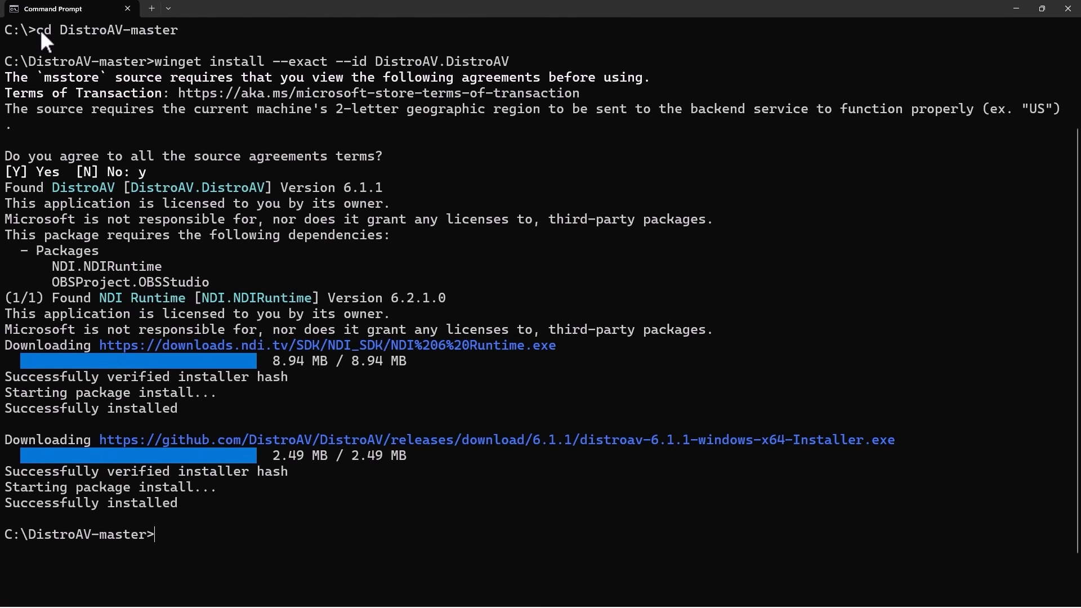
Review the DistroAV installation in Command Prompt, from the folder change and winget command to the agreement answer and output, and minimize the window.
{"action": "left_click_drag", "start_coordinate": [62, 30], "coordinate": [152, 33]}
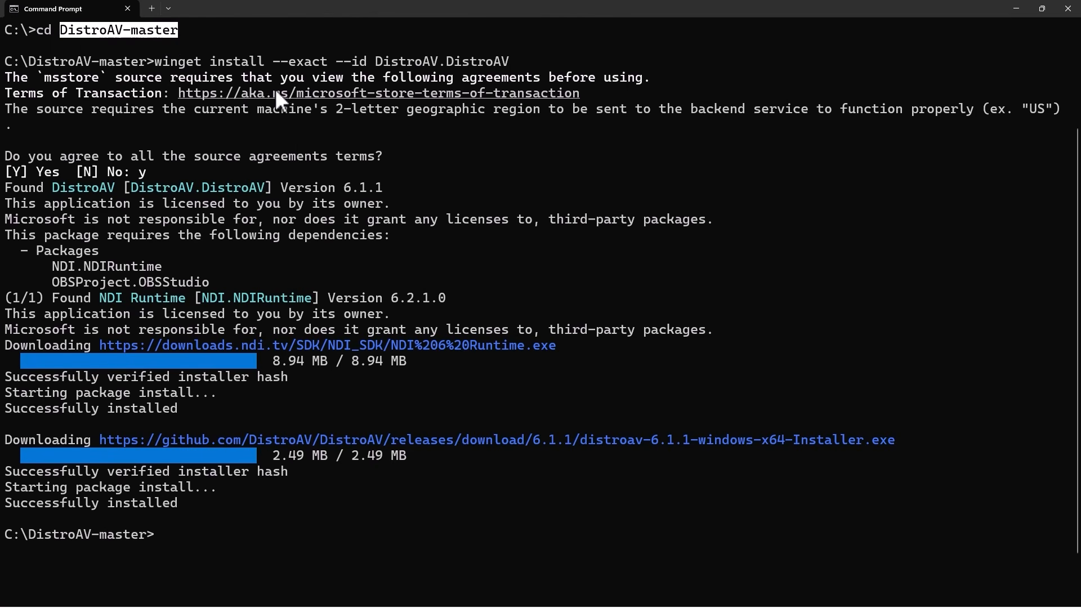
{"action": "left_click_drag", "start_coordinate": [158, 63], "coordinate": [462, 64]}
{"action": "left_click_drag", "start_coordinate": [4, 74], "coordinate": [180, 157]}
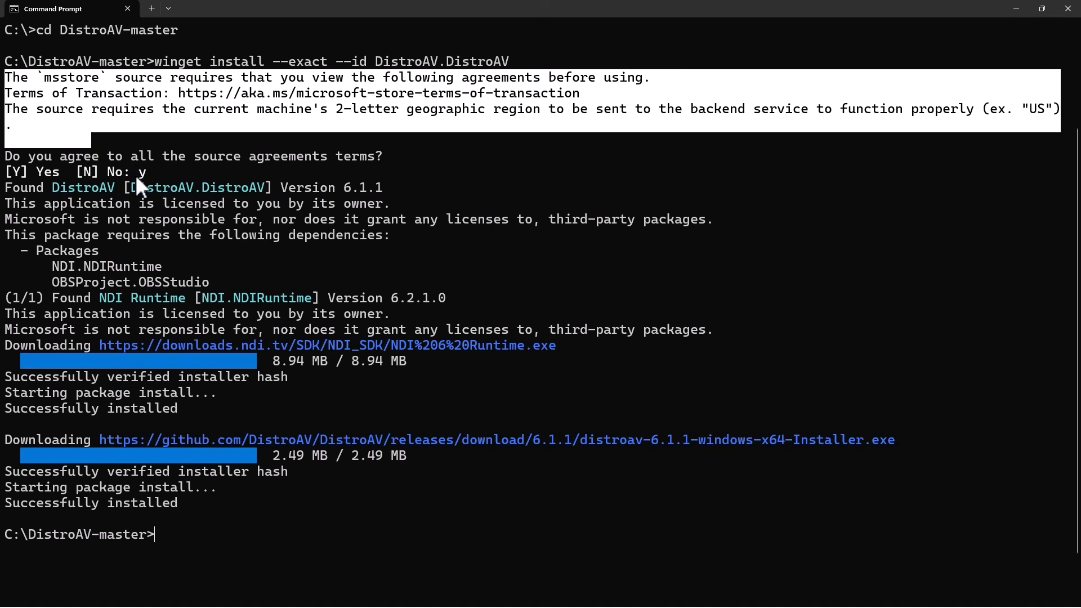
{"action": "left_click_drag", "start_coordinate": [135, 173], "coordinate": [148, 174]}
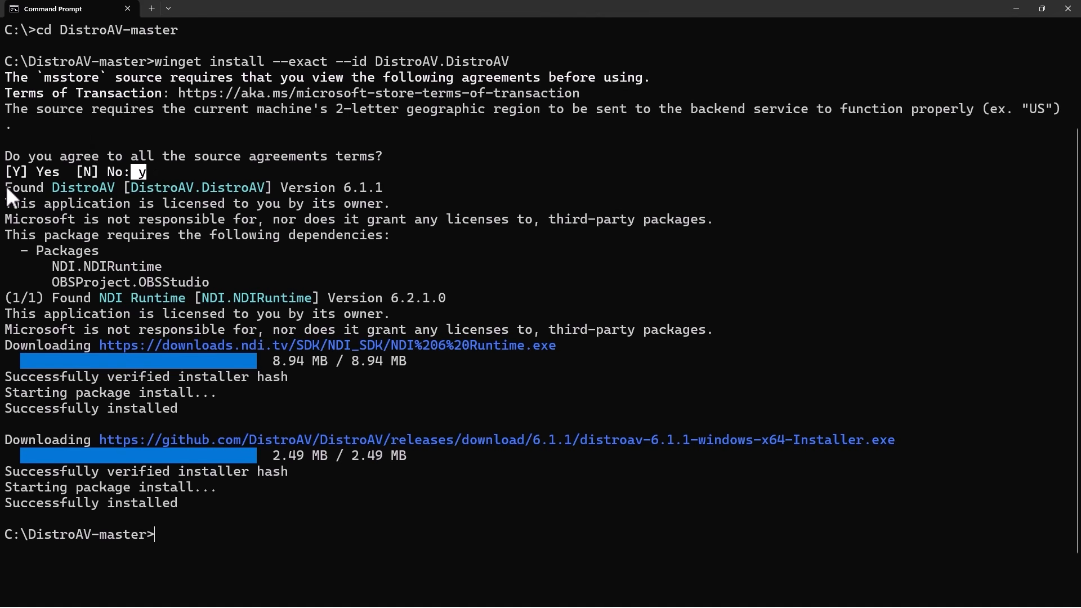
{"action": "left_click_drag", "start_coordinate": [5, 185], "coordinate": [164, 498]}
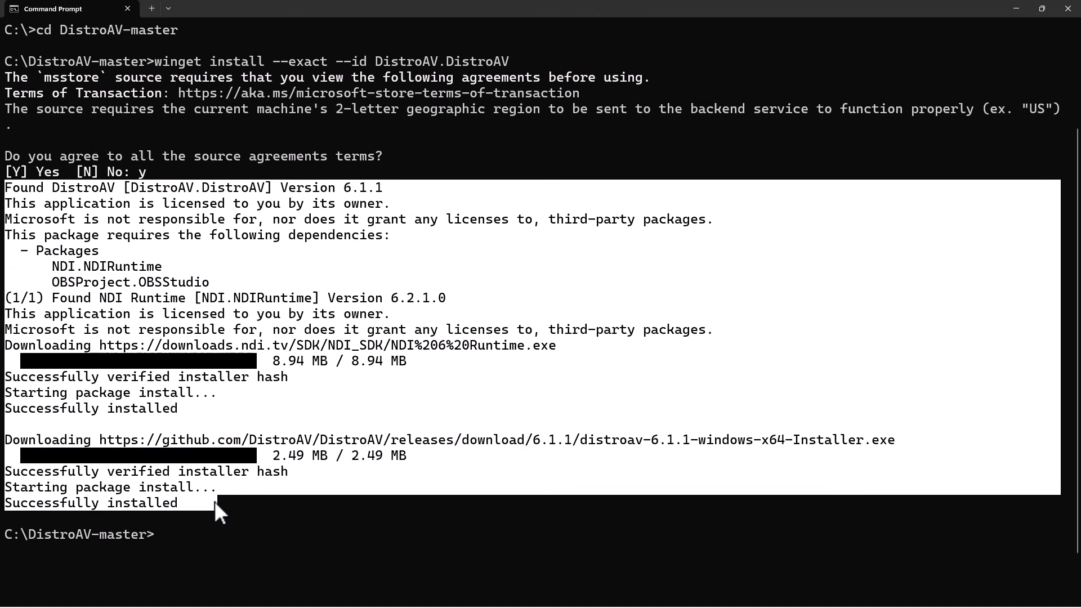
{"action": "left_click", "coordinate": [482, 453]}
{"action": "left_click", "coordinate": [1016, 8]}
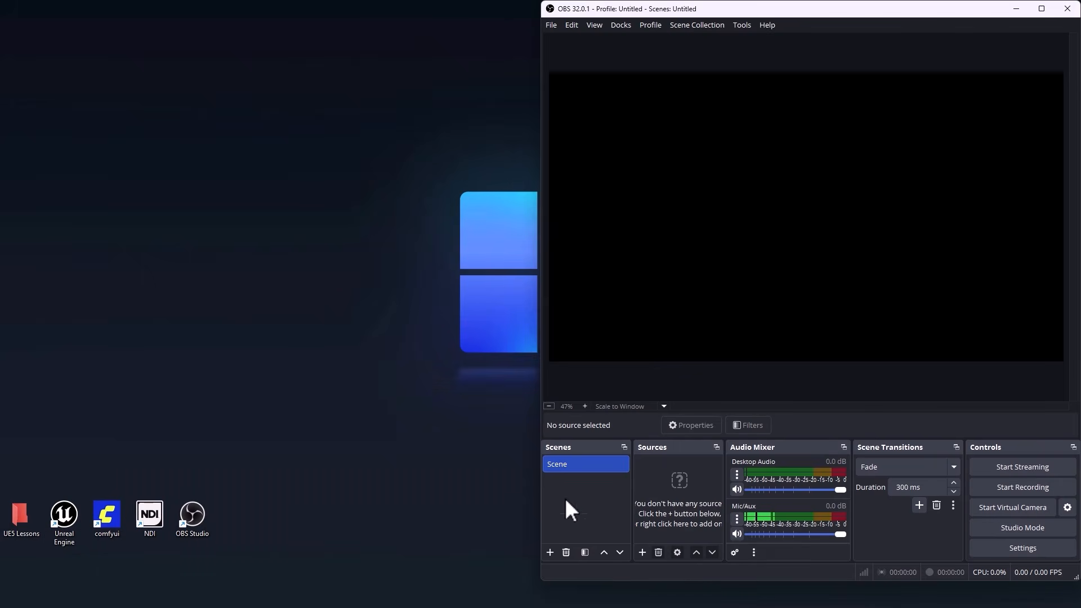
Check the source types available in OBS for the NDI Source entry.
{"action": "left_click", "coordinate": [642, 553]}
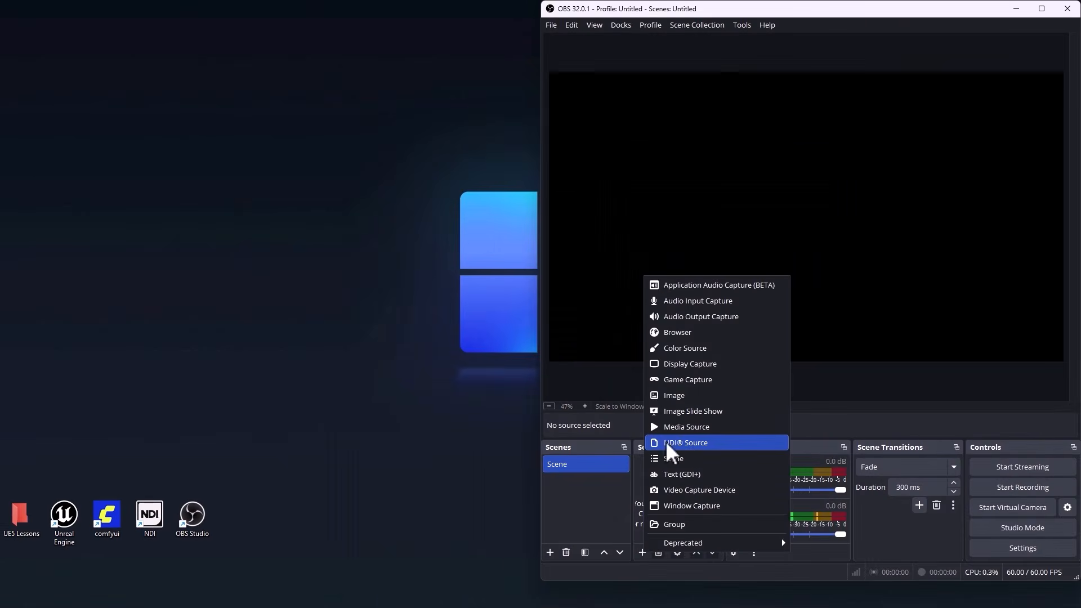
{"action": "left_click", "coordinate": [302, 409]}
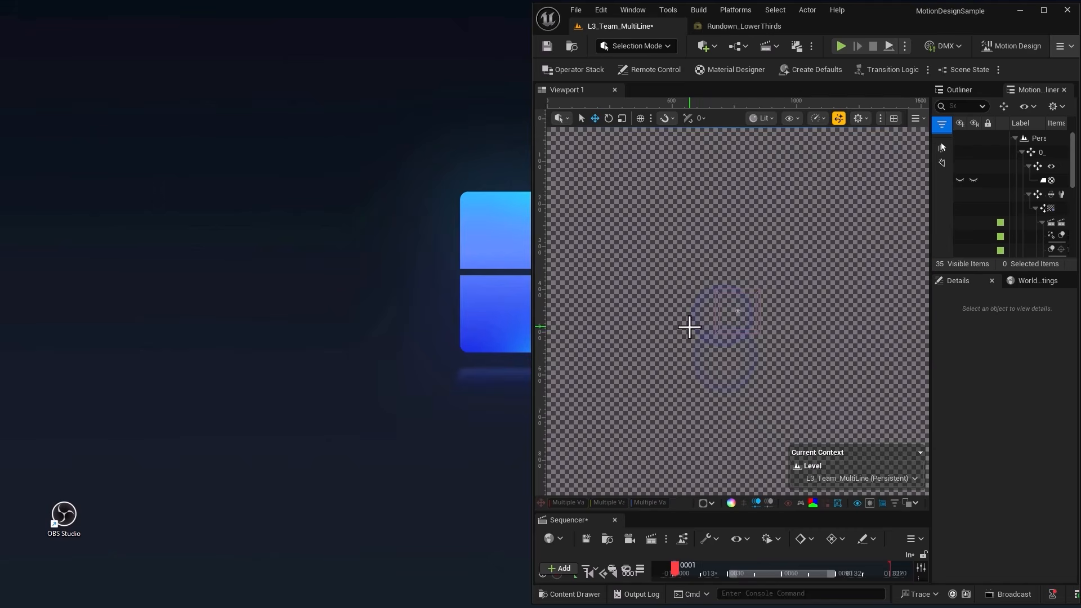
Launch OBS and add a video capture device source named Webcam using EOS Webcam Utility Pro, scaled to fill the canvas.
{"action": "double_click", "coordinate": [67, 524]}
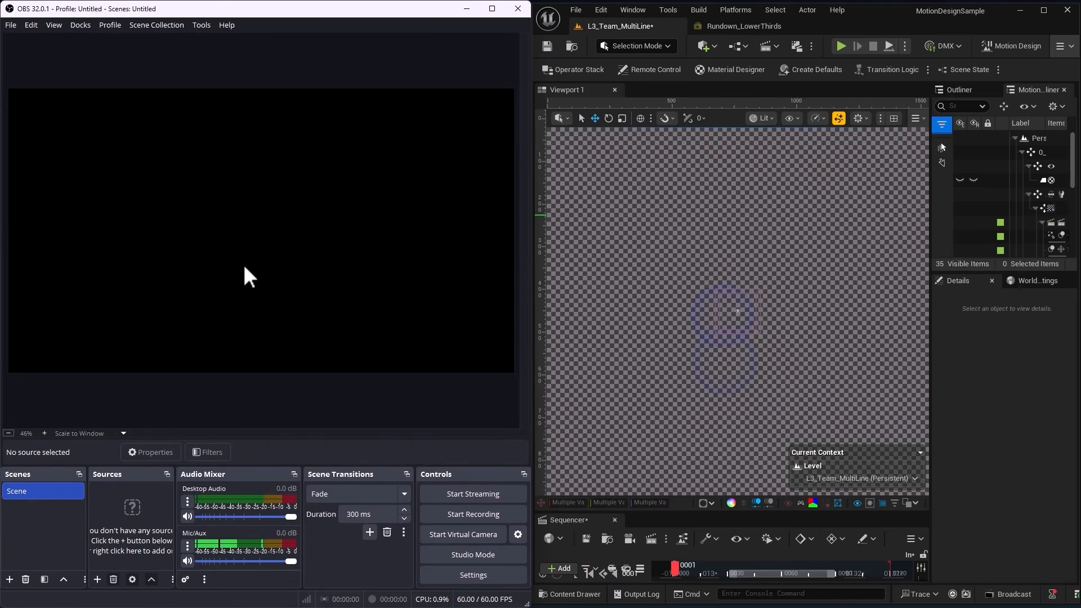
{"action": "left_click", "coordinate": [98, 580]}
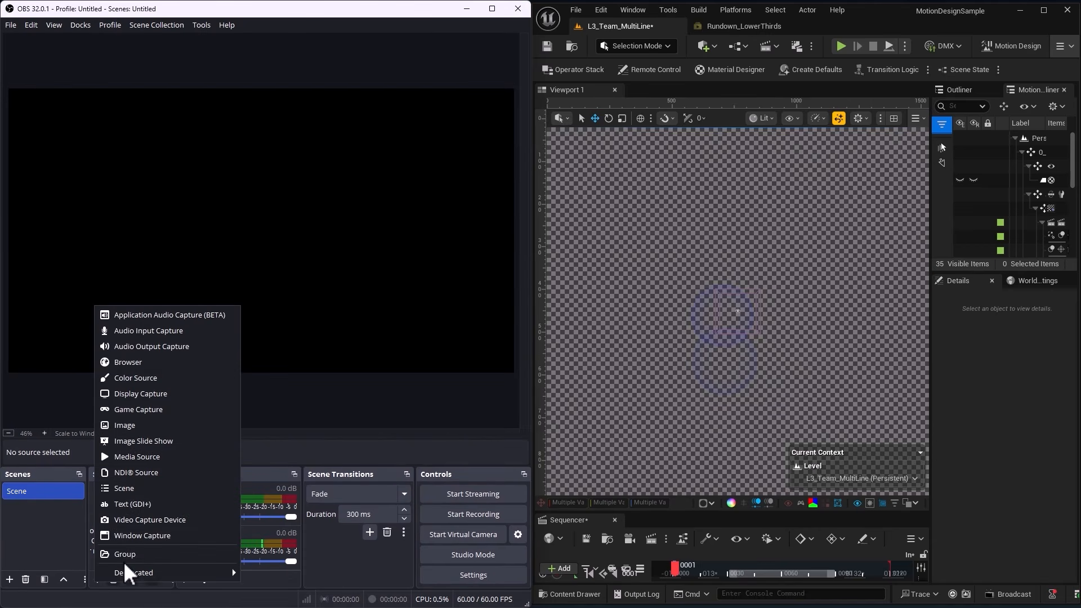
{"action": "left_click", "coordinate": [137, 519]}
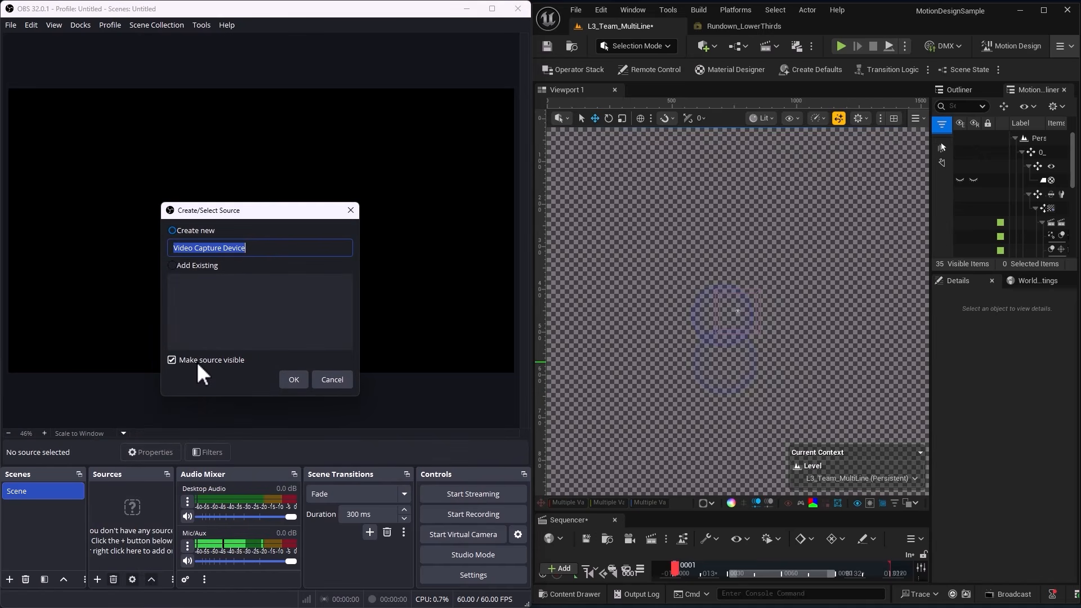
{"action": "type", "text": "Webcam"}
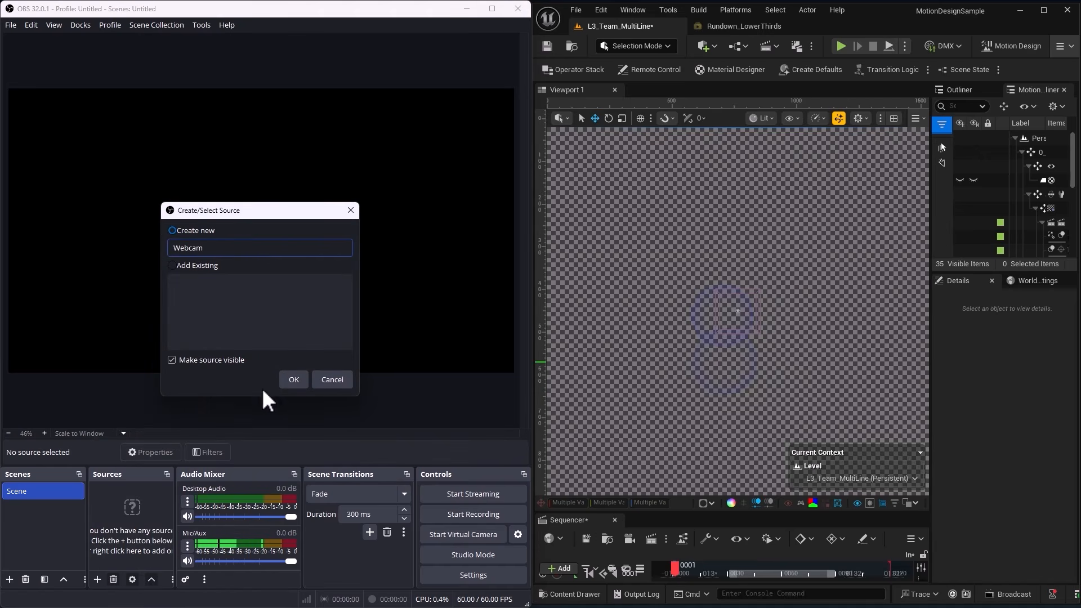
{"action": "left_click", "coordinate": [291, 382]}
{"action": "left_click", "coordinate": [435, 315]}
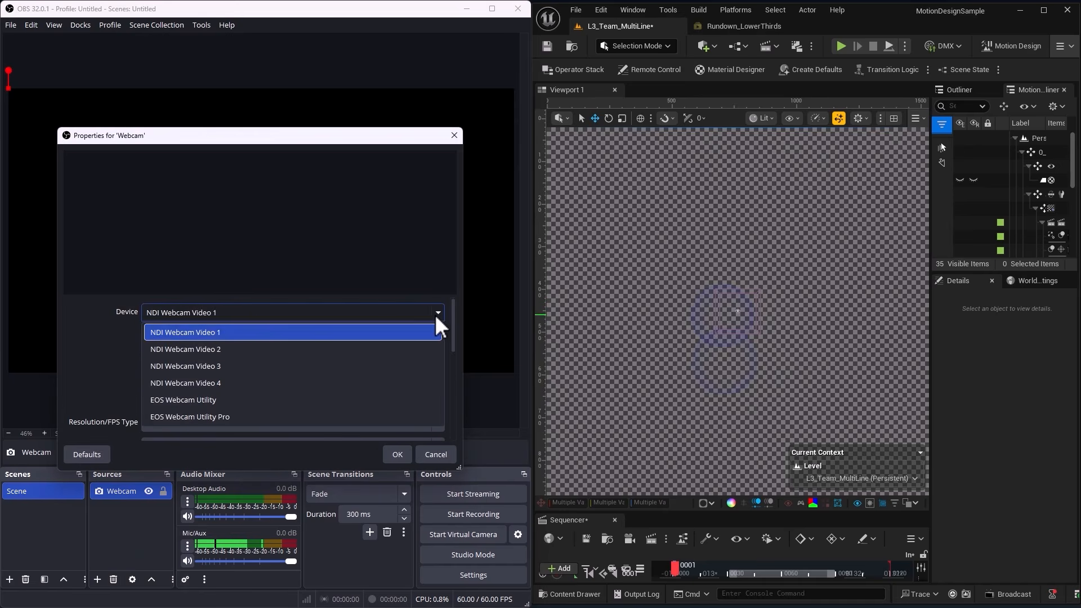
{"action": "left_click", "coordinate": [215, 415]}
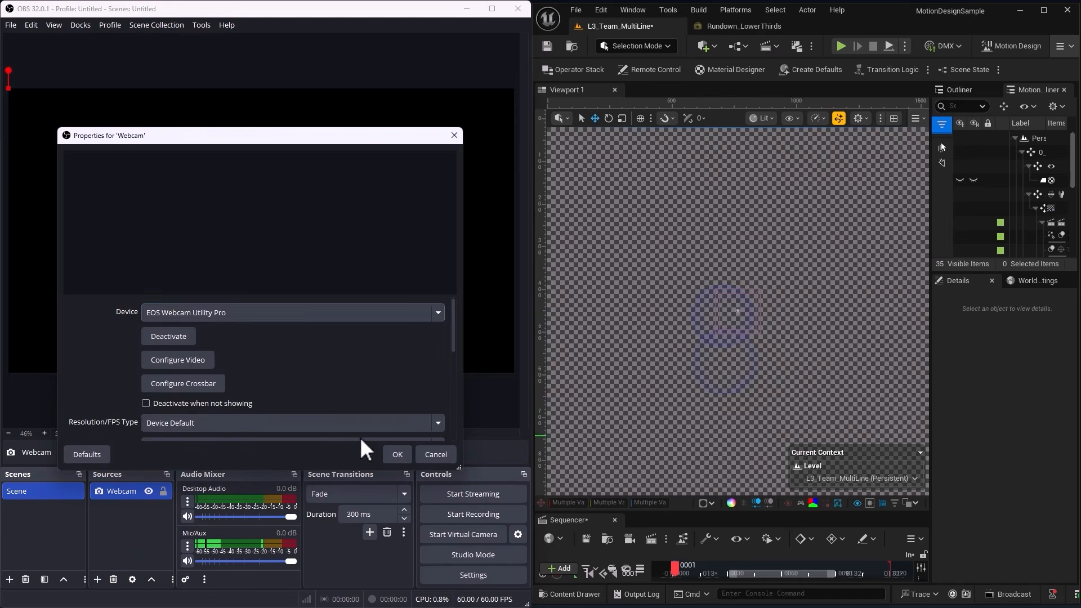
{"action": "left_click", "coordinate": [395, 455]}
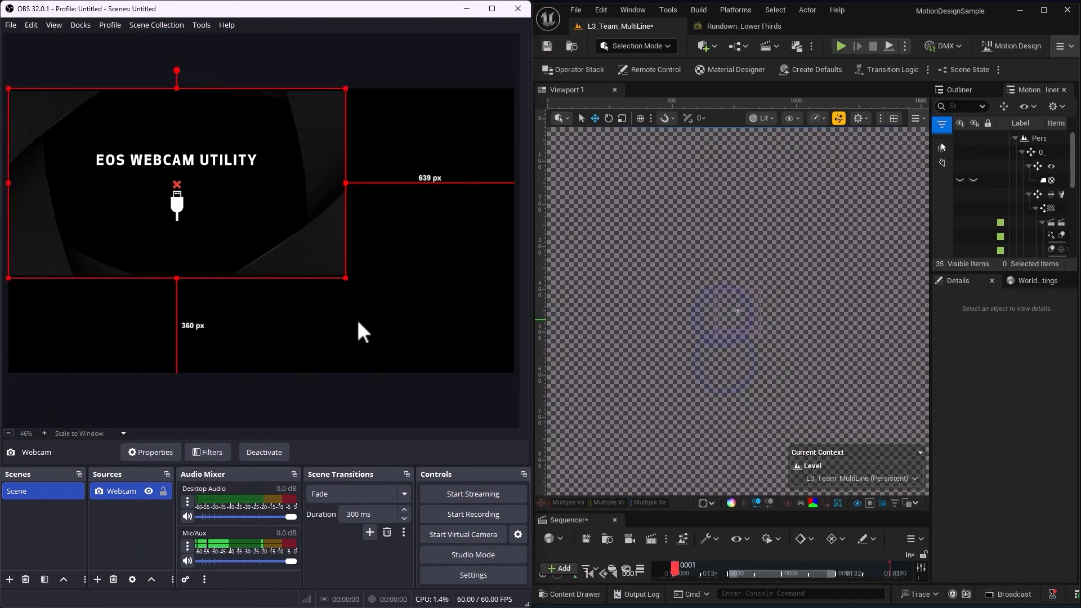
{"action": "left_click_drag", "start_coordinate": [344, 278], "coordinate": [475, 371]}
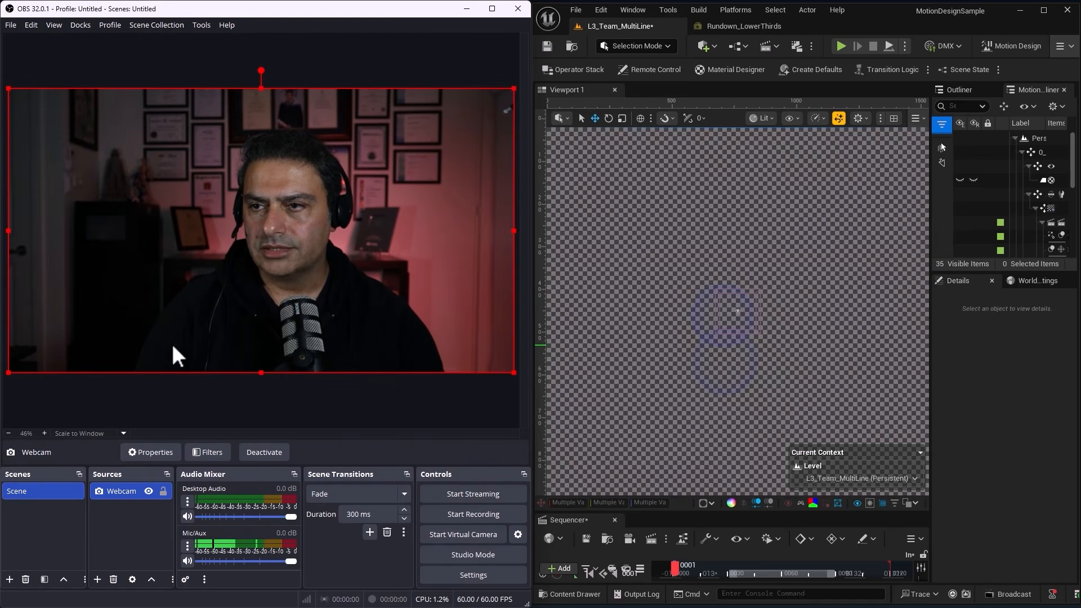
In the Unreal Engine rundown Rundown_LowerThirds, preview out template 0033 to clear the page preview.
{"action": "left_click", "coordinate": [730, 27]}
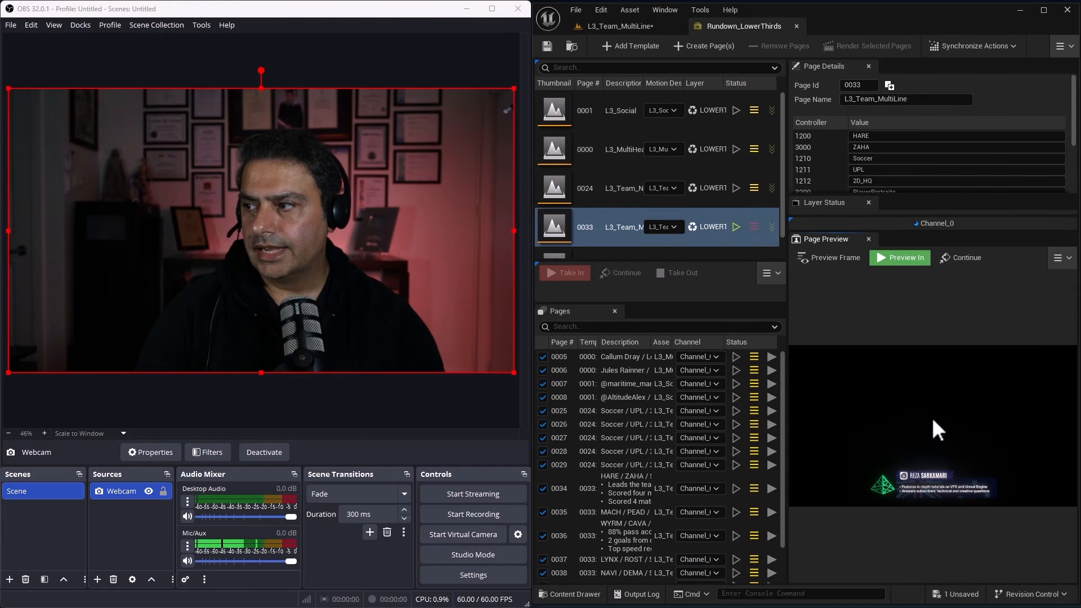
{"action": "left_click", "coordinate": [1063, 260]}
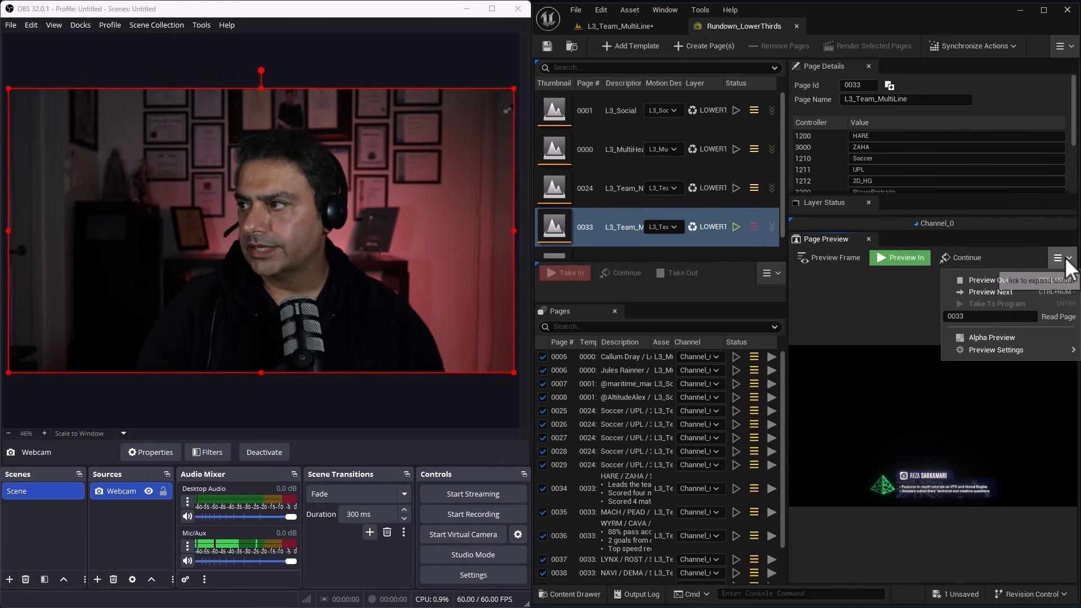
{"action": "left_click", "coordinate": [993, 281]}
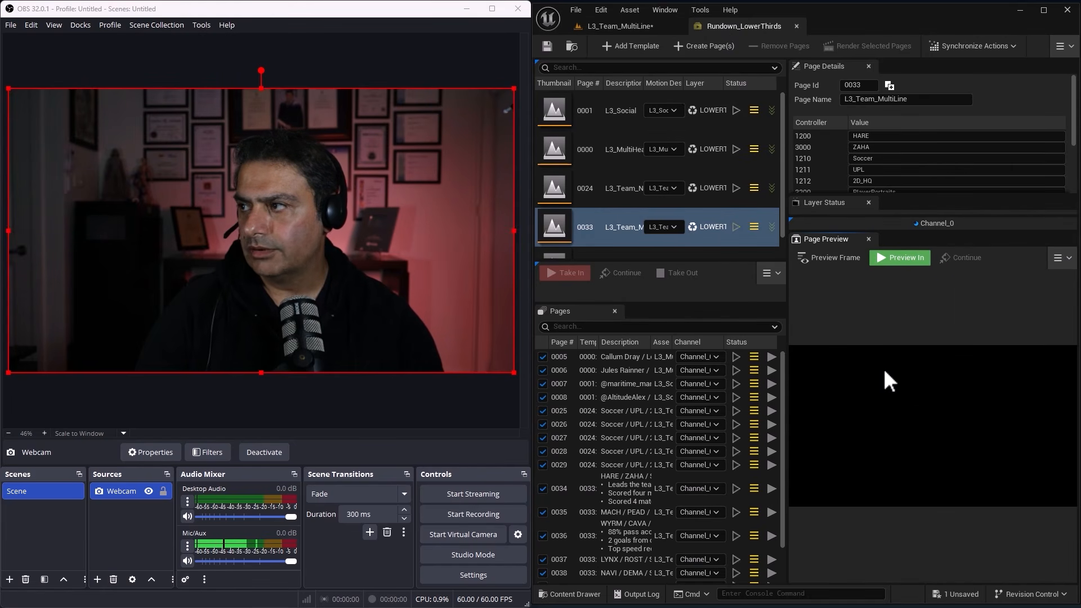
Look through the L3_Social, multi-header and team lower-third templates, ending with L3_Team_MultiLine selected.
{"action": "left_click", "coordinate": [599, 185]}
{"action": "left_click", "coordinate": [595, 144]}
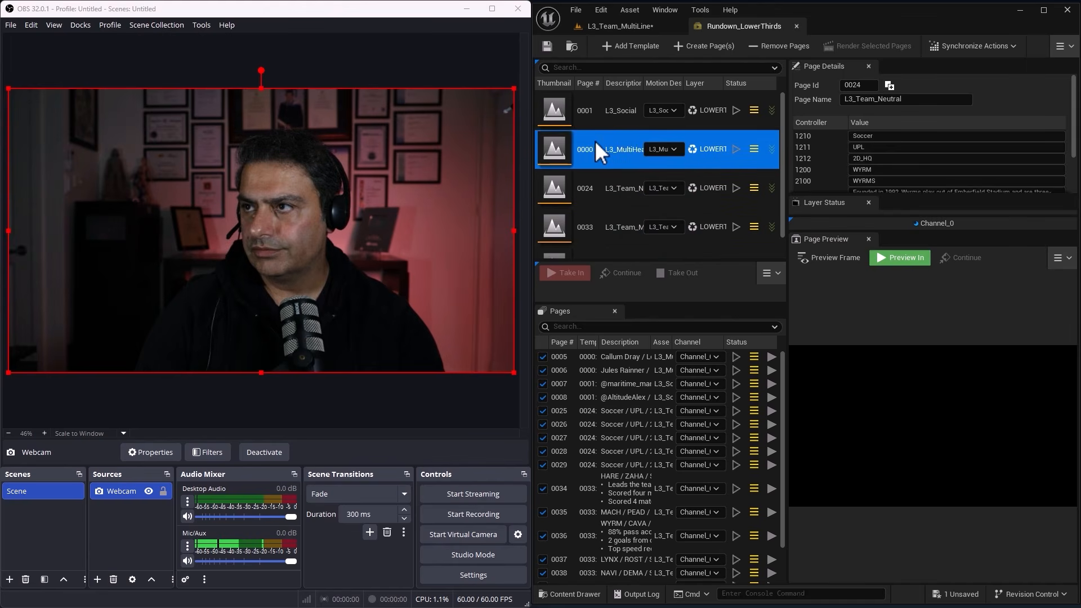
{"action": "left_click", "coordinate": [596, 114]}
{"action": "left_click", "coordinate": [594, 147]}
{"action": "left_click", "coordinate": [592, 189]}
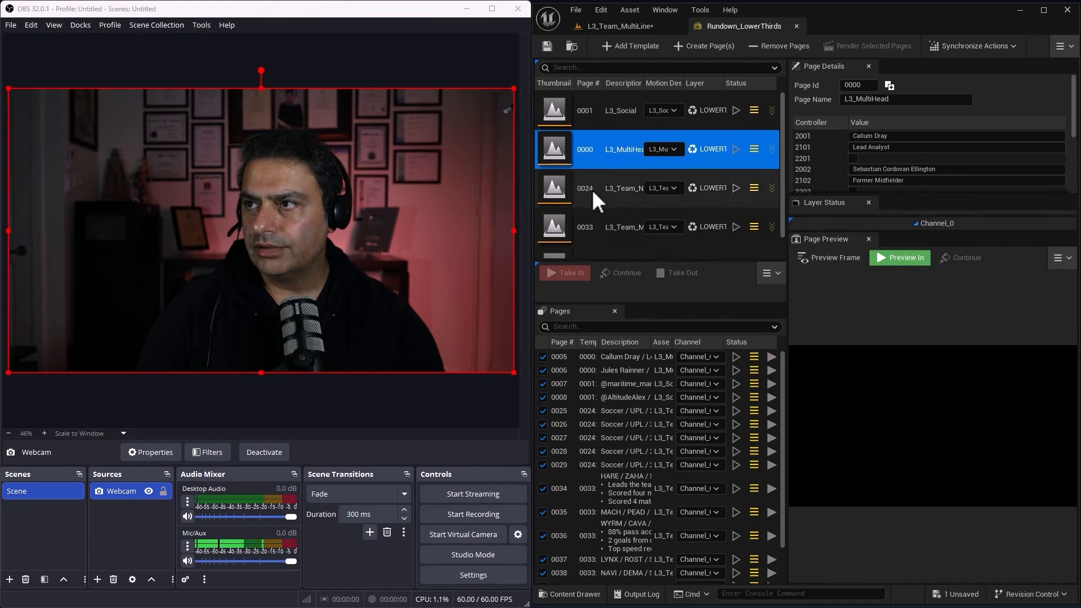
{"action": "left_click", "coordinate": [593, 230]}
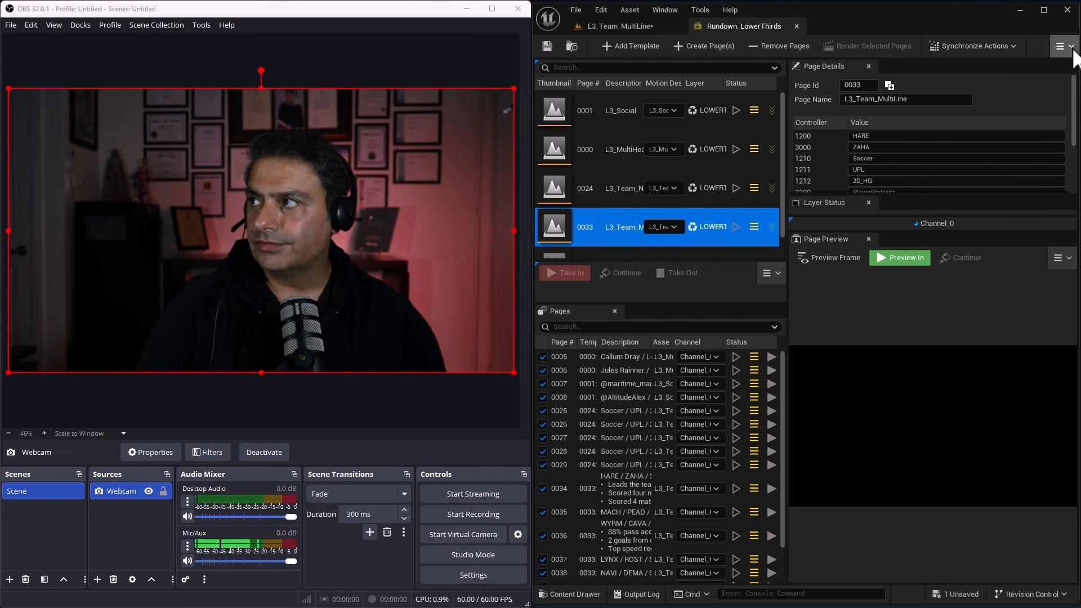
Open the Motion Design Broadcast editor and dock it in the main window beside Rundown_LowerThirds.
{"action": "left_click", "coordinate": [1072, 48]}
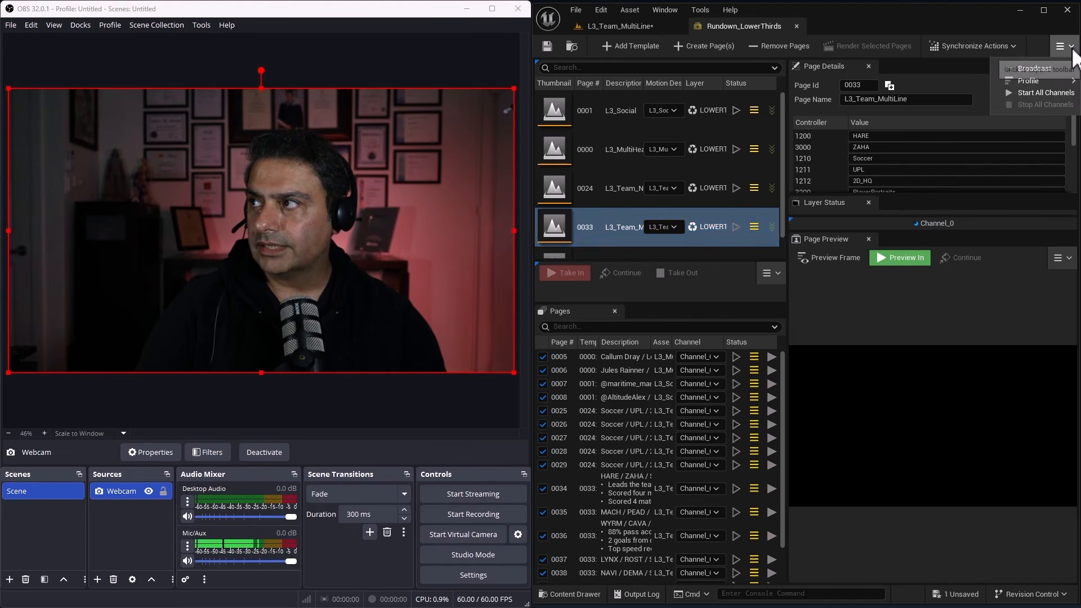
{"action": "left_click", "coordinate": [1048, 69]}
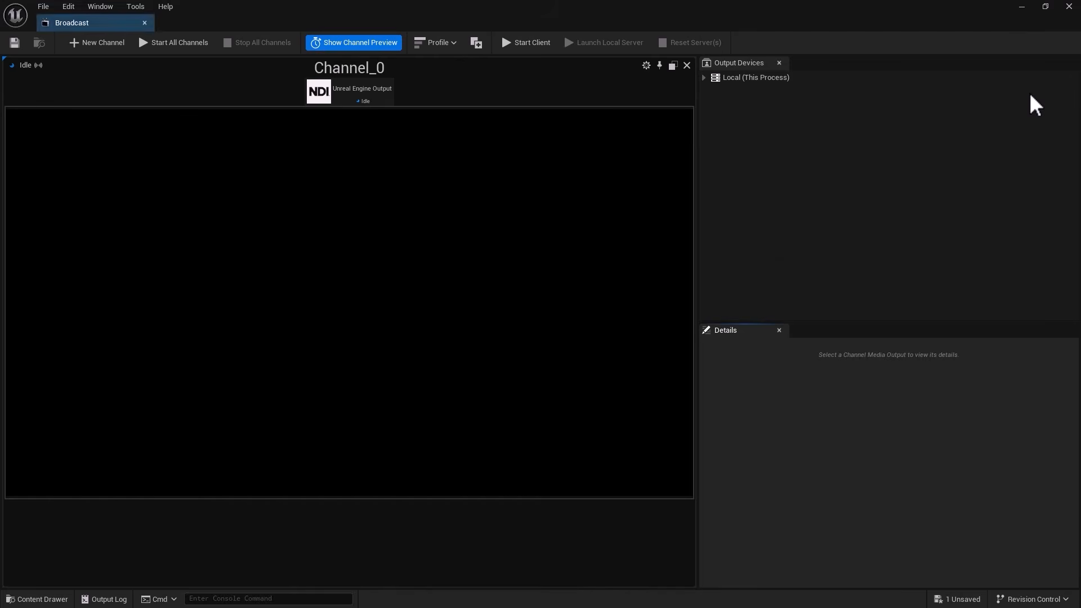
{"action": "left_click_drag", "start_coordinate": [101, 29], "coordinate": [832, 31]}
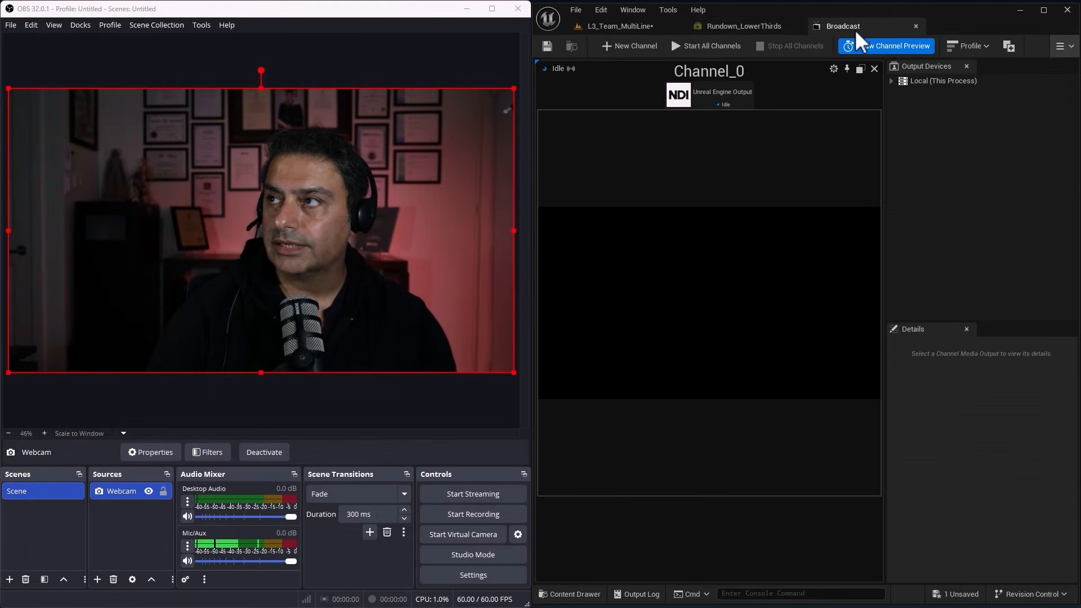
Check the source name of the NDI output on Channel_0 and start broadcasting on all channels.
{"action": "left_click", "coordinate": [706, 101]}
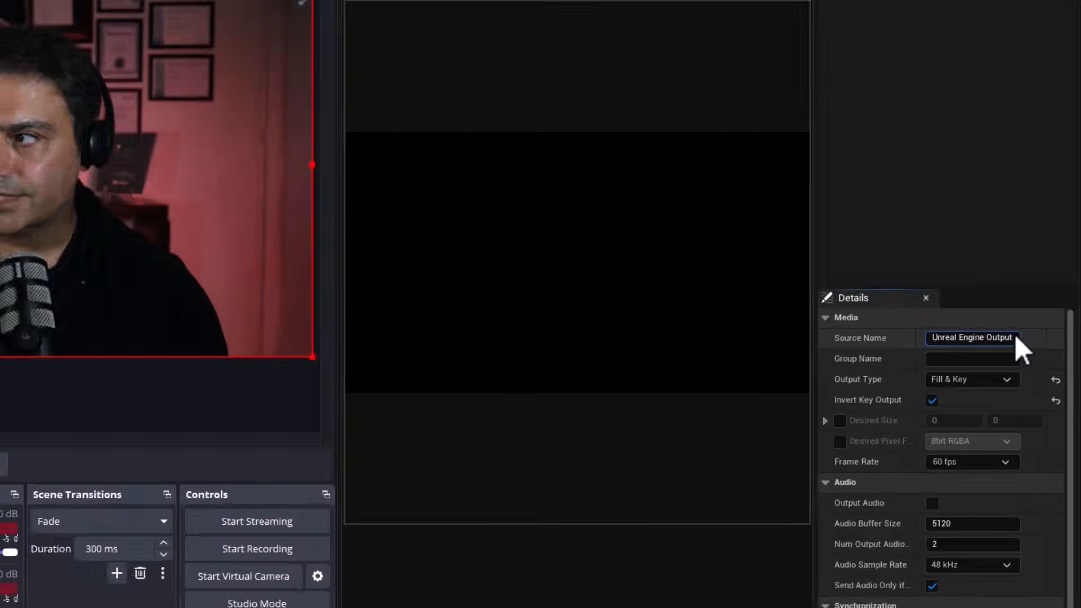
{"action": "left_click_drag", "start_coordinate": [1035, 359], "coordinate": [963, 357]}
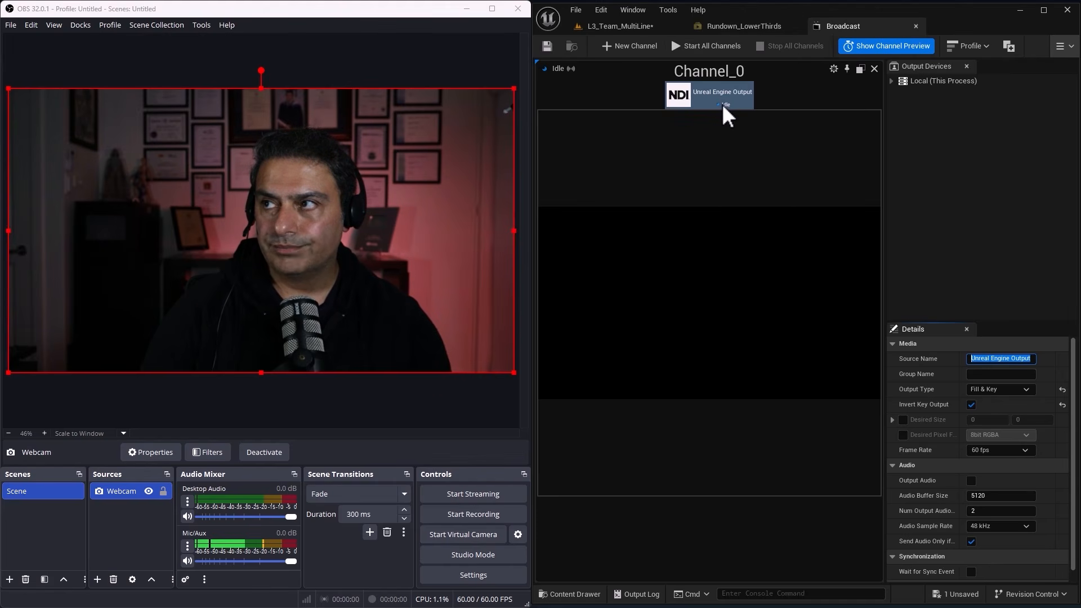
{"action": "mouse_move", "coordinate": [724, 105]}
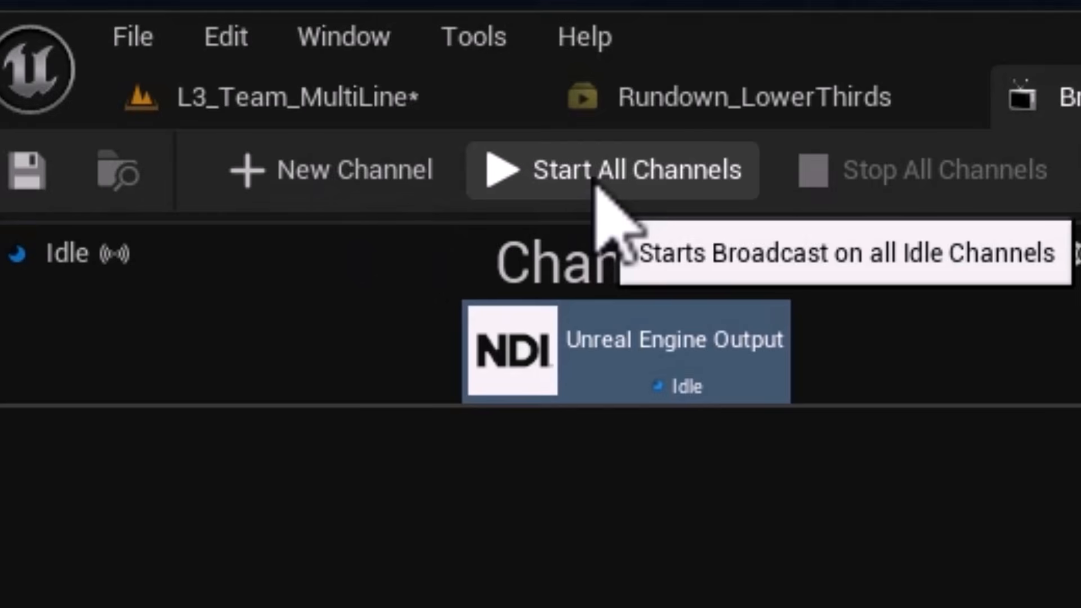
{"action": "left_click", "coordinate": [596, 185]}
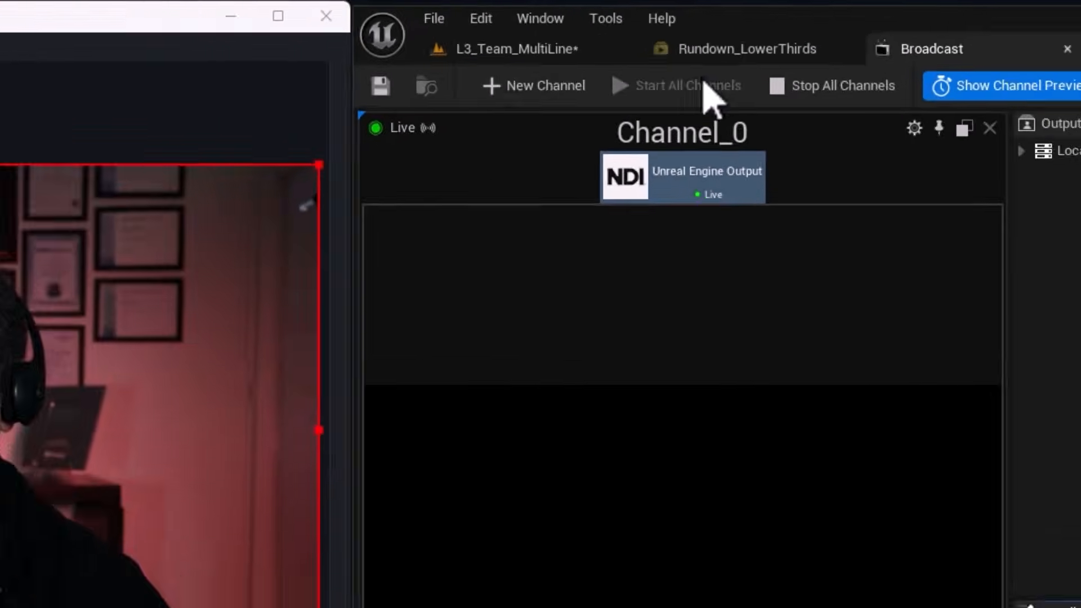
Compare the live broadcast channel with the rundown, and take in page 0006 on the channel.
{"action": "left_click", "coordinate": [713, 47]}
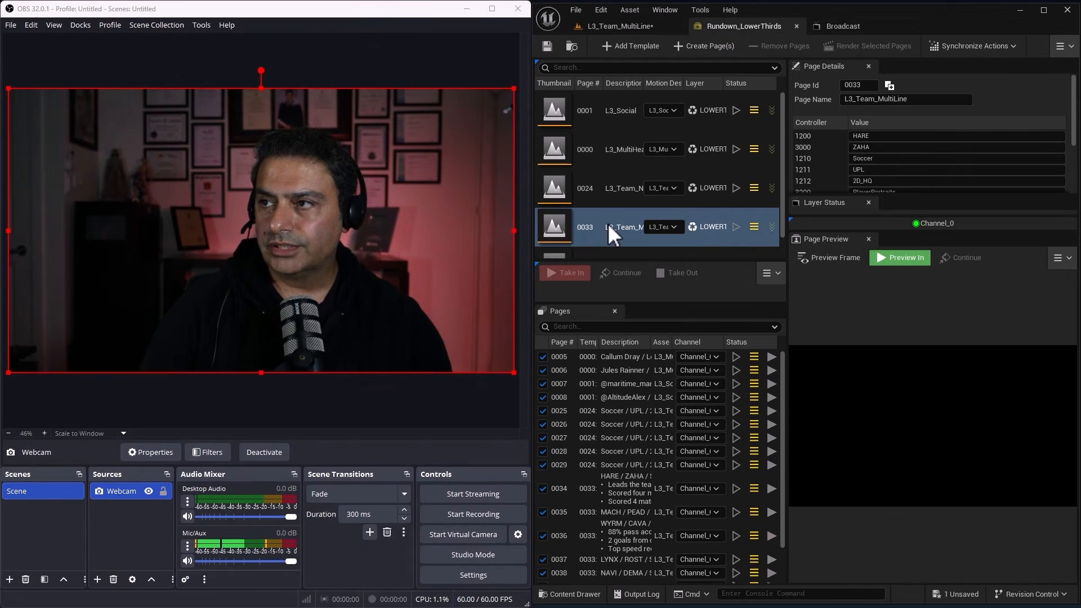
{"action": "left_click", "coordinate": [836, 29]}
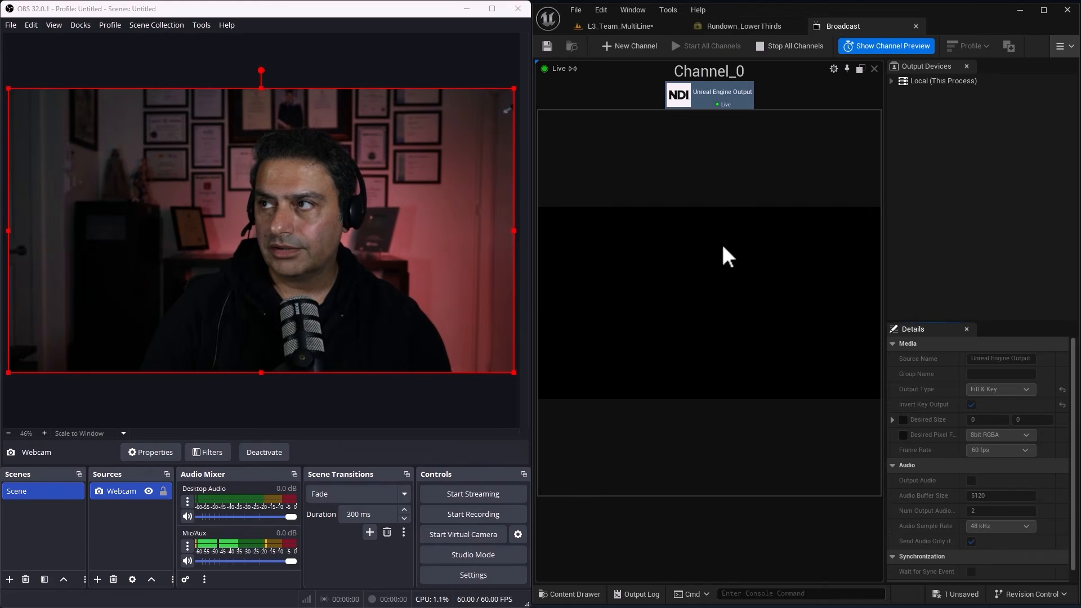
{"action": "left_click", "coordinate": [737, 26]}
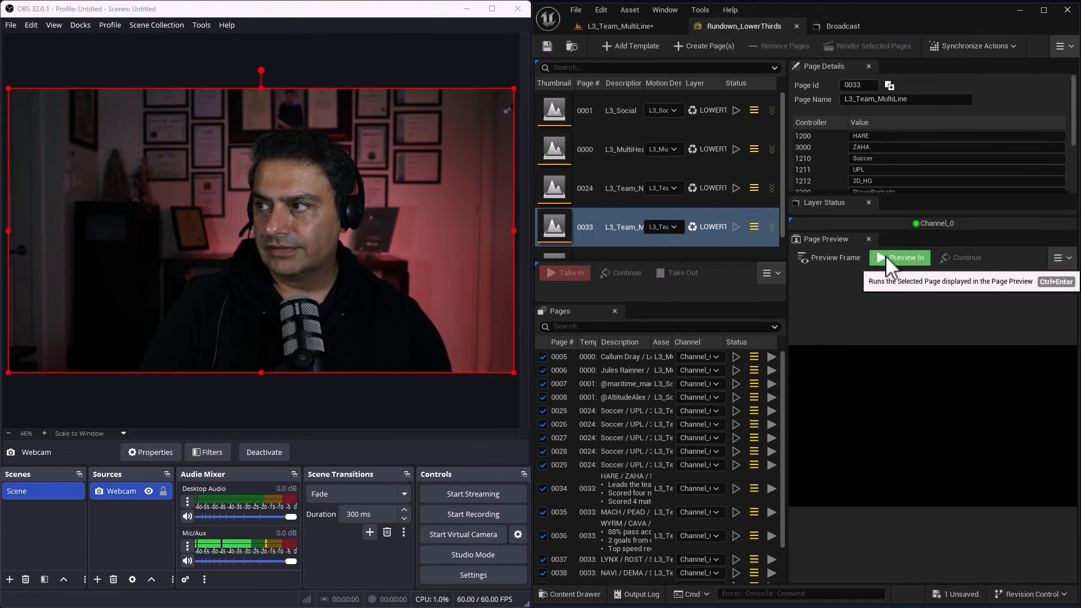
{"action": "left_click", "coordinate": [841, 22]}
{"action": "left_click", "coordinate": [743, 24]}
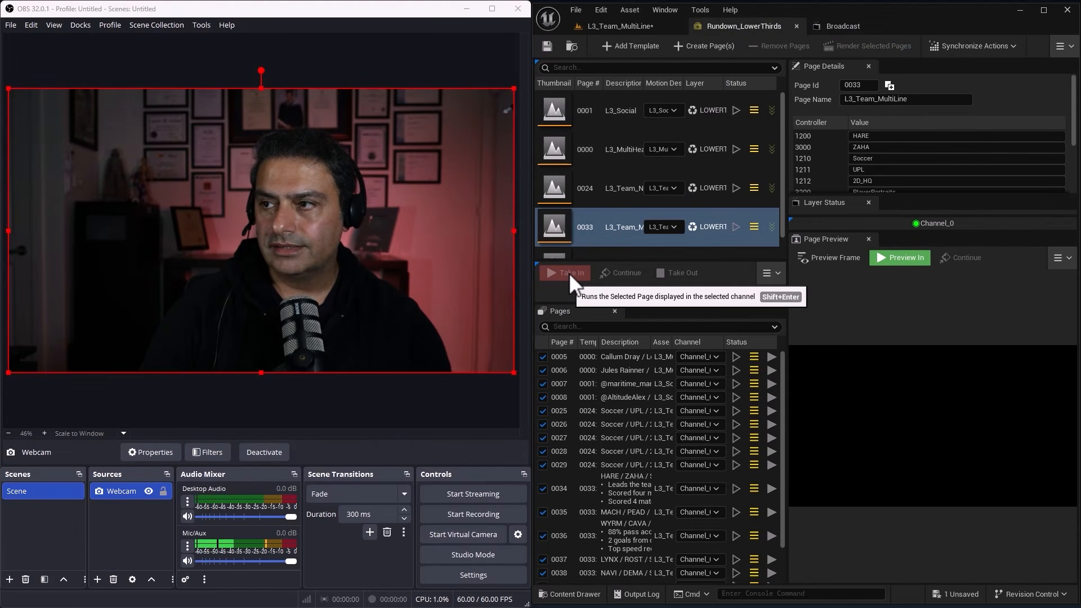
{"action": "left_click", "coordinate": [613, 371]}
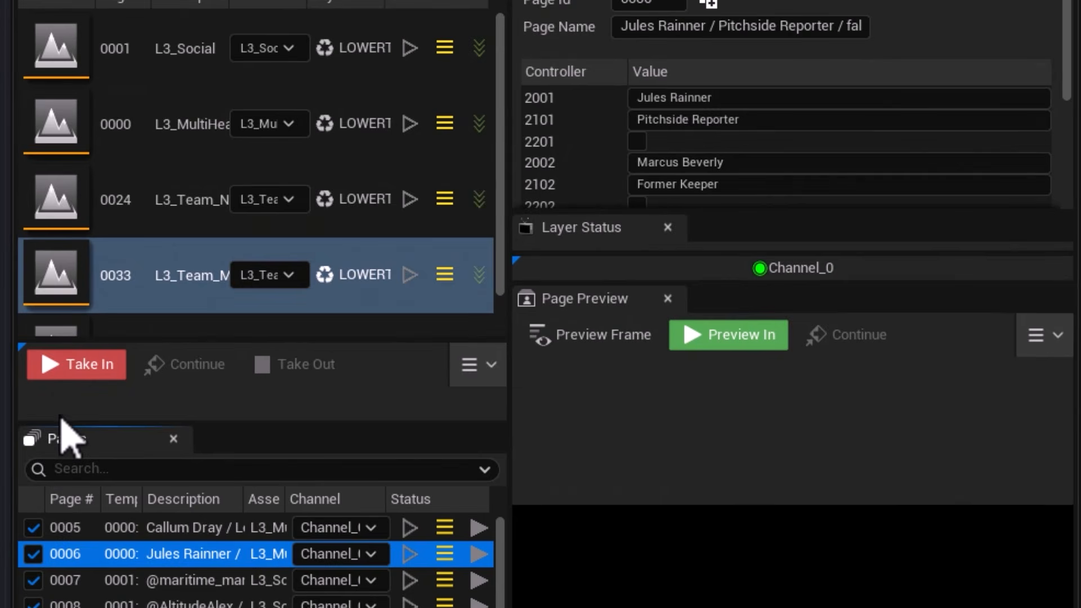
{"action": "left_click", "coordinate": [78, 369]}
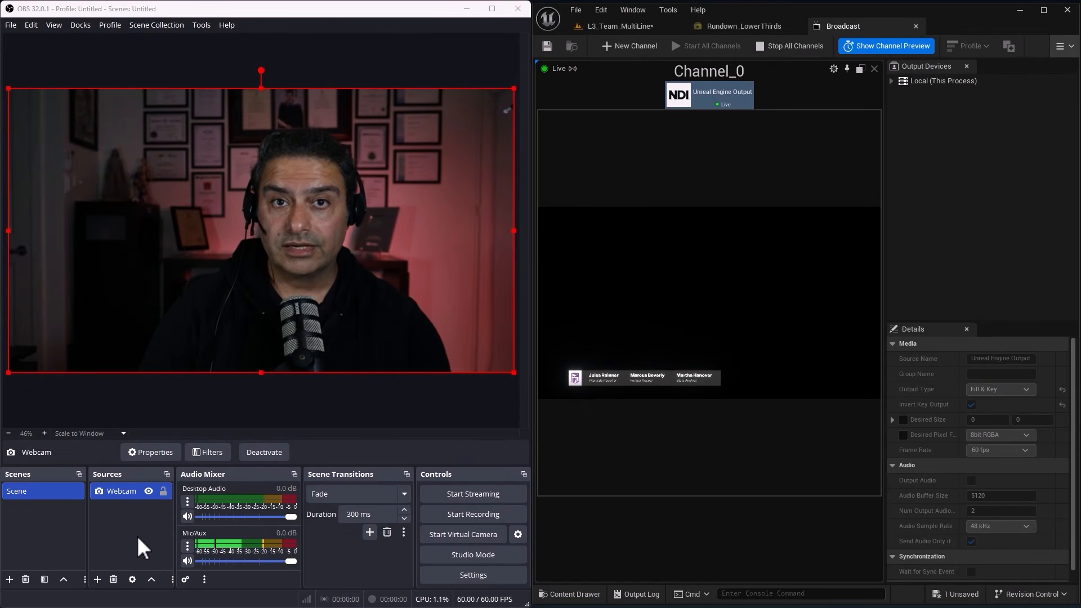
In OBS, add an NDI source with its default name and set its source name to the Unreal Engine Output stream.
{"action": "left_click", "coordinate": [98, 580]}
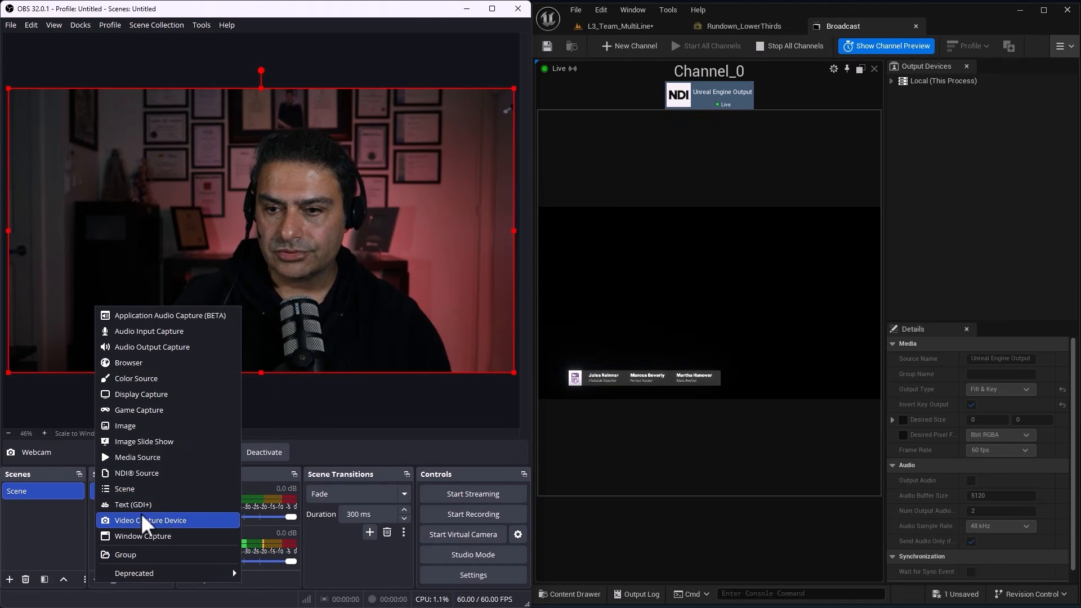
{"action": "left_click", "coordinate": [139, 478]}
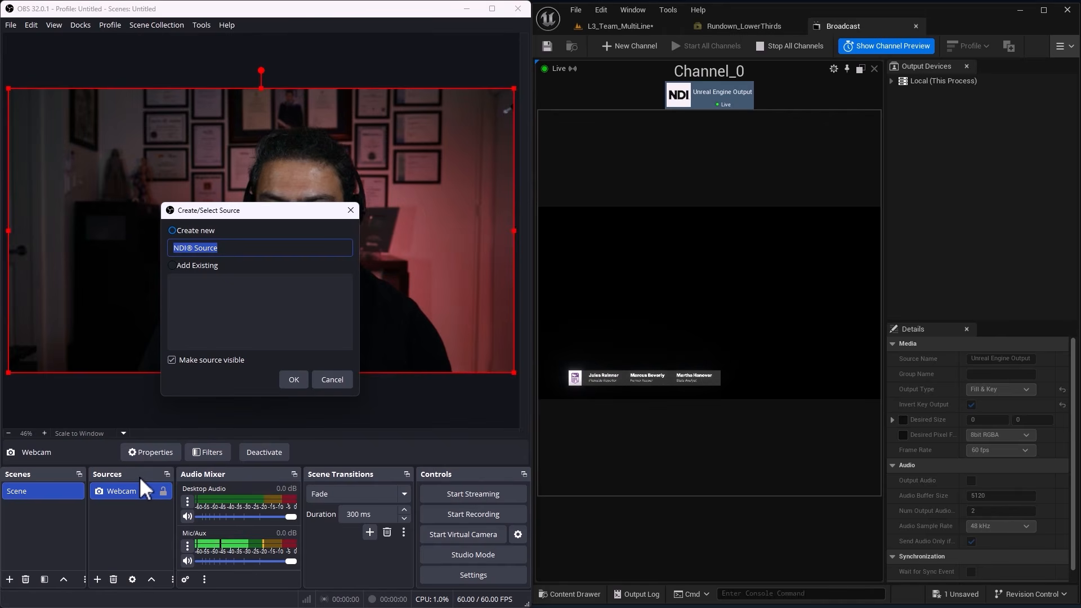
{"action": "left_click", "coordinate": [292, 380]}
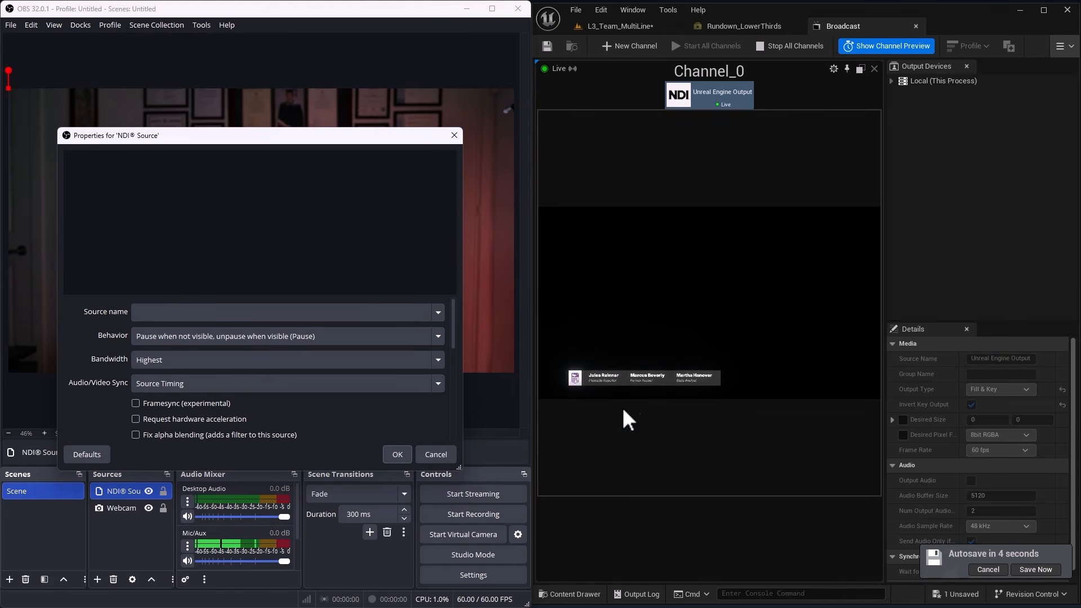
{"action": "left_click", "coordinate": [440, 313]}
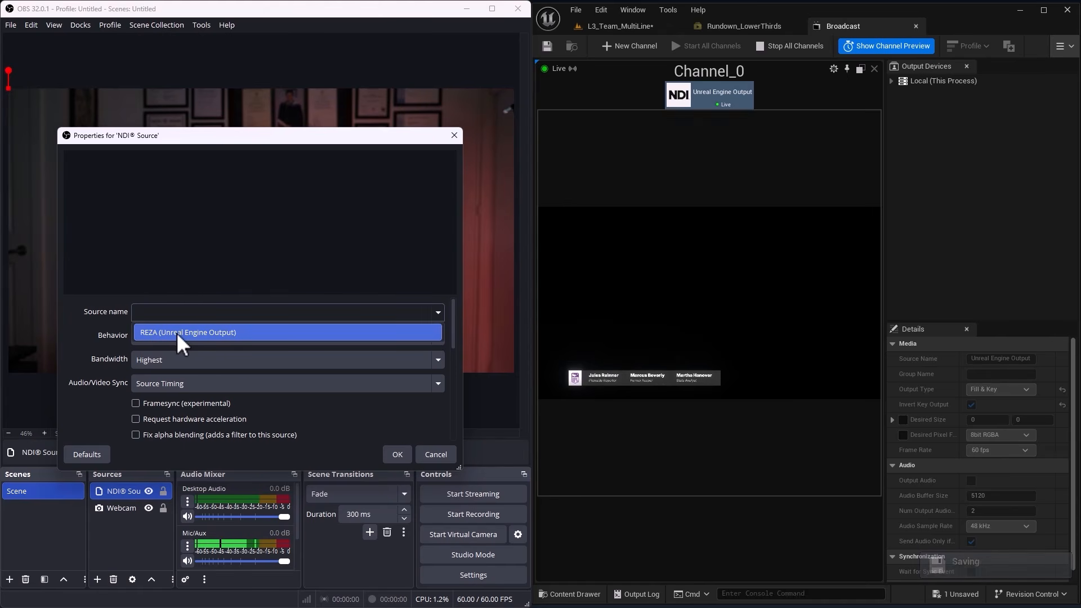
{"action": "left_click", "coordinate": [179, 334]}
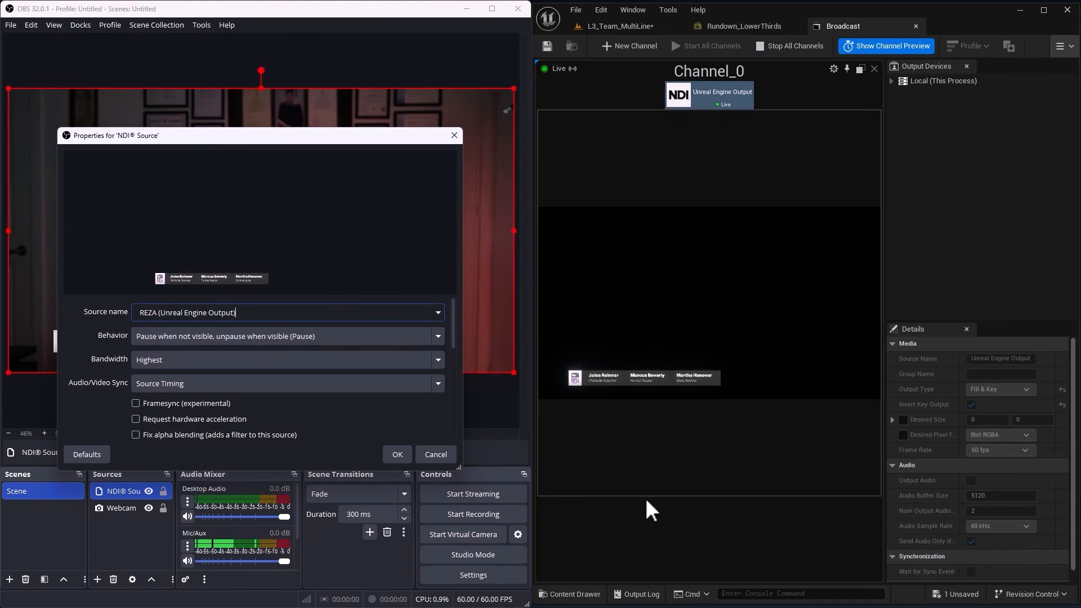
{"action": "left_click", "coordinate": [399, 455]}
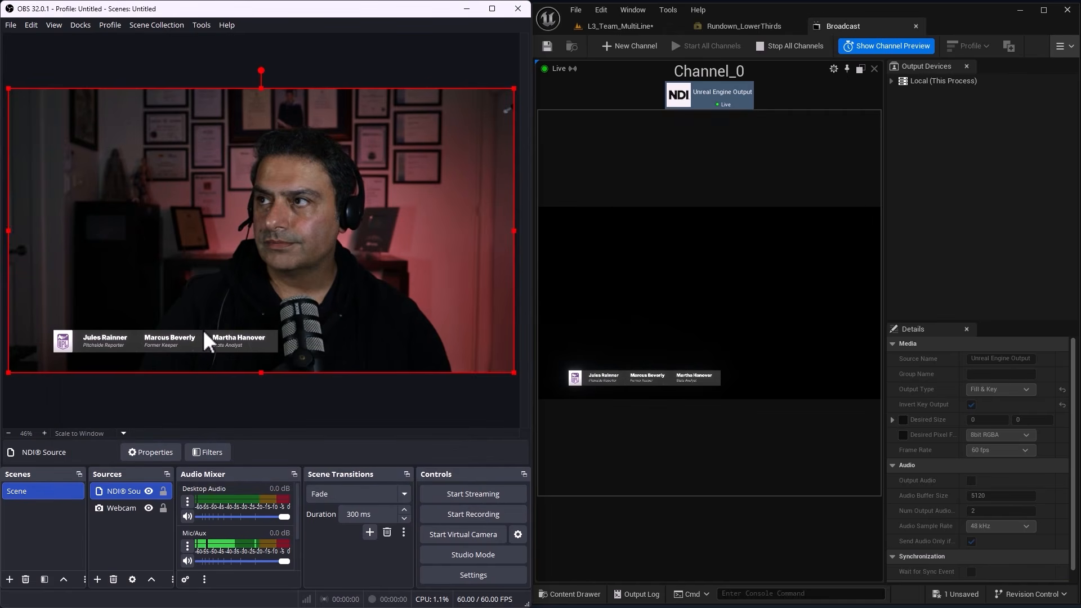
Return to Rundown_LowerThirds in Unreal Engine and take page 0006 out of the broadcast.
{"action": "left_click", "coordinate": [731, 26]}
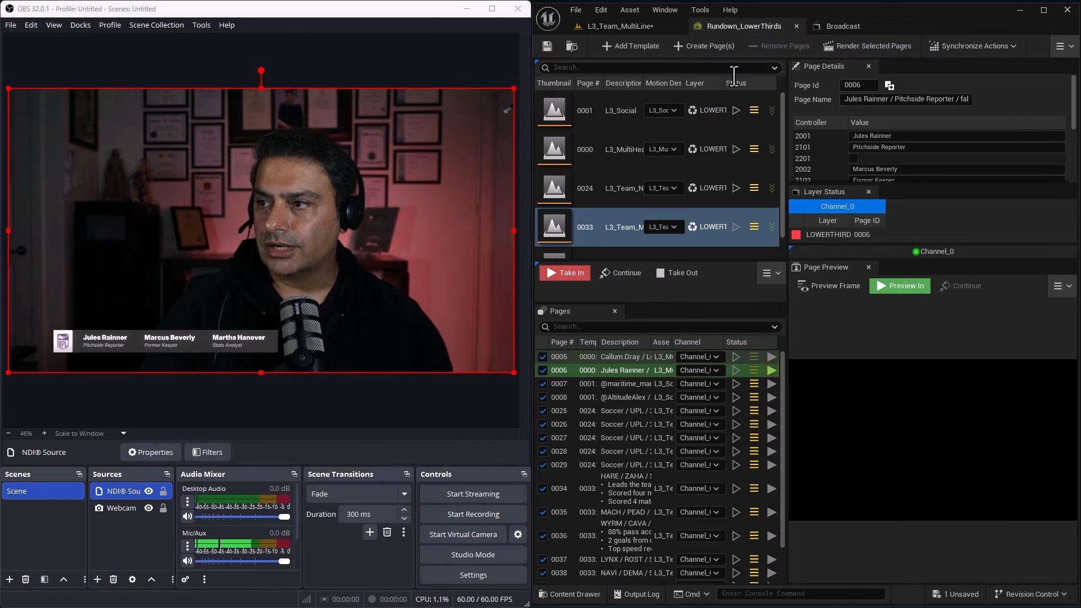
{"action": "left_click", "coordinate": [681, 276]}
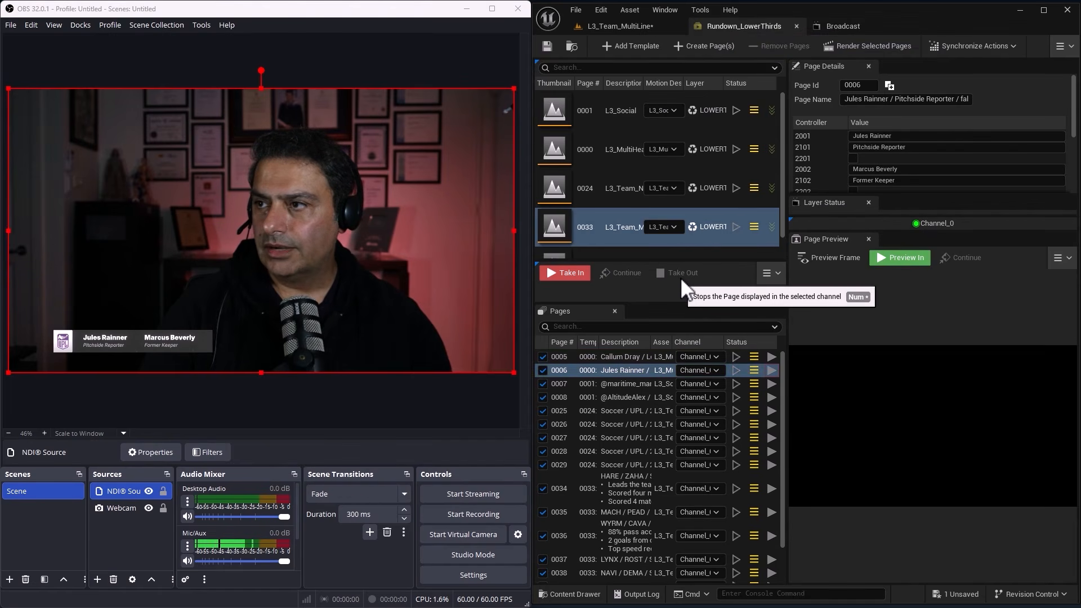
Create a page from the L3_Team_MultiLine template below page 0007 and take it in on the channel.
{"action": "left_click", "coordinate": [589, 229]}
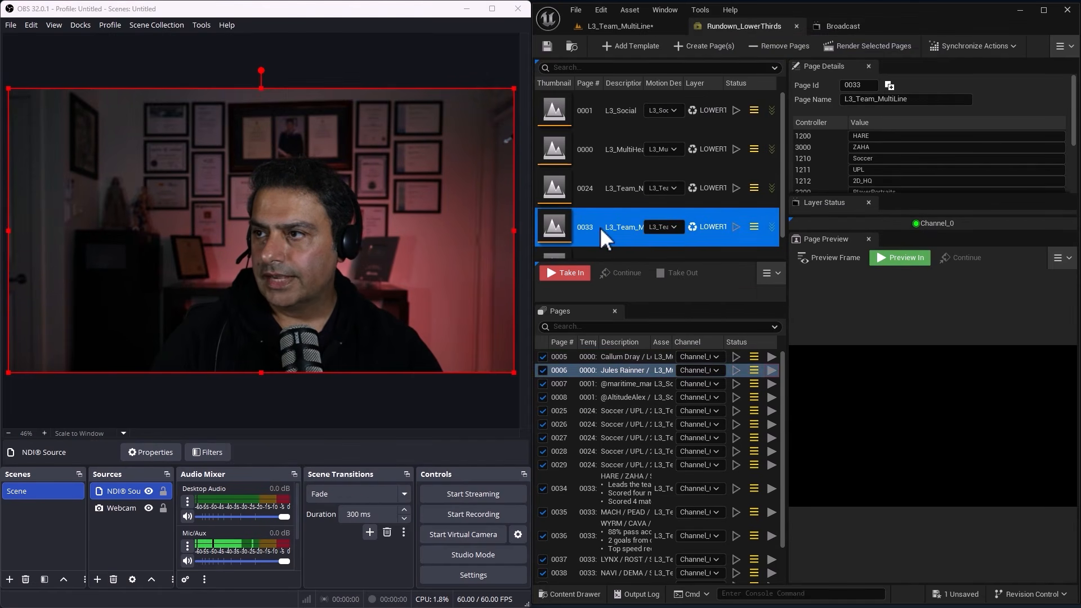
{"action": "left_click_drag", "start_coordinate": [601, 315], "coordinate": [590, 390]}
{"action": "left_click", "coordinate": [608, 407]}
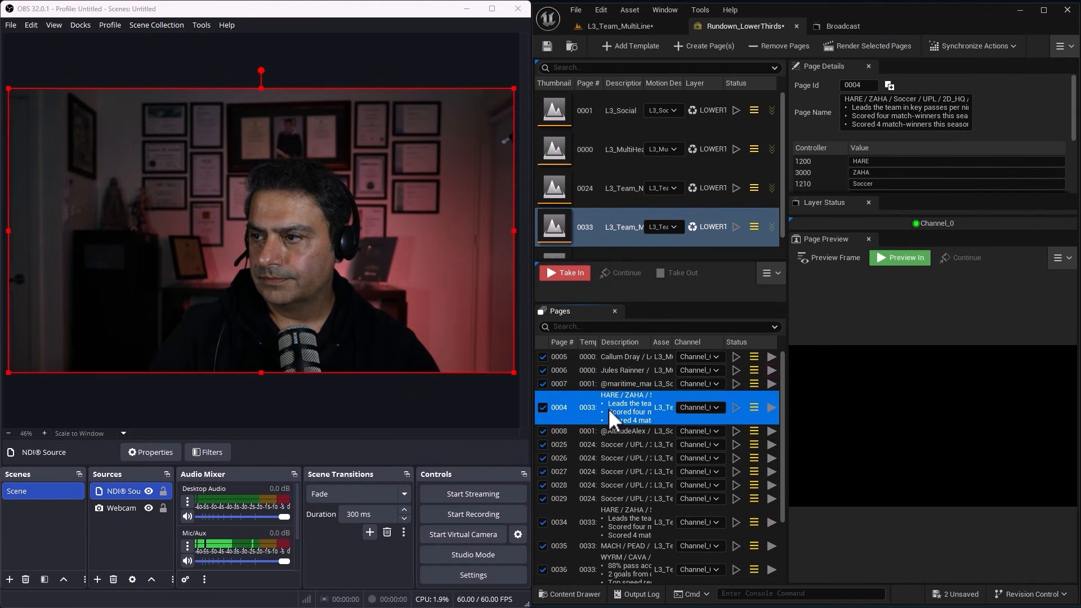
{"action": "left_click", "coordinate": [568, 273]}
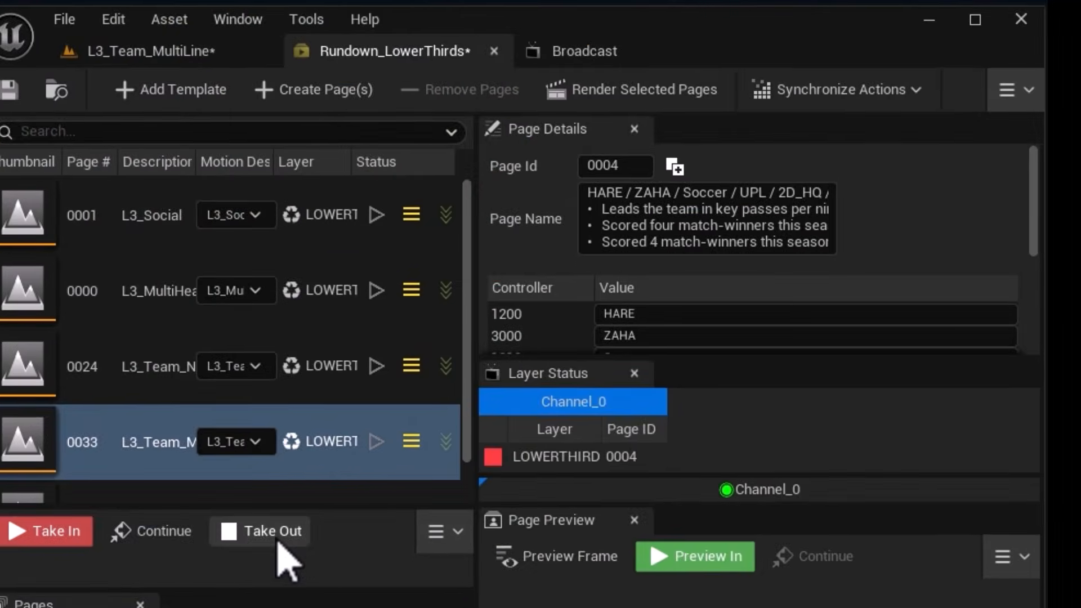
Take the L3_Team_MultiLine page 0004 out of the broadcast and bring up the Broadcast editor.
{"action": "left_click", "coordinate": [685, 277]}
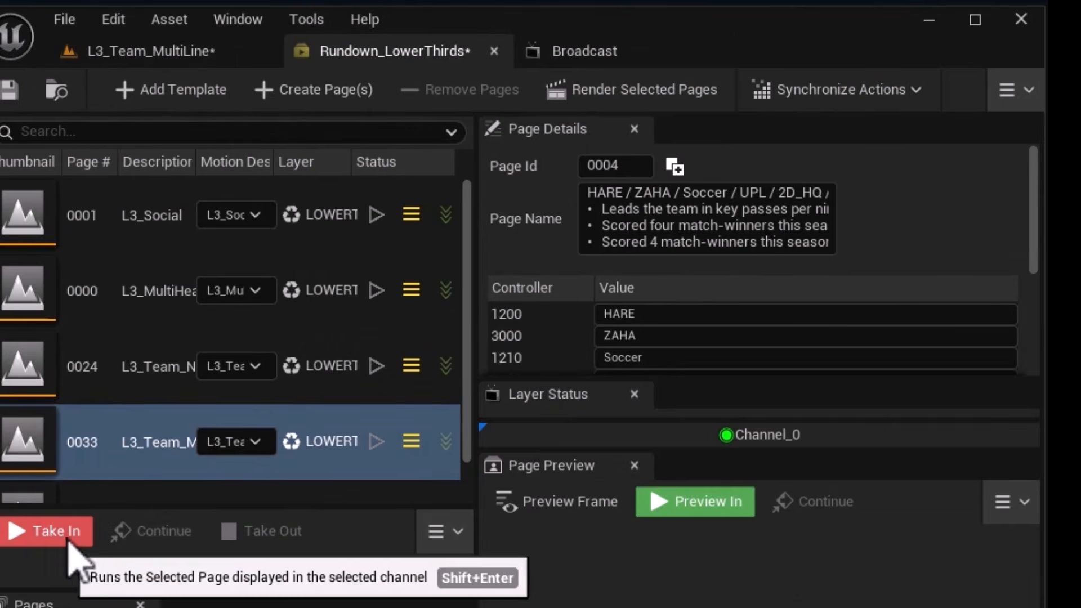
{"action": "left_click", "coordinate": [571, 55]}
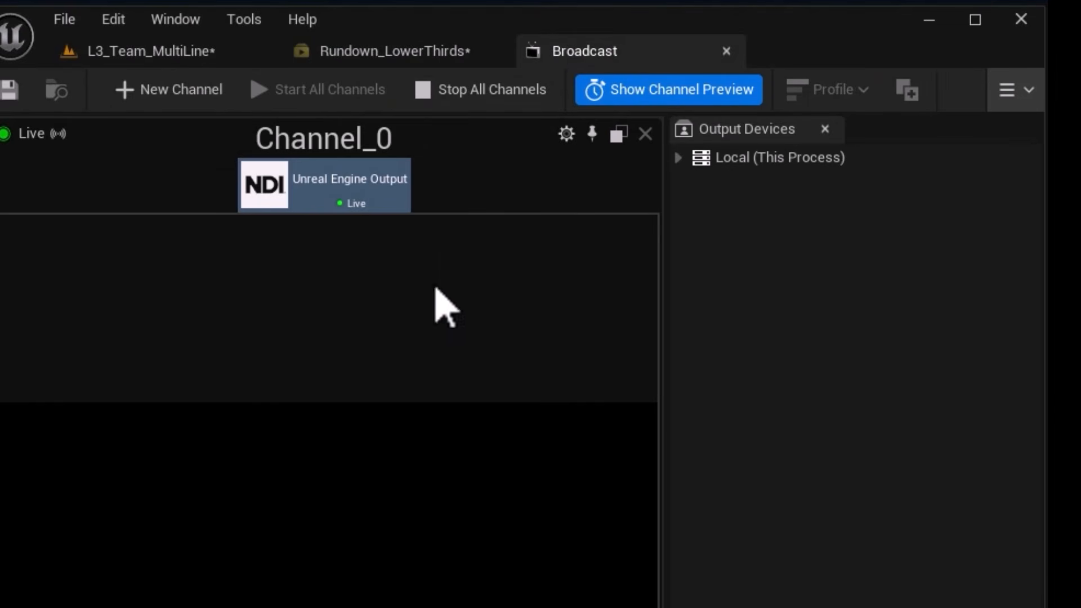